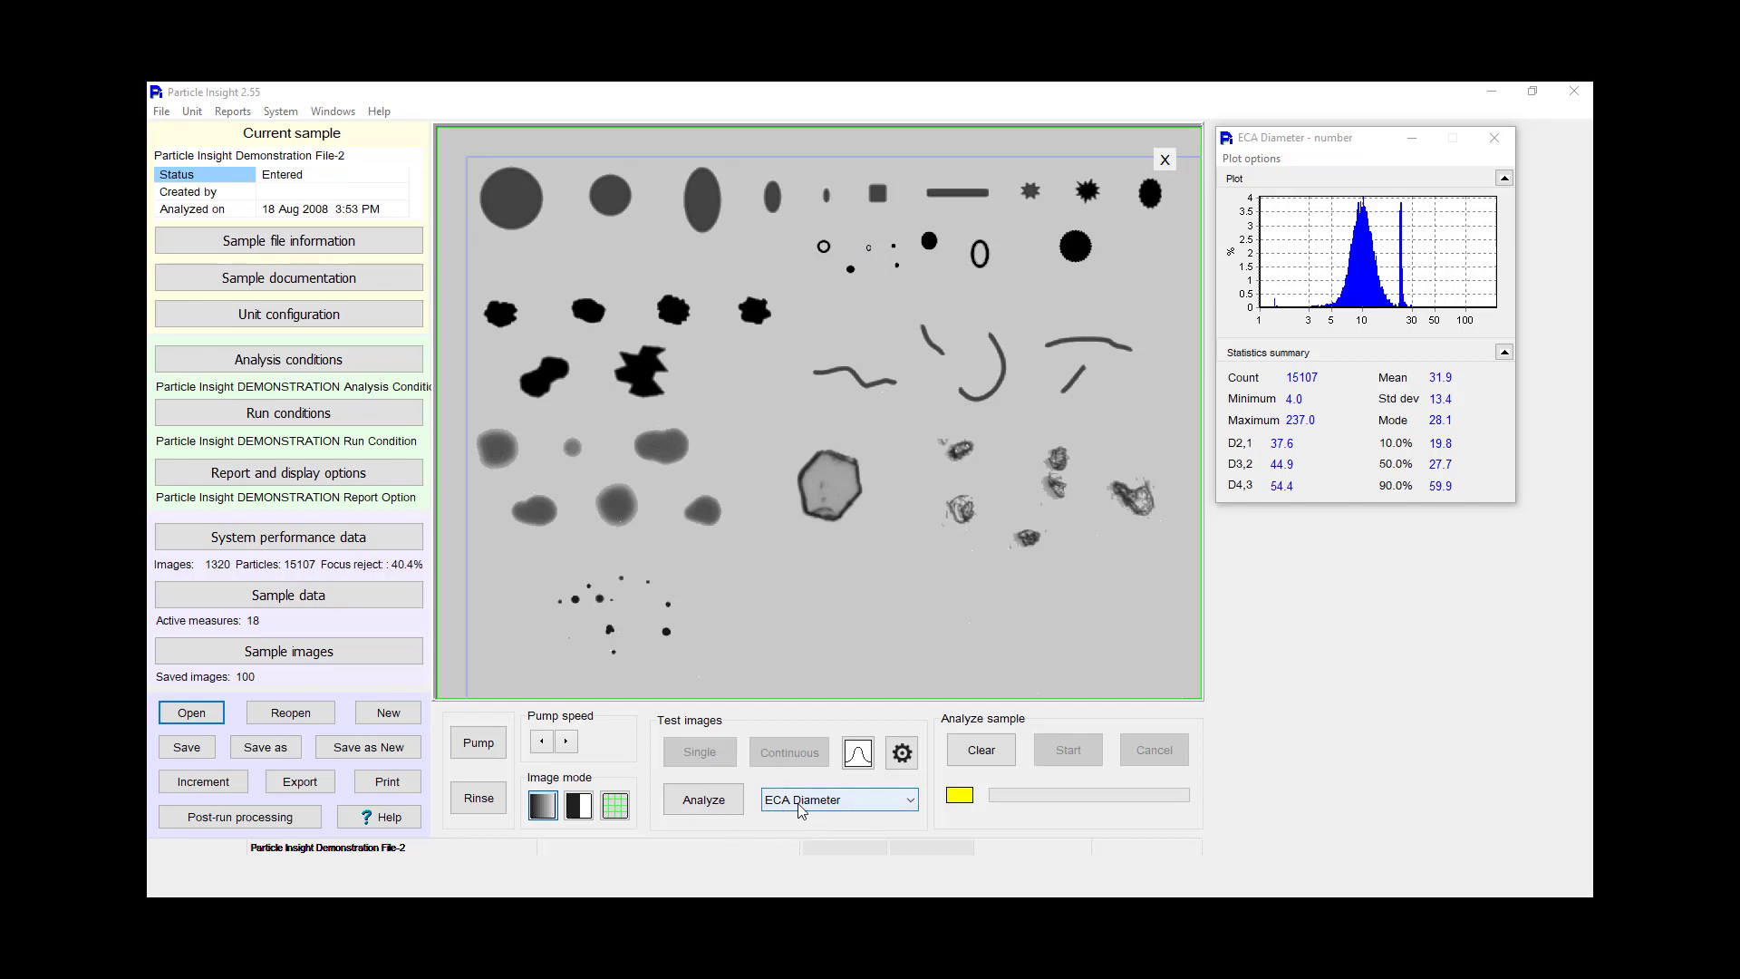
Step: Analyze the test image, labelling particles with diameter, then Circularity, then Smoothness values
{"action": "left_click", "coordinate": [720, 803]}
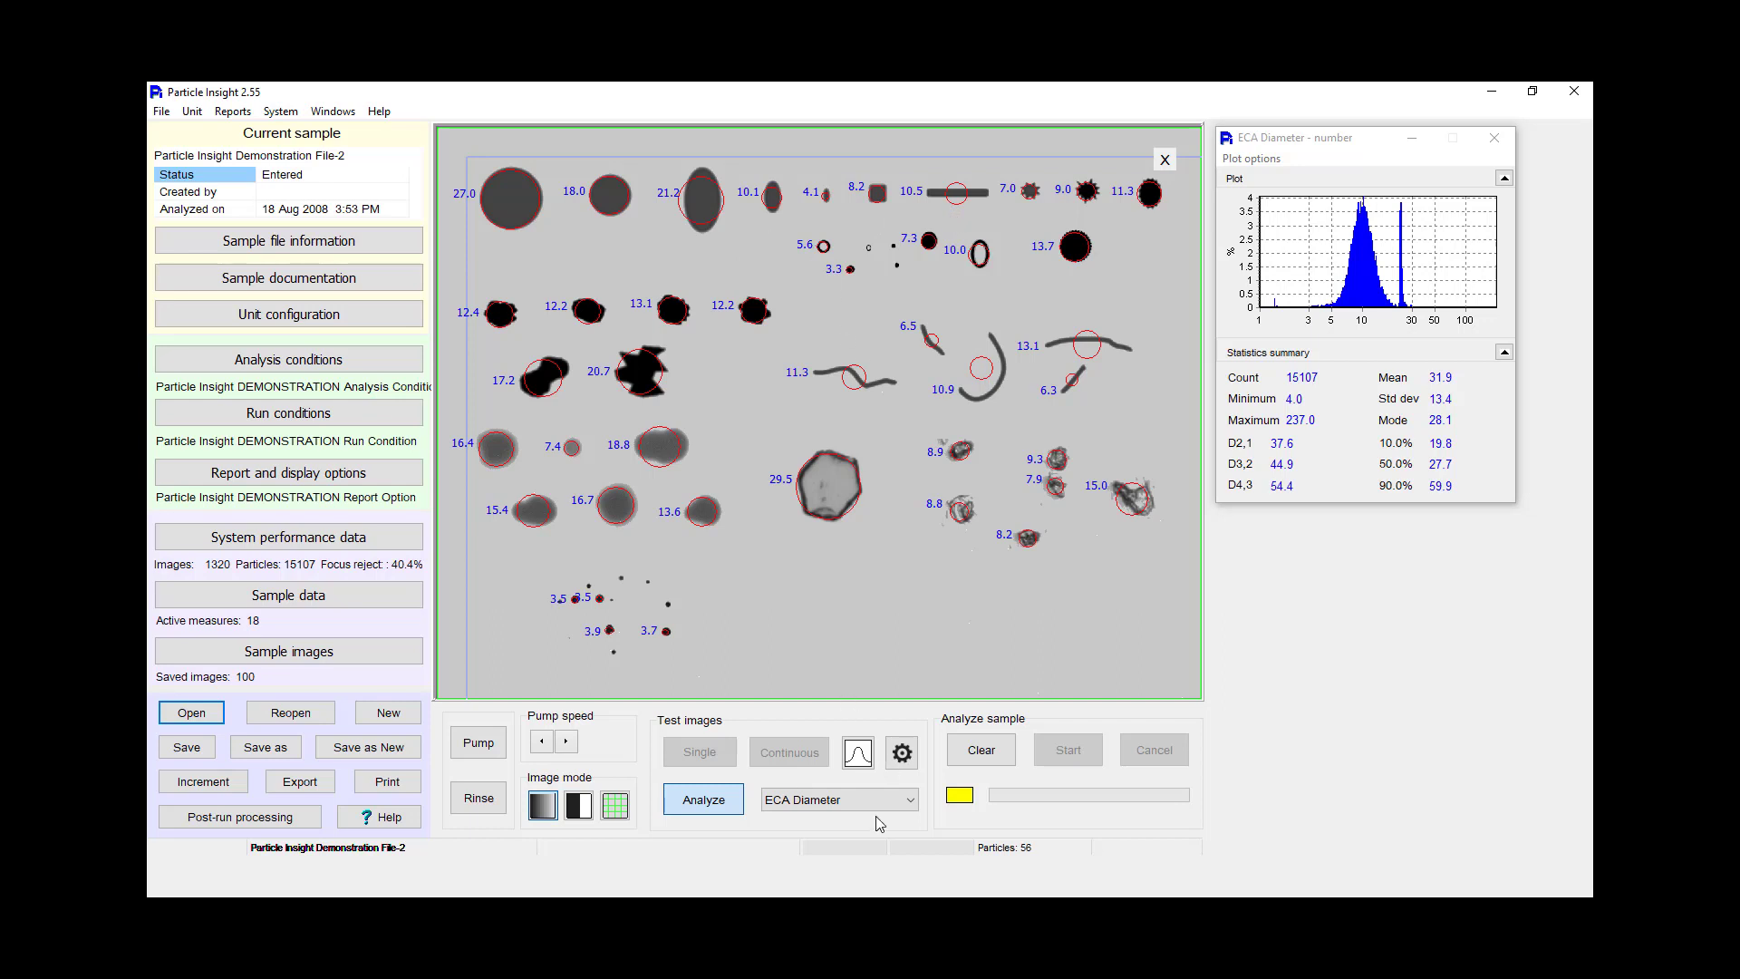
{"action": "left_click", "coordinate": [910, 798]}
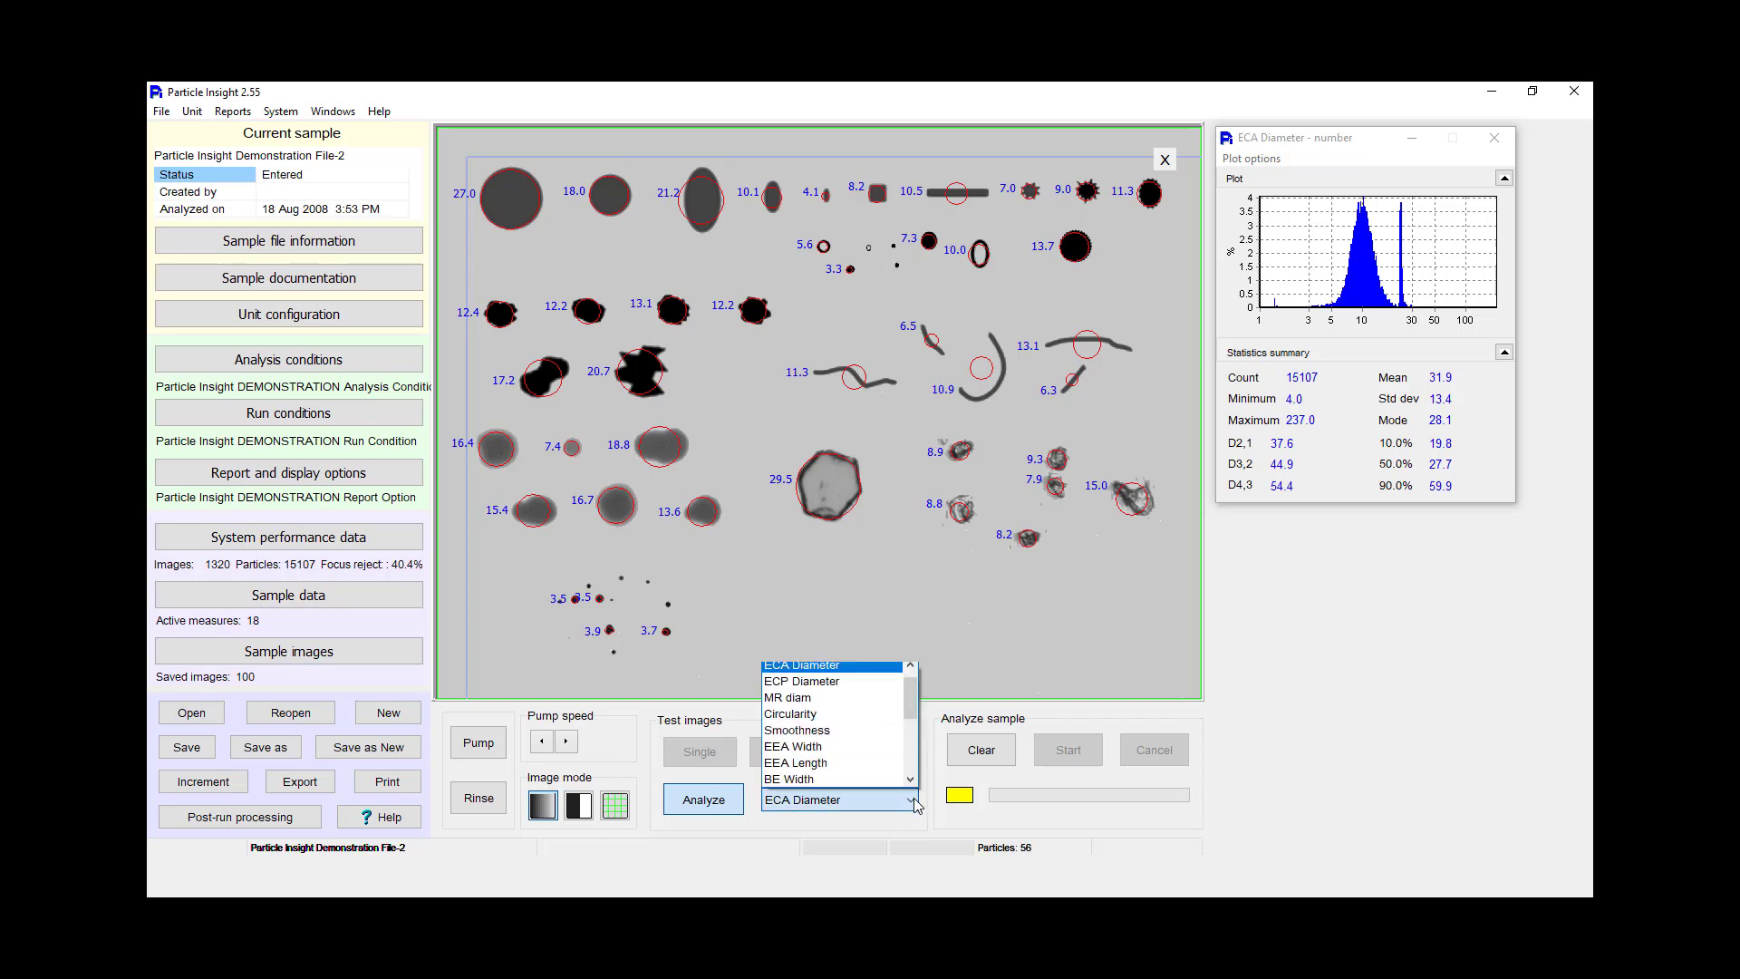
{"action": "left_click", "coordinate": [861, 714]}
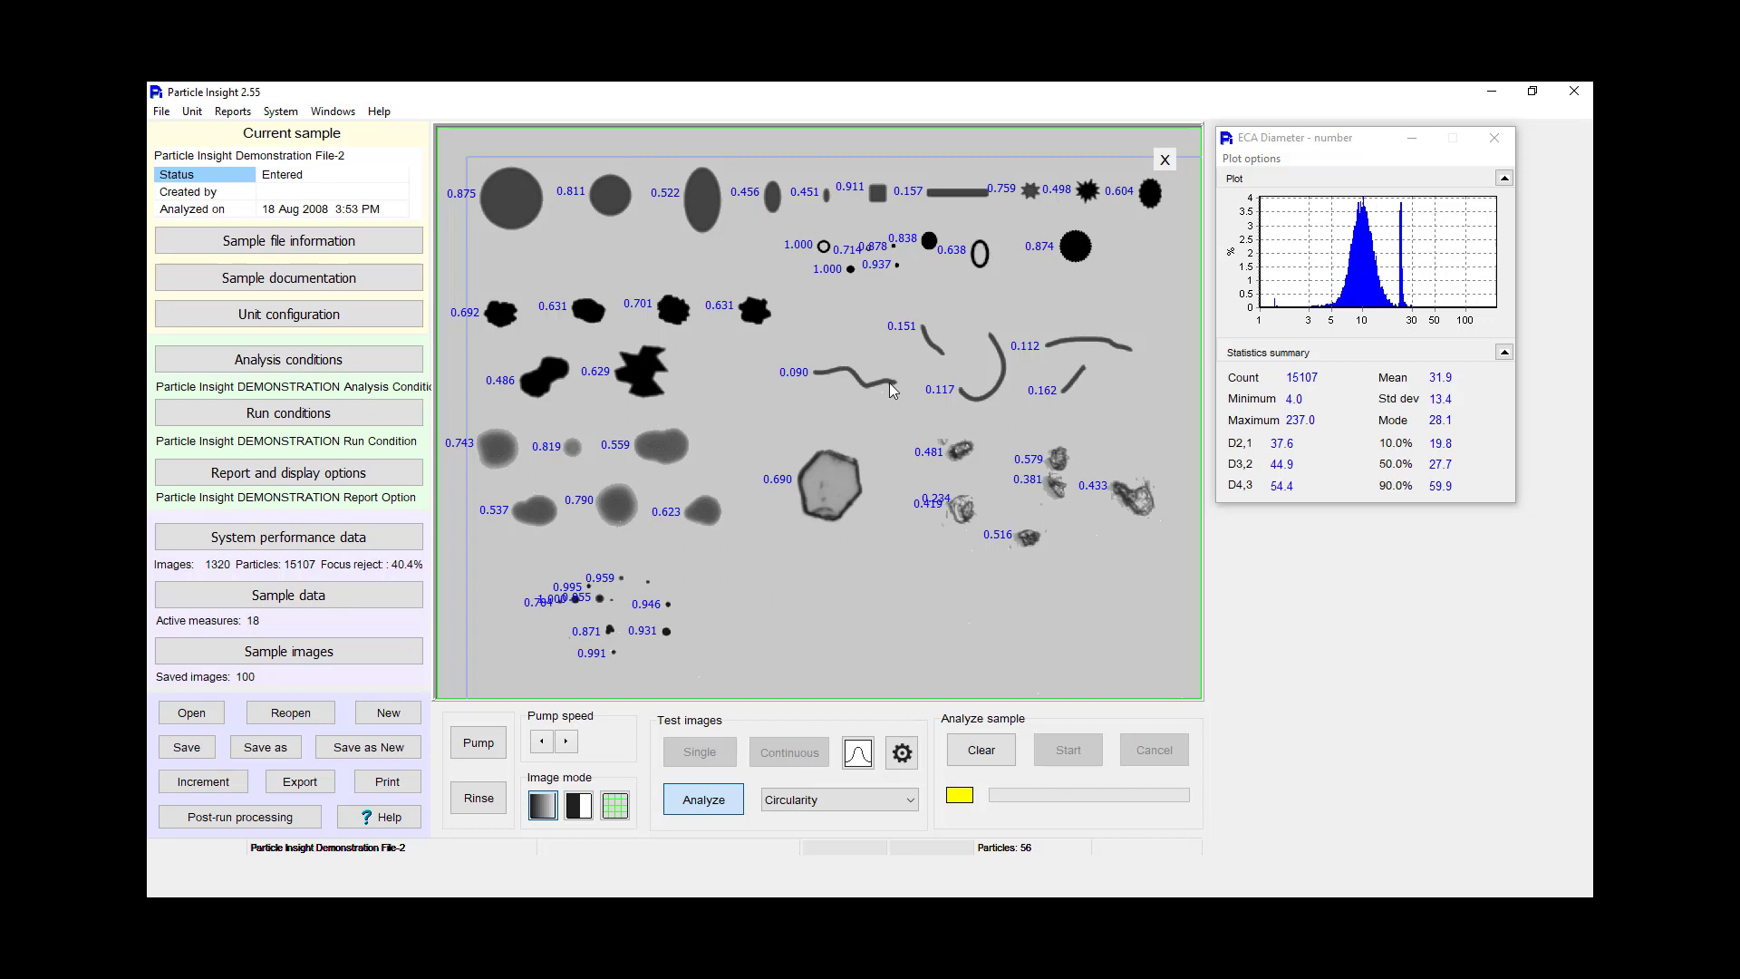
{"action": "left_click", "coordinate": [911, 801]}
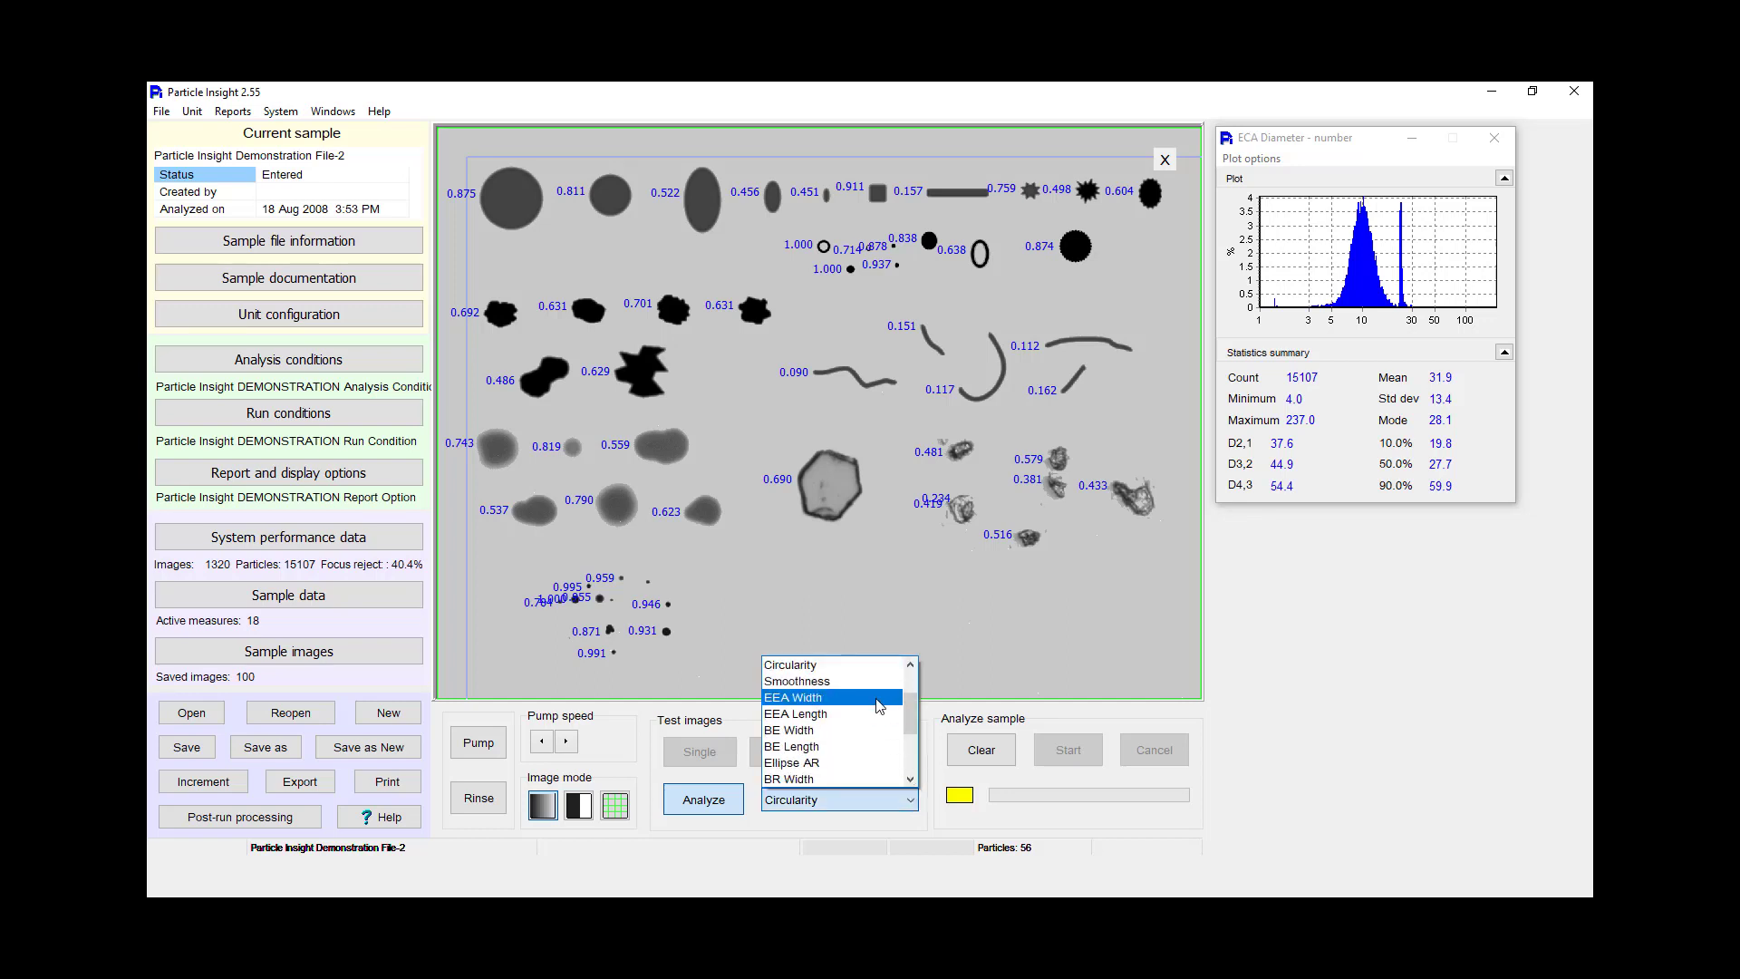
{"action": "left_click", "coordinate": [872, 681]}
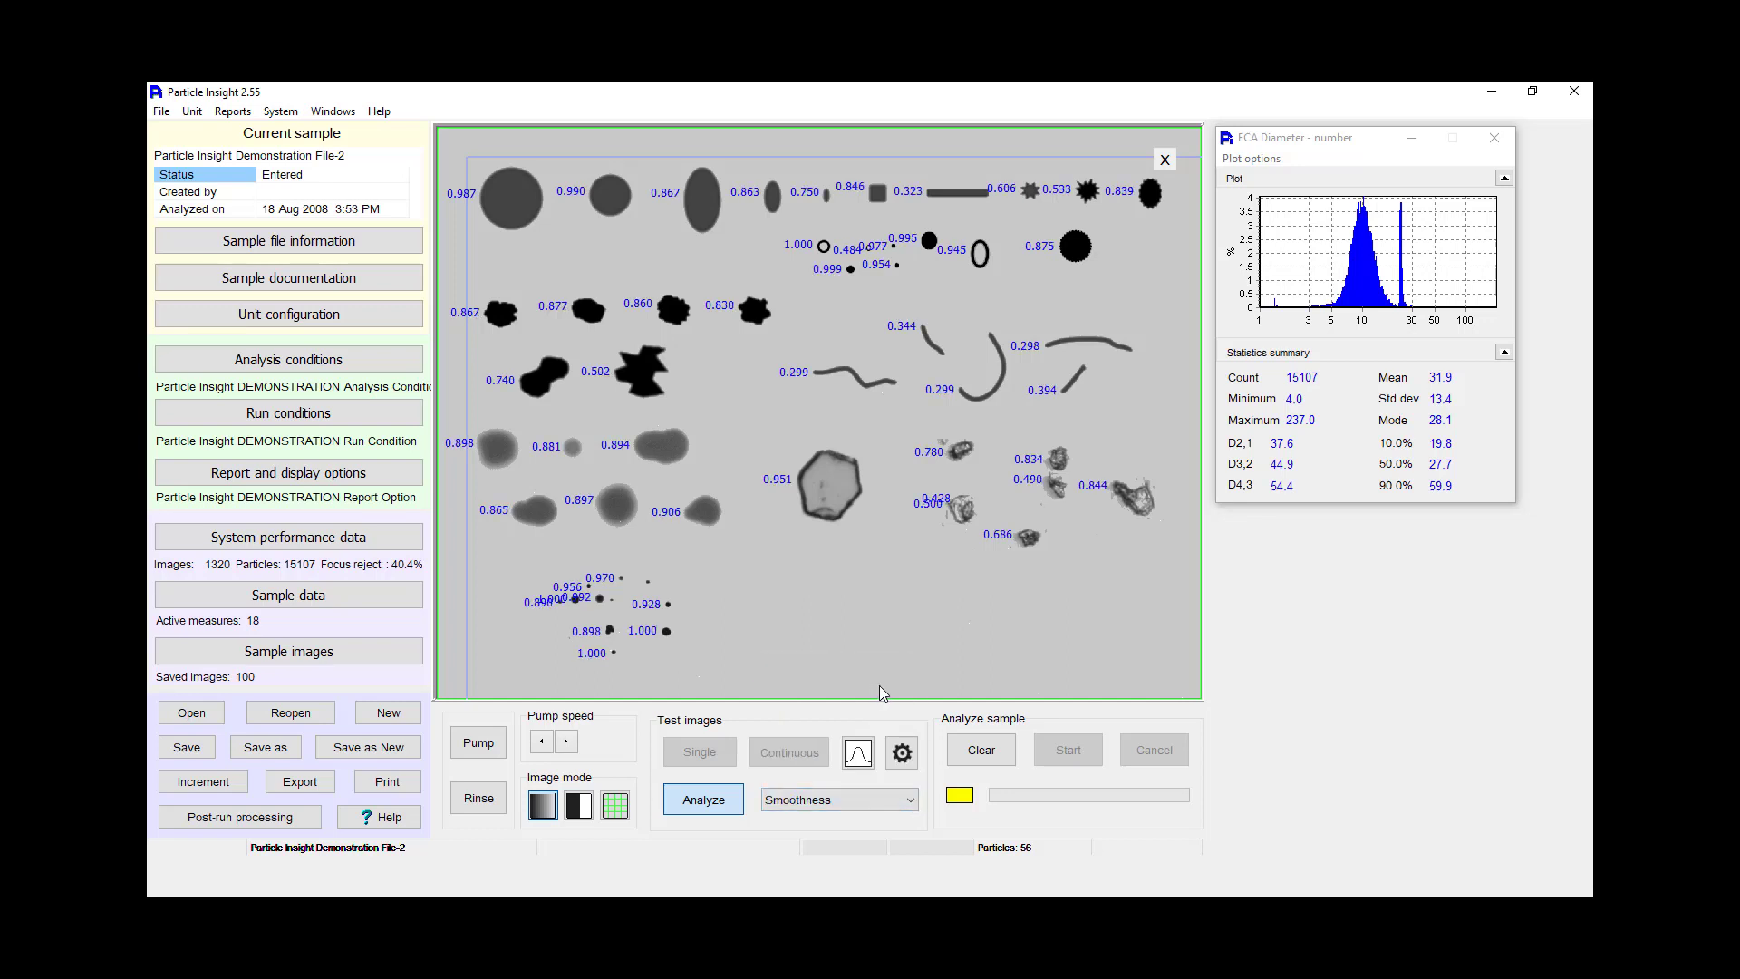
Step: Switch the particle labels to another shape measure from the measures list
{"action": "left_click", "coordinate": [910, 801]}
{"action": "scroll", "coordinate": [918, 761], "scroll_direction": "up", "scroll_amount": 5}
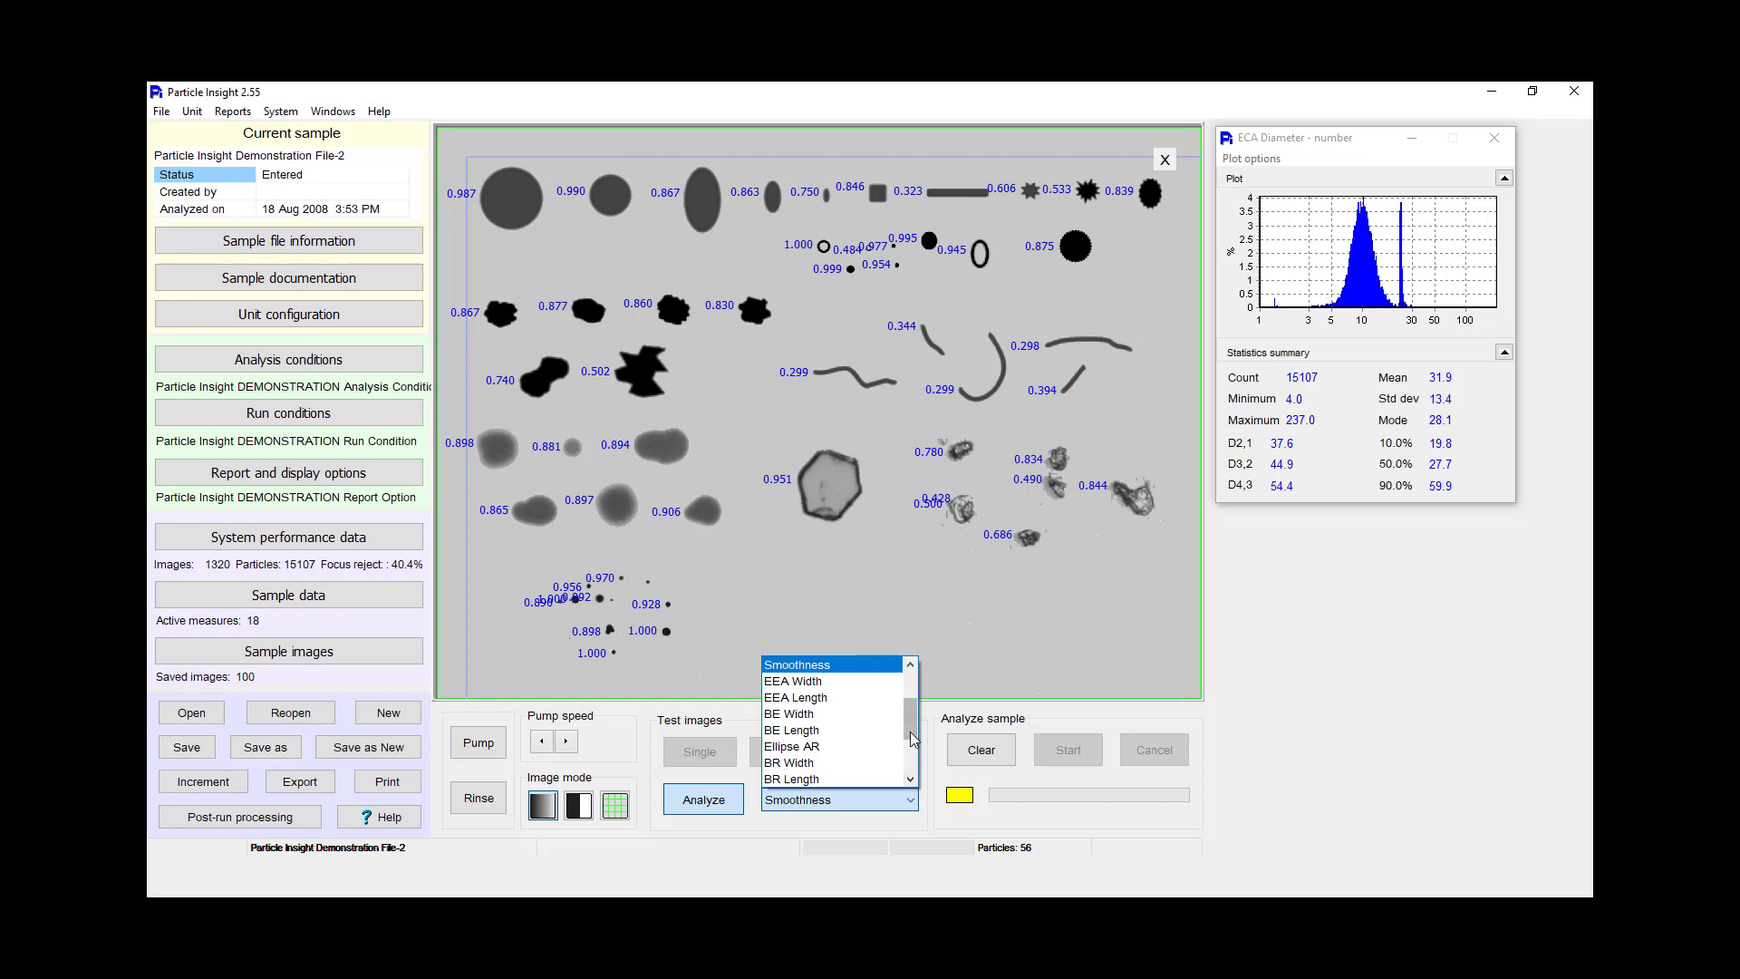
{"action": "scroll", "coordinate": [918, 766], "scroll_direction": "down", "scroll_amount": 1}
{"action": "left_click", "coordinate": [877, 768]}
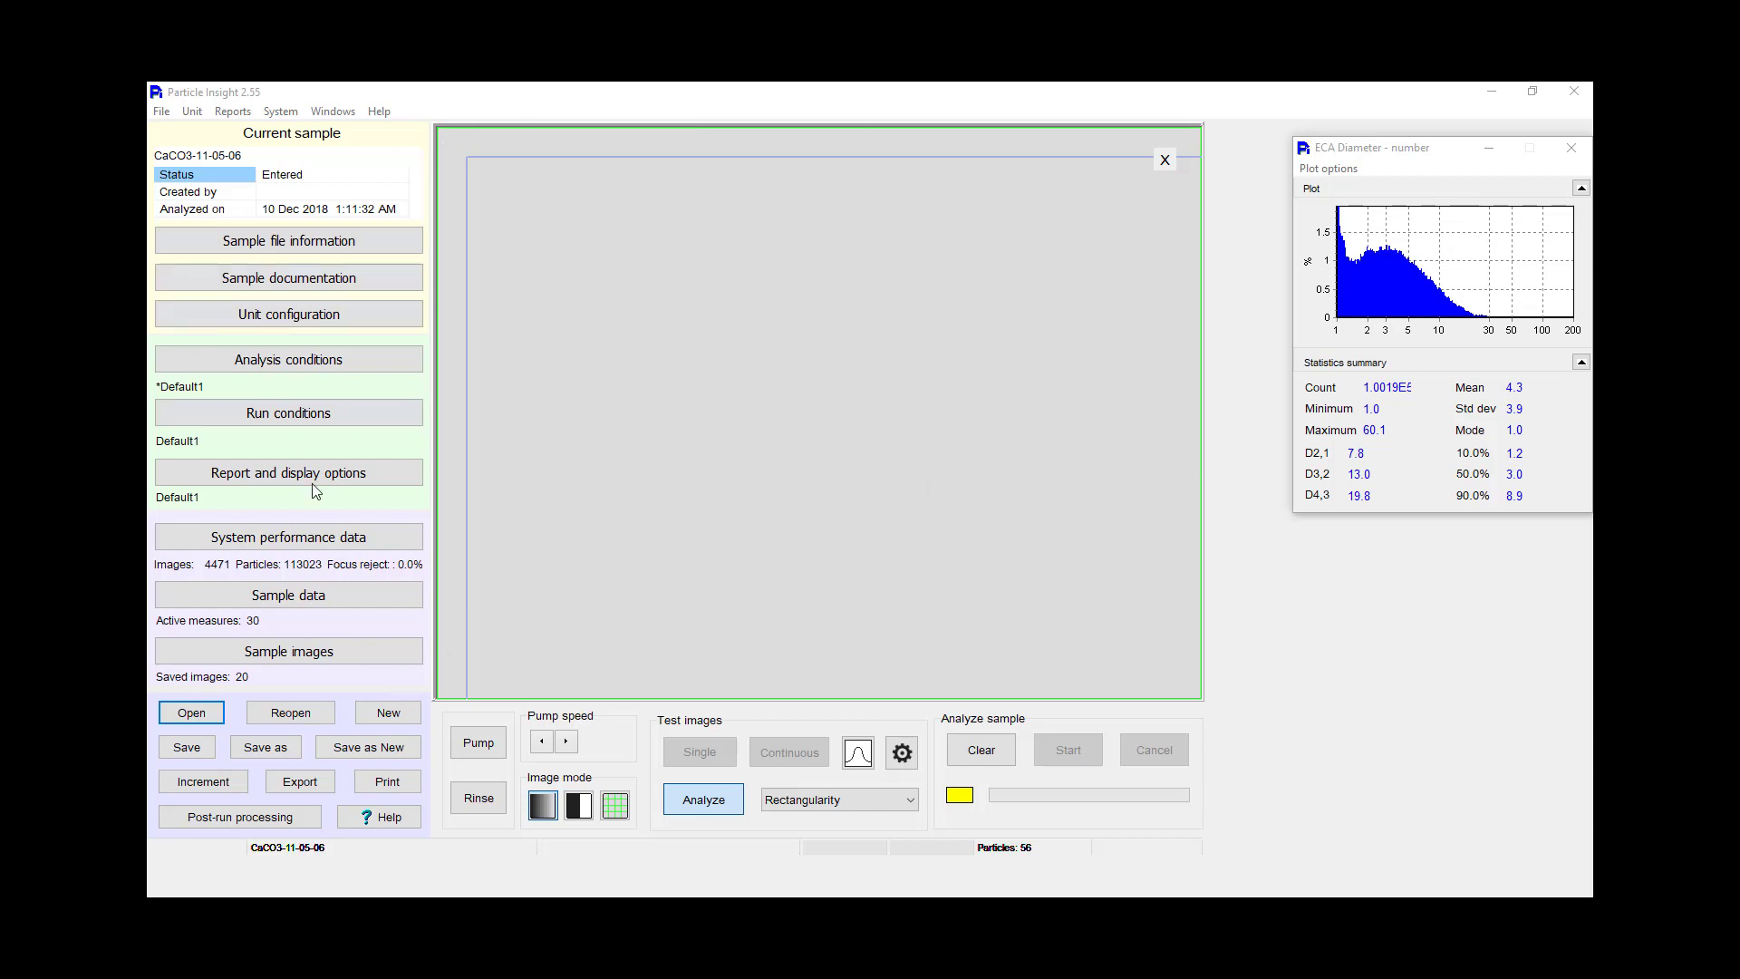
Step: Pull out the ECA Diameter histogram, set it to Volume weighting, and show it in Large display
{"action": "left_click", "coordinate": [326, 602]}
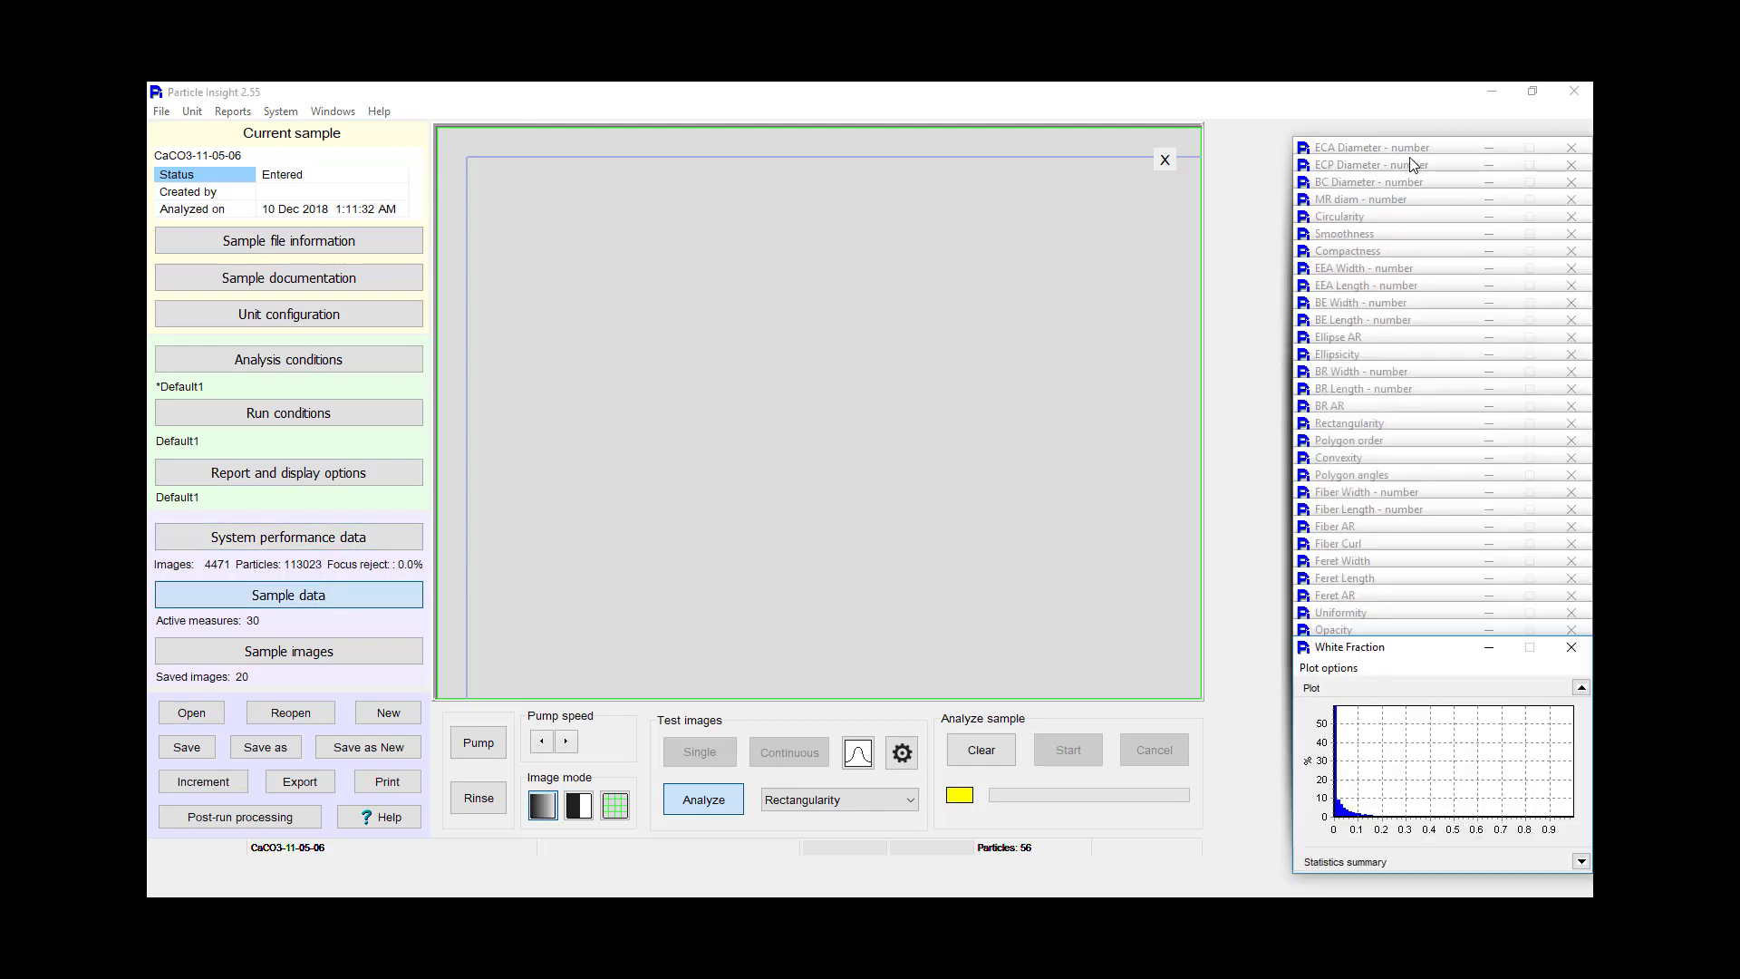
{"action": "left_click_drag", "start_coordinate": [1406, 151], "coordinate": [1050, 120]}
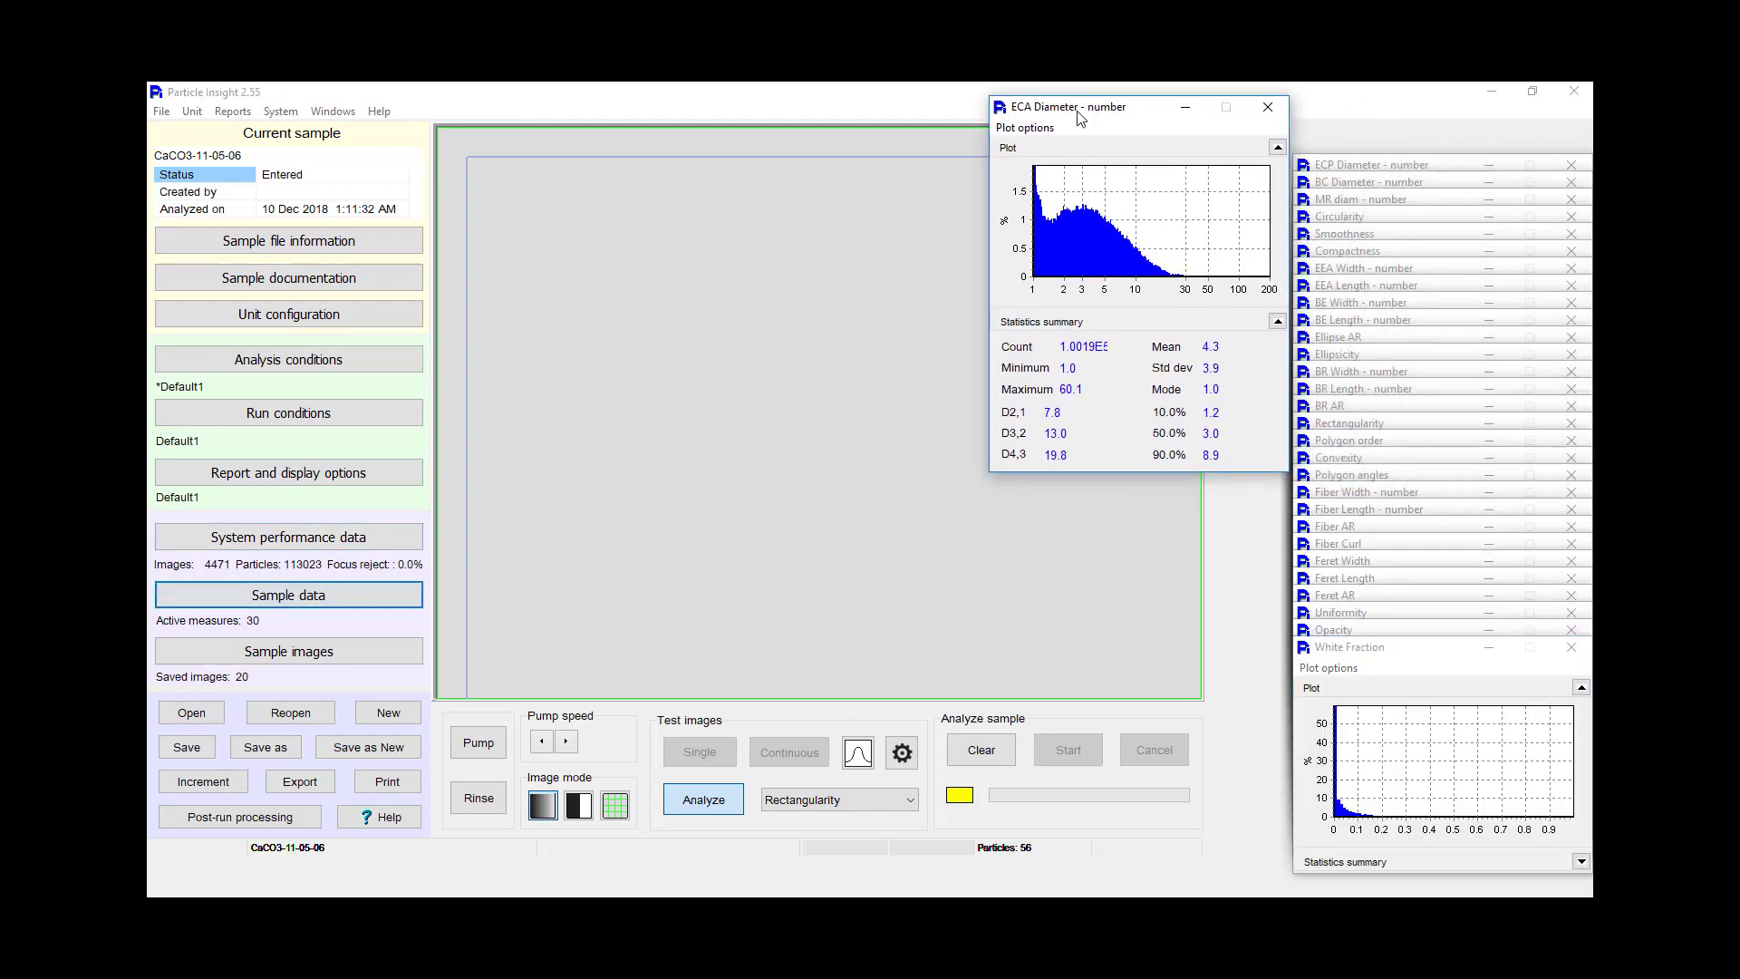
{"action": "left_click", "coordinate": [1027, 132]}
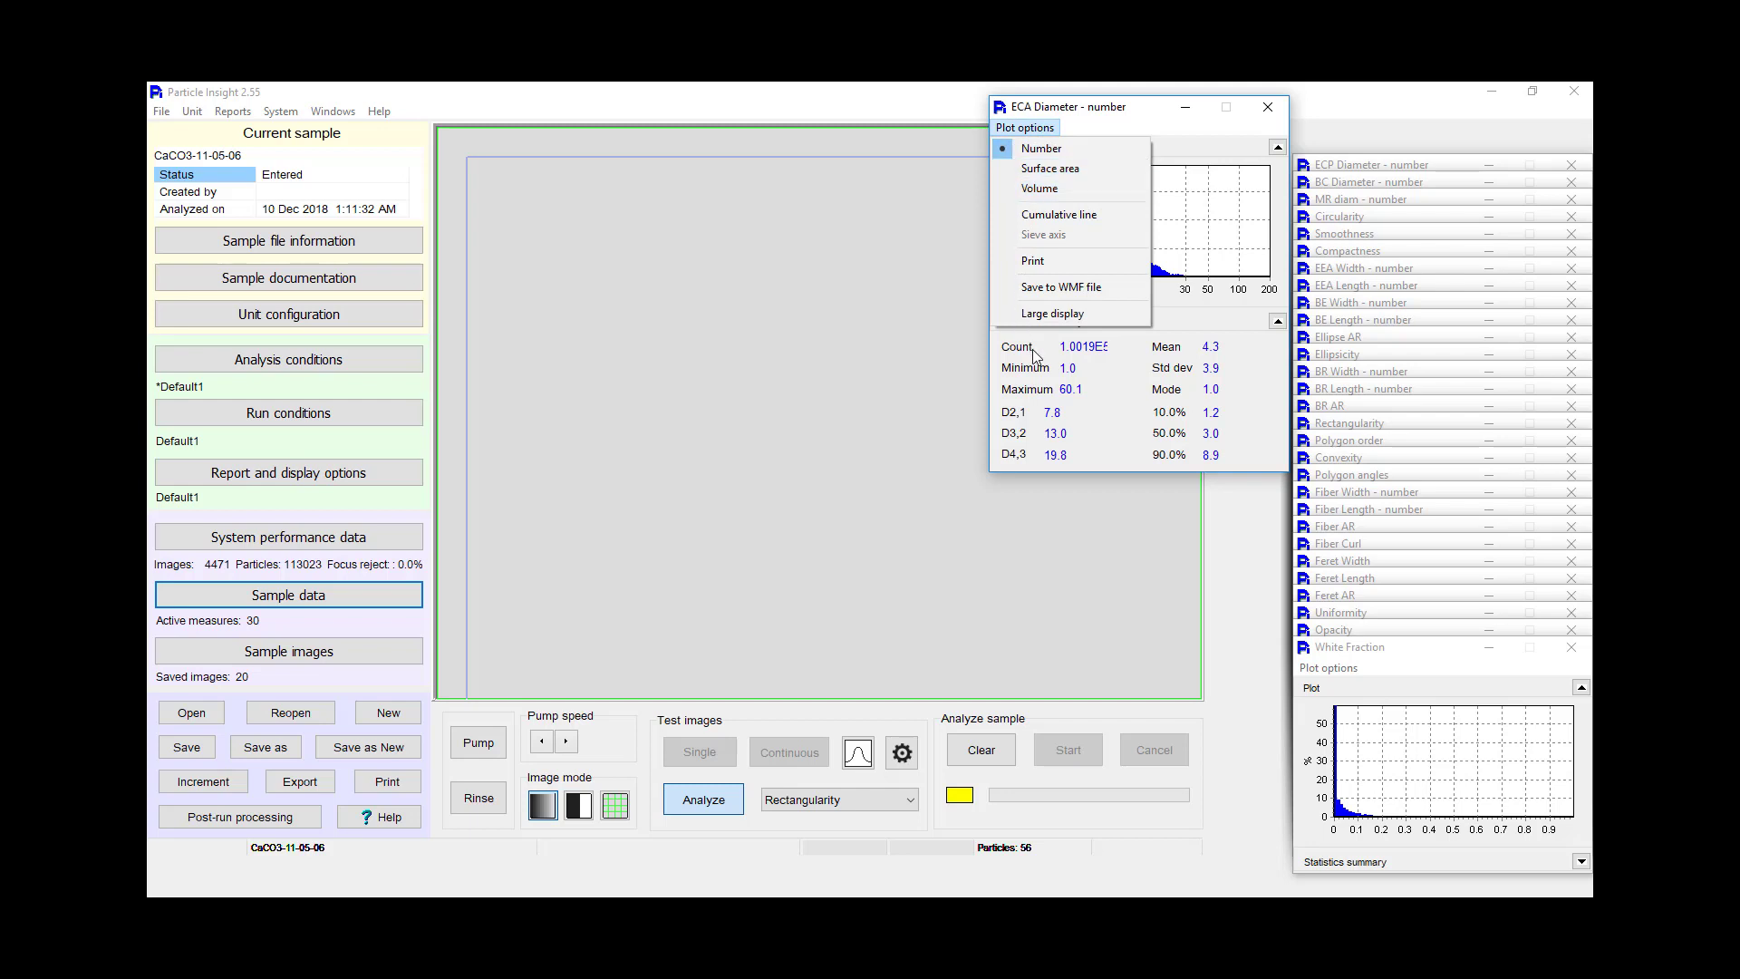
{"action": "left_click", "coordinate": [1073, 191]}
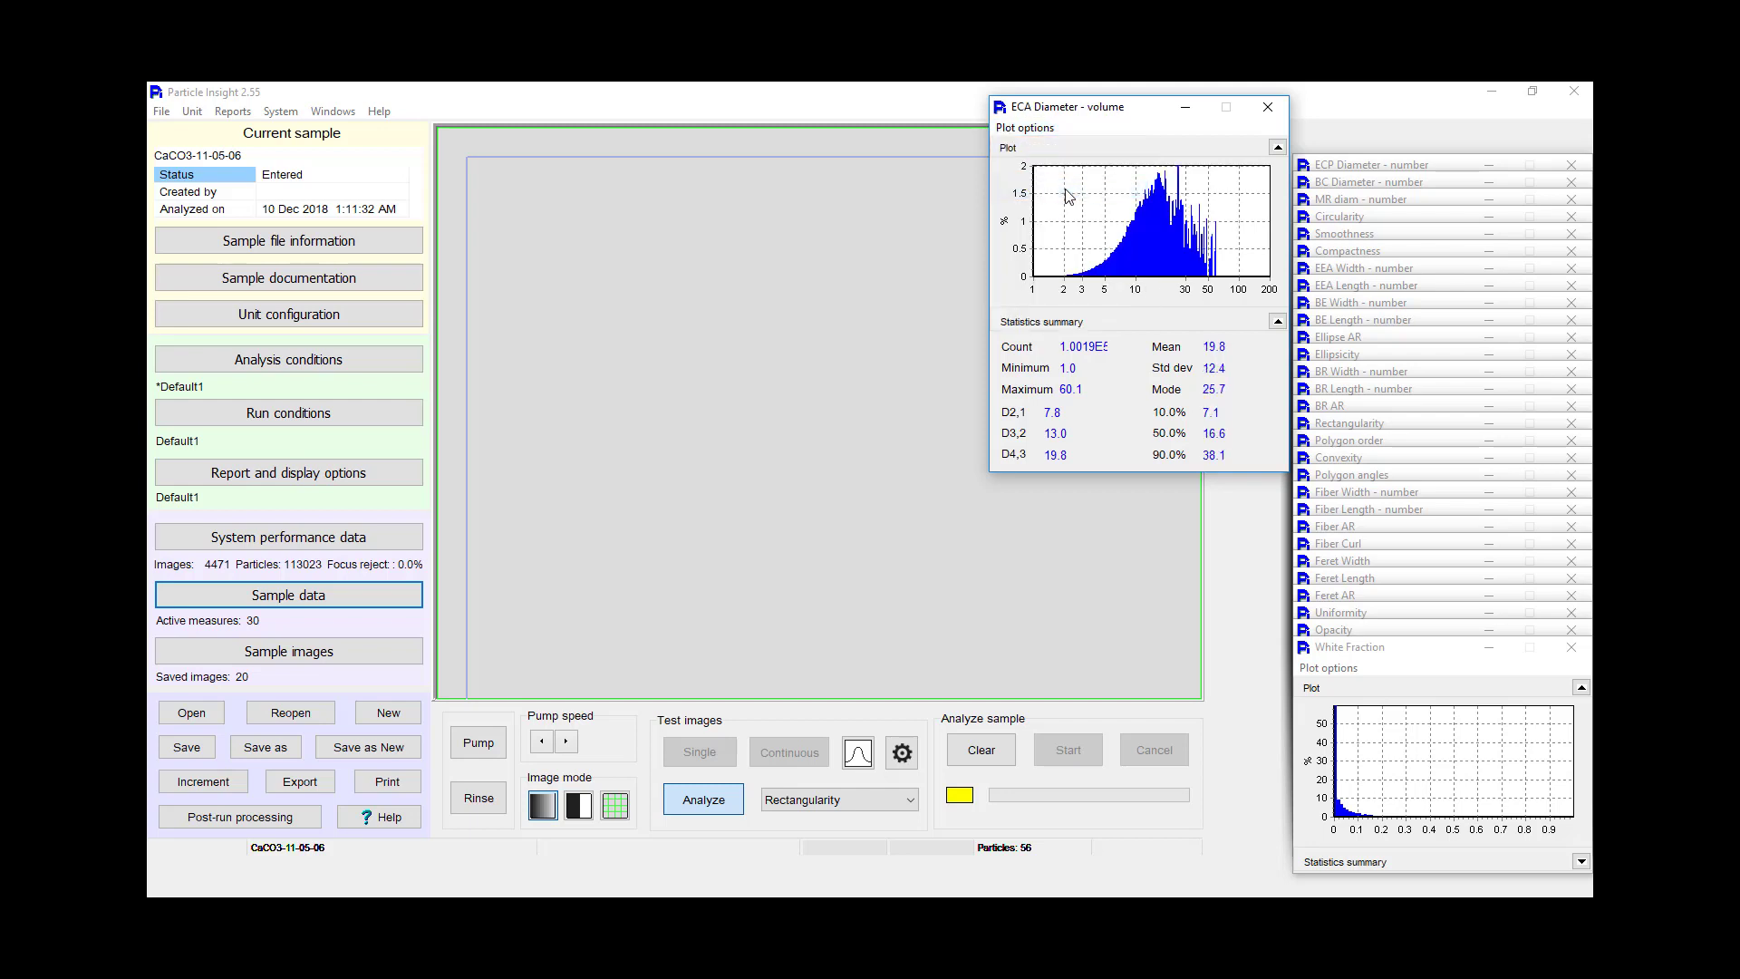
{"action": "left_click", "coordinate": [1030, 131]}
{"action": "left_click", "coordinate": [1035, 152]}
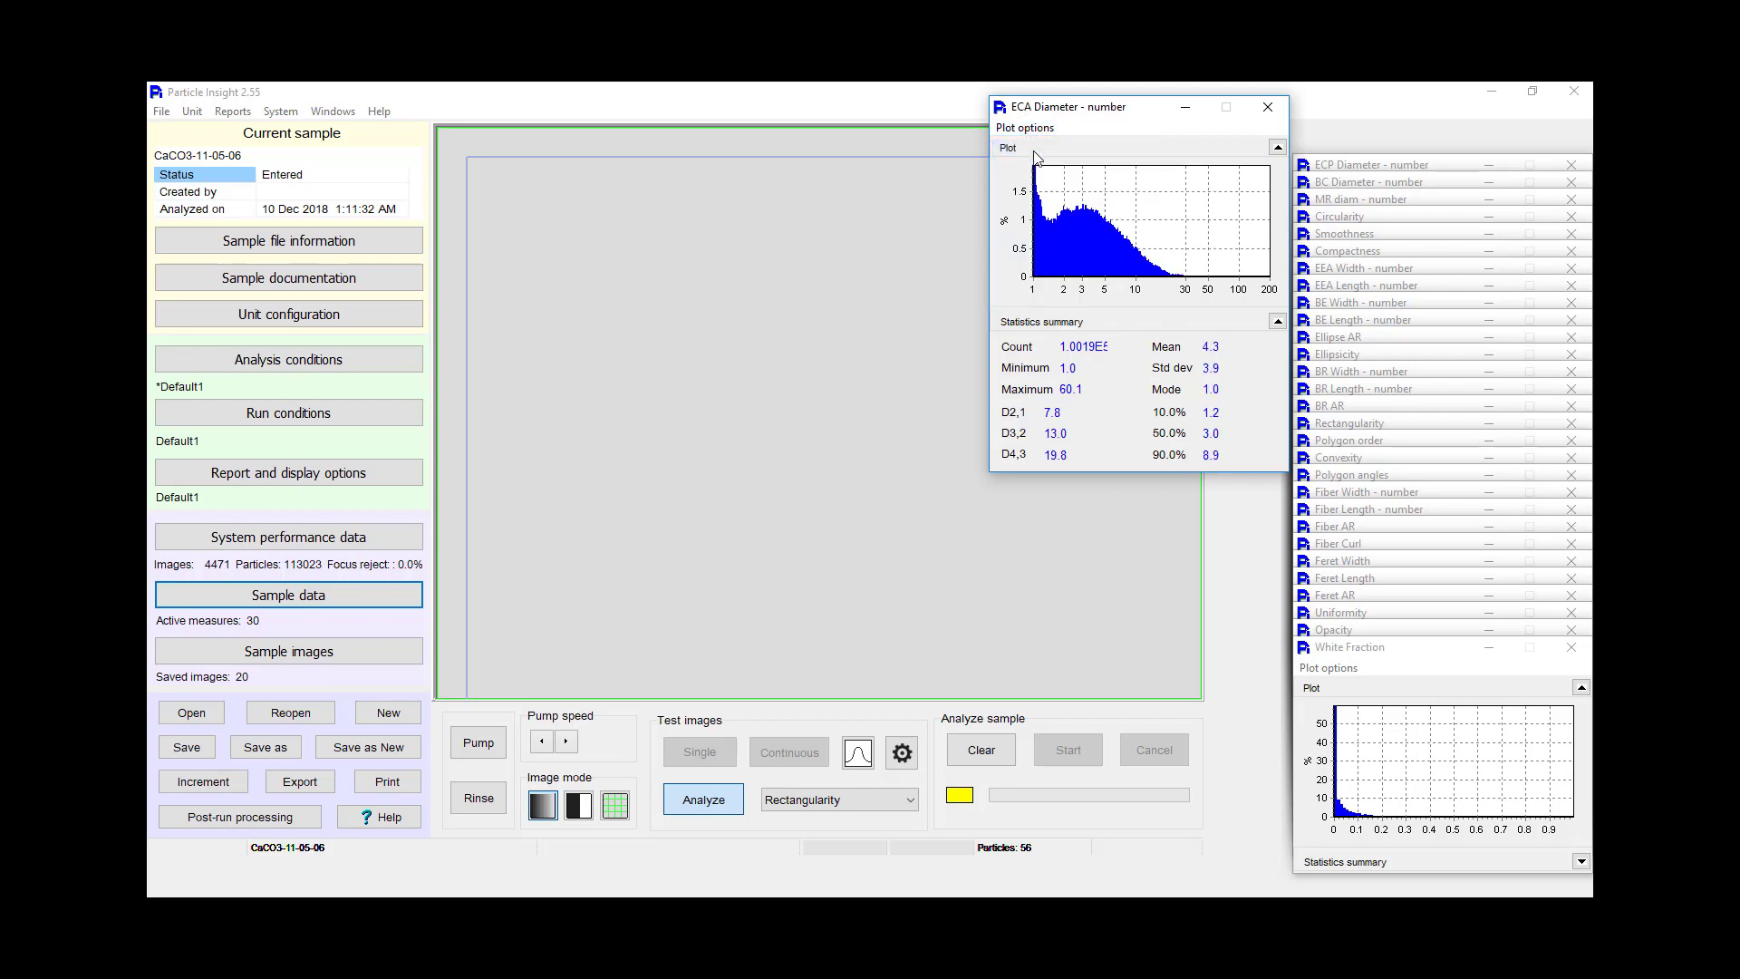
{"action": "left_click", "coordinate": [1025, 127]}
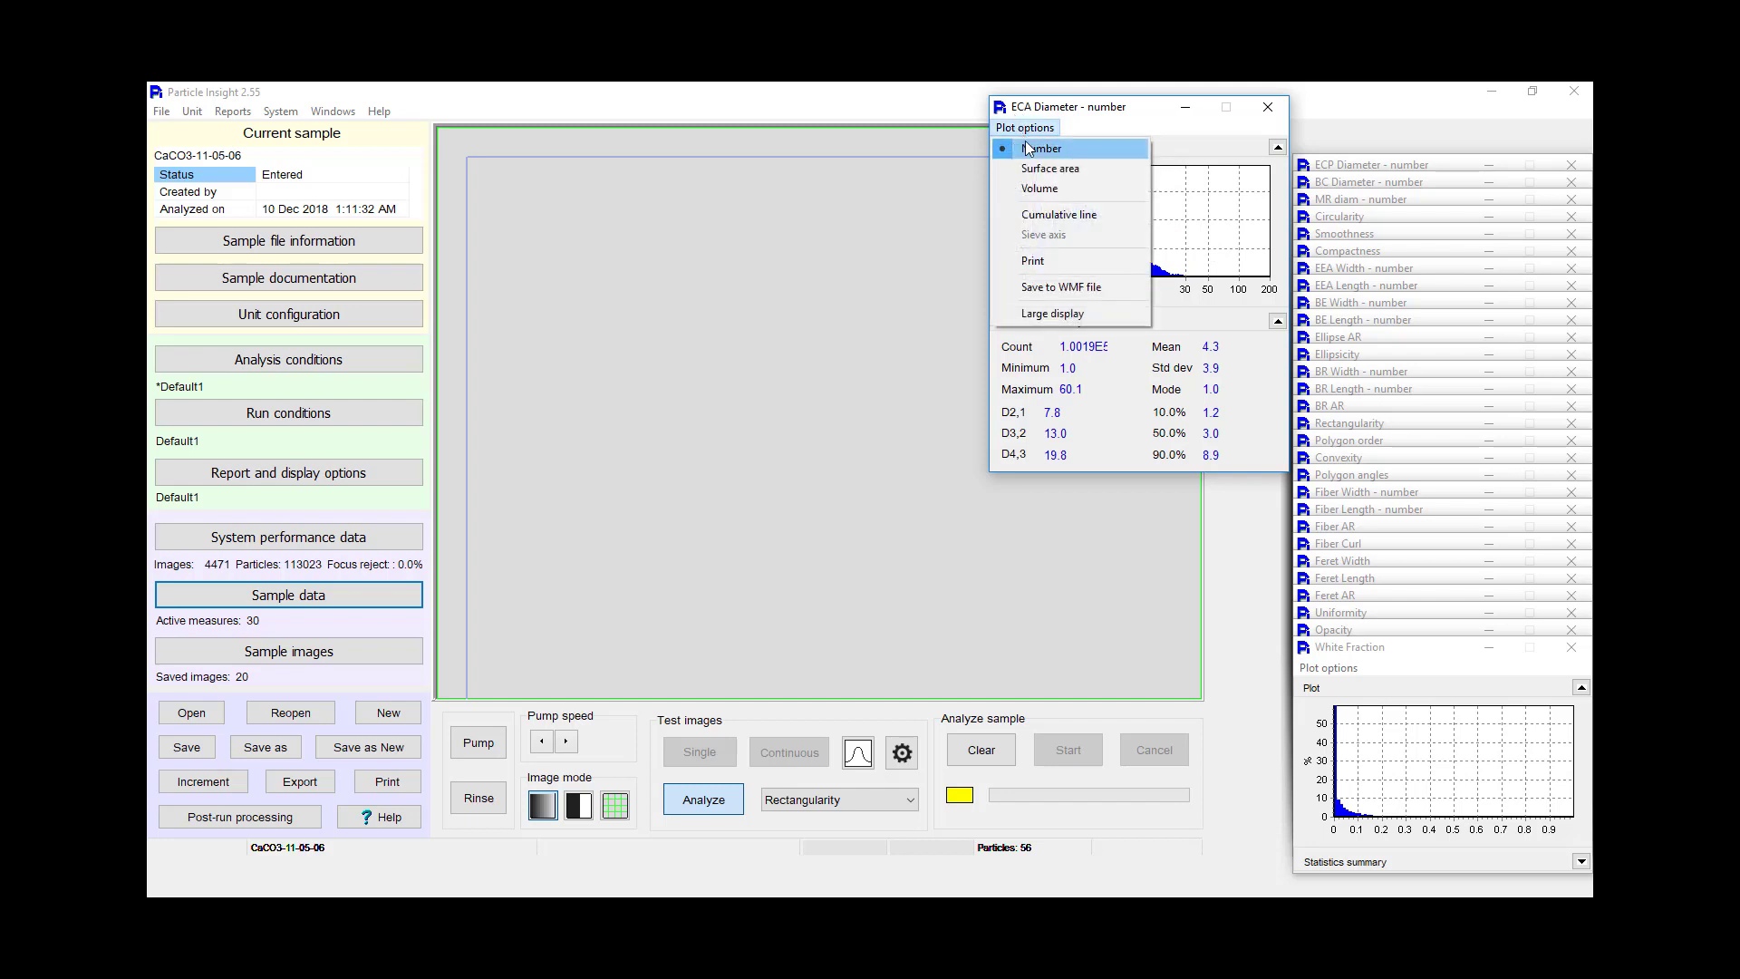
{"action": "left_click", "coordinate": [1038, 189]}
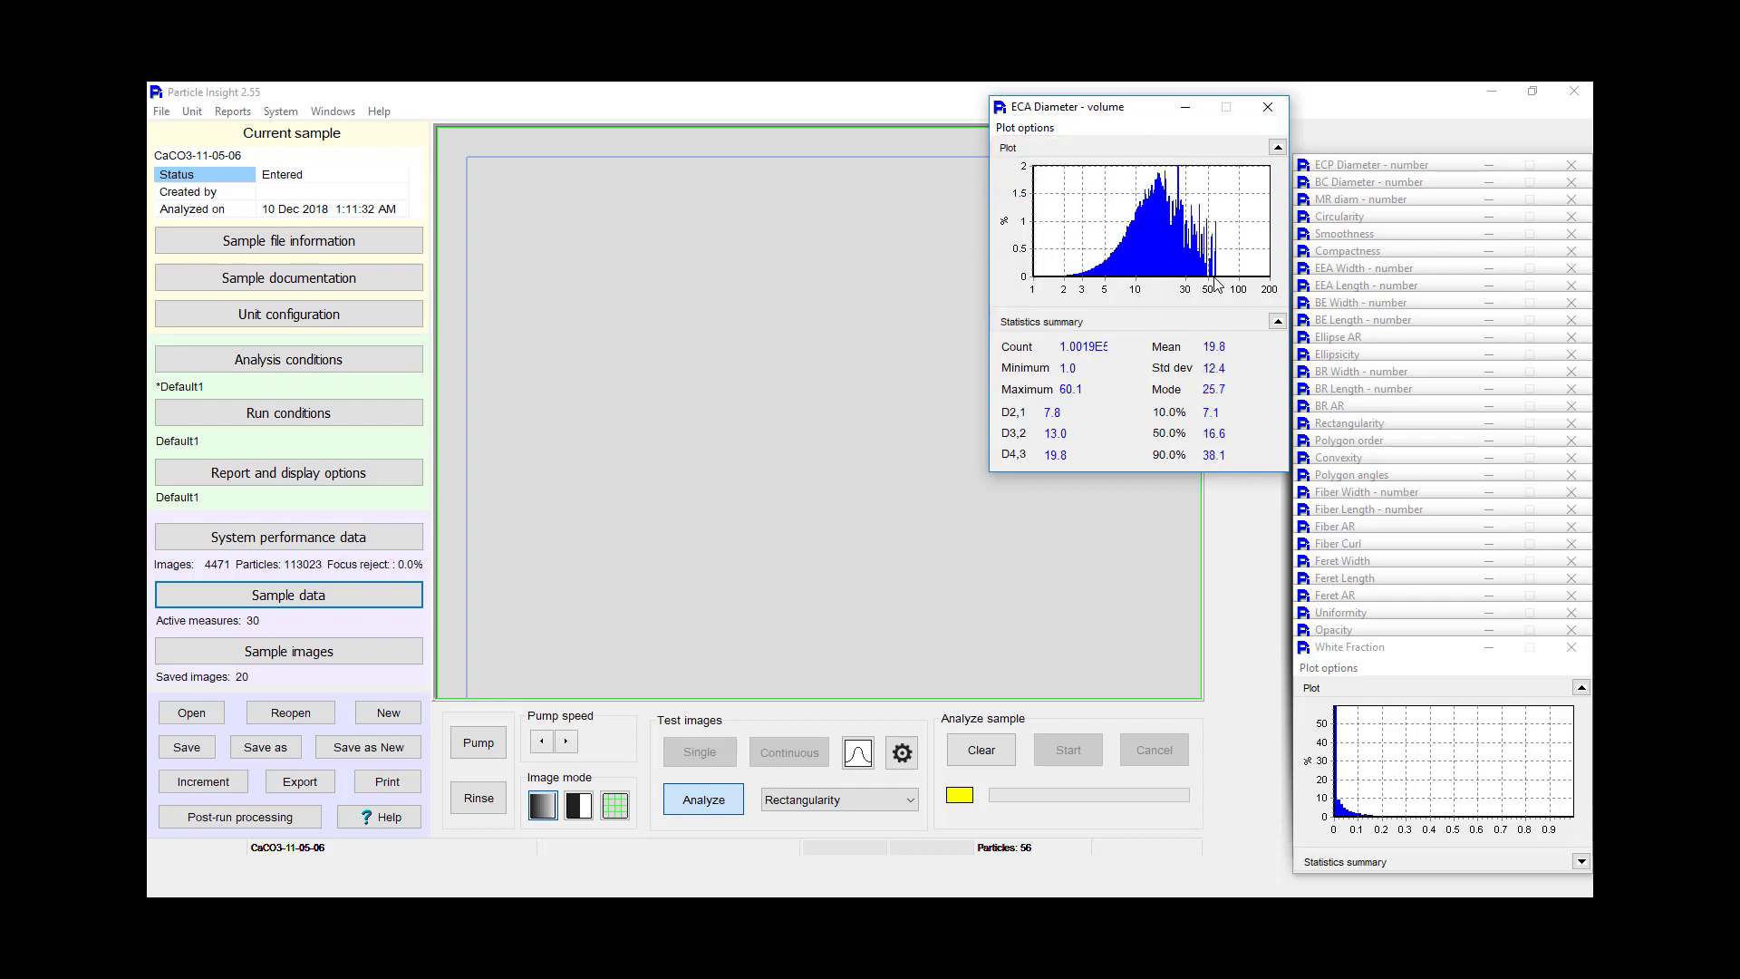
{"action": "left_click", "coordinate": [1026, 127]}
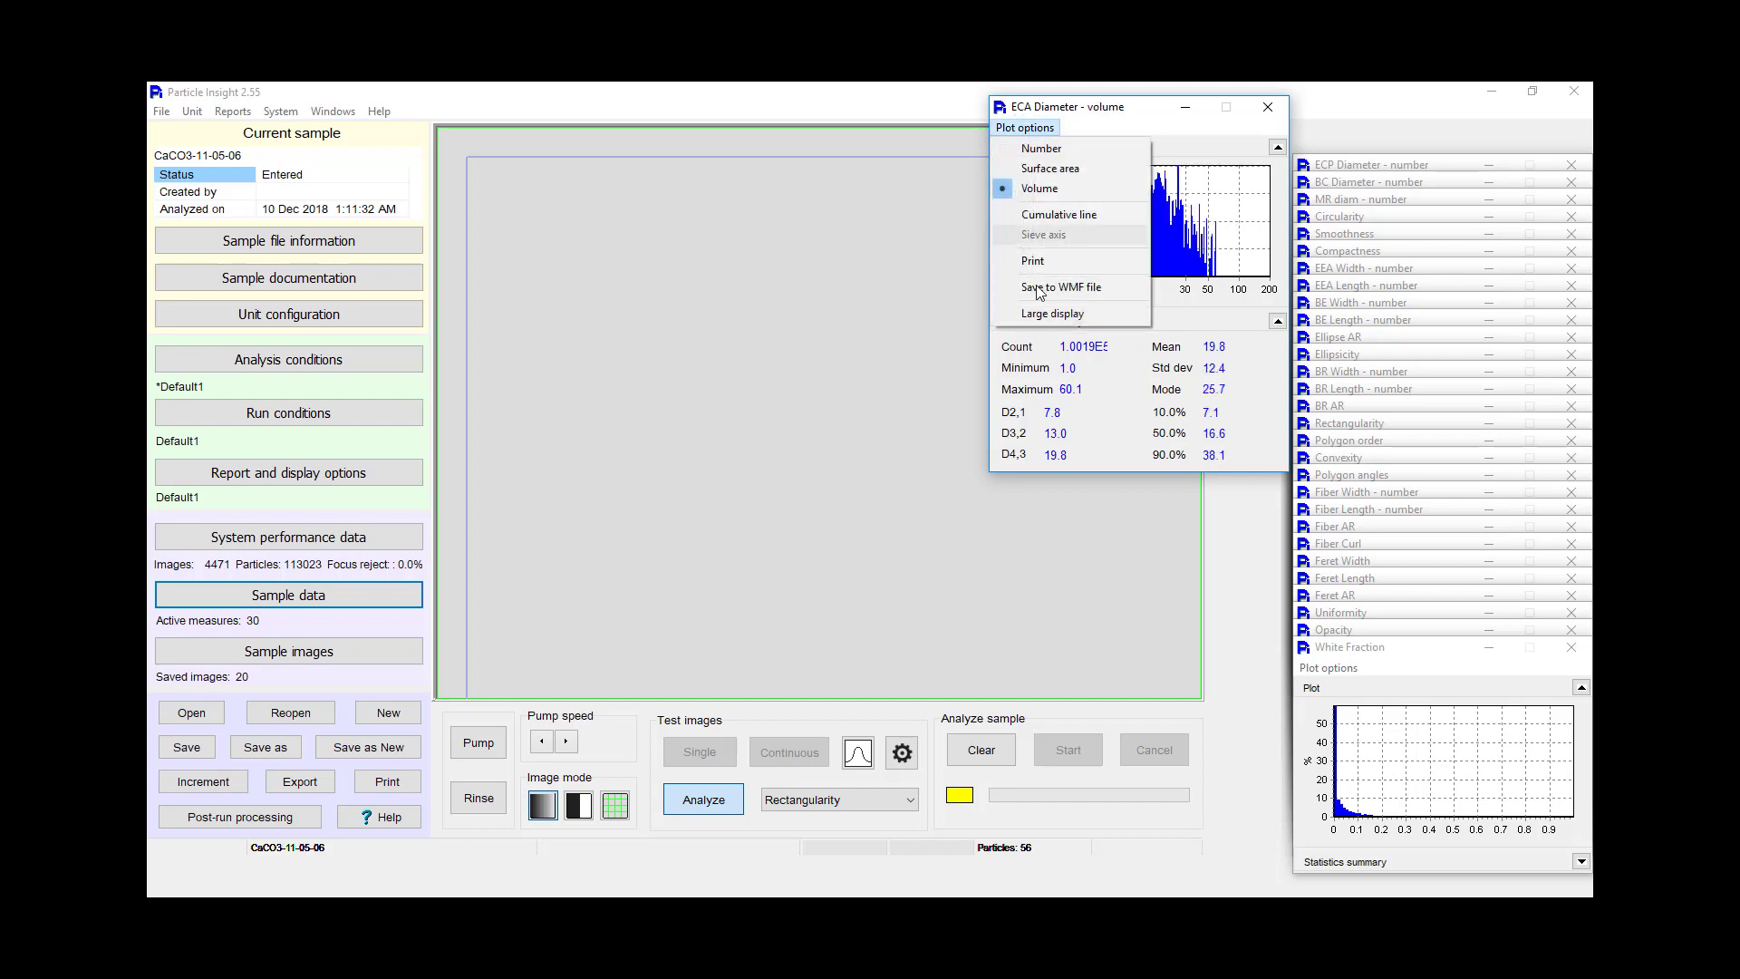
{"action": "left_click", "coordinate": [1044, 313]}
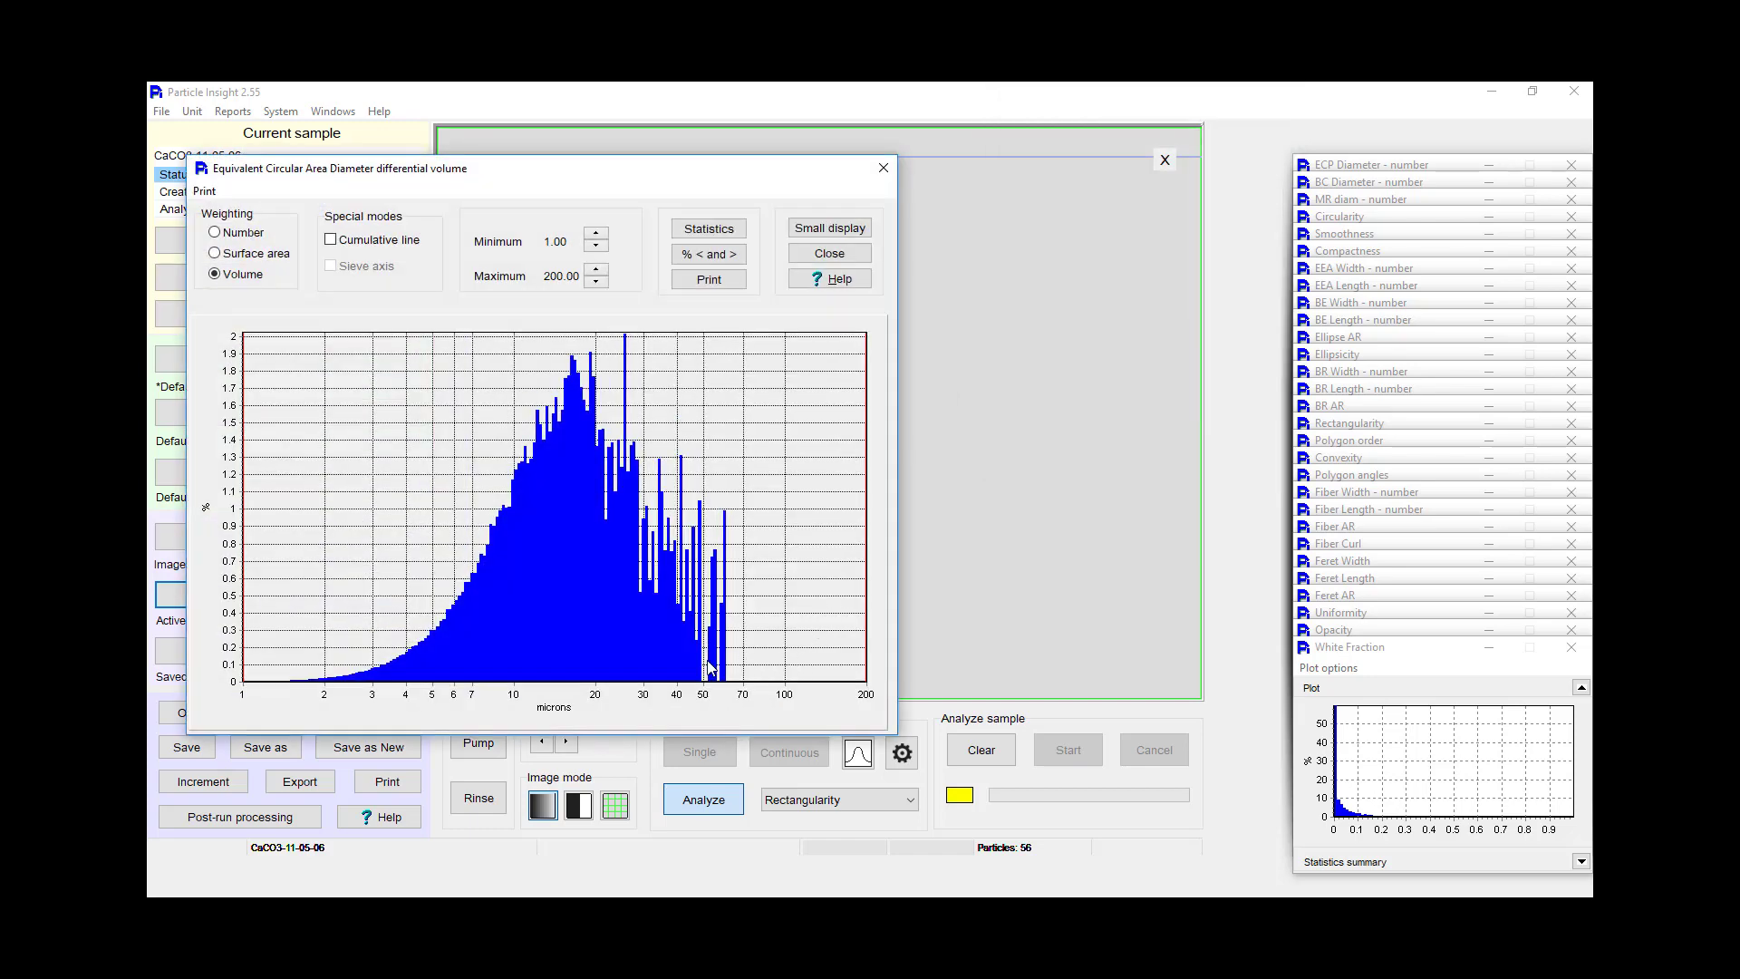
Step: Raise the minimum limit to about 49.1 microns, review the statistics, then restore the small plot window
{"action": "left_click_drag", "start_coordinate": [245, 379], "coordinate": [705, 414]}
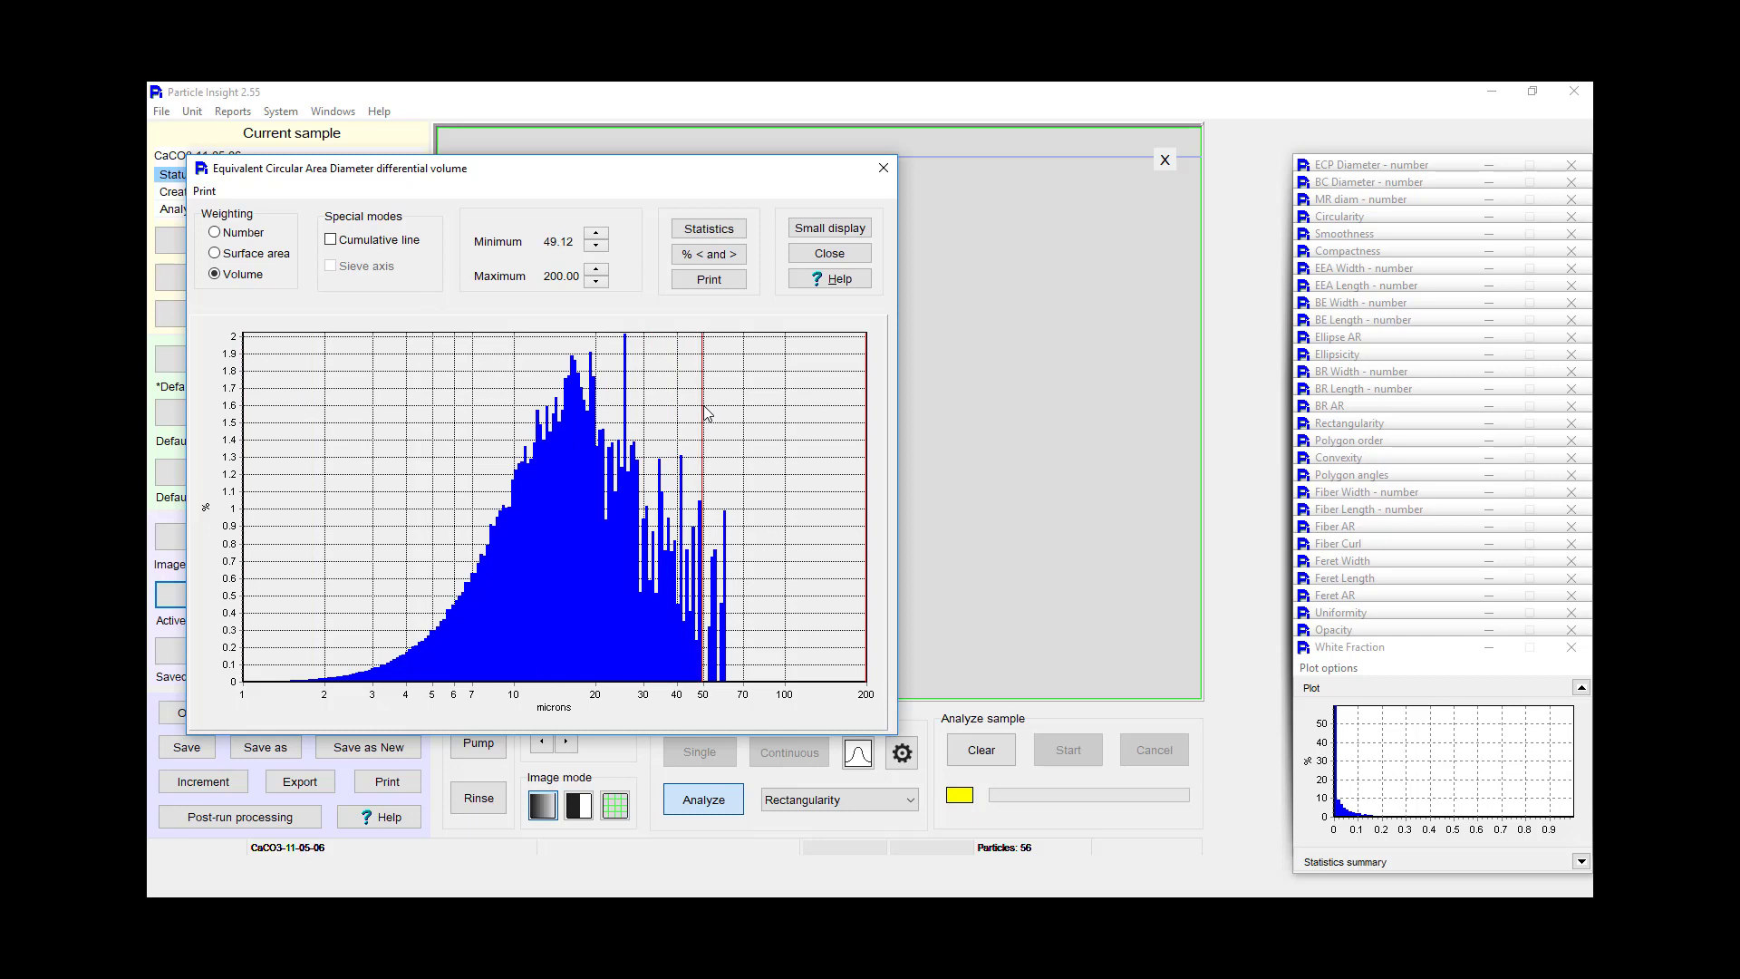
{"action": "left_click", "coordinate": [708, 228]}
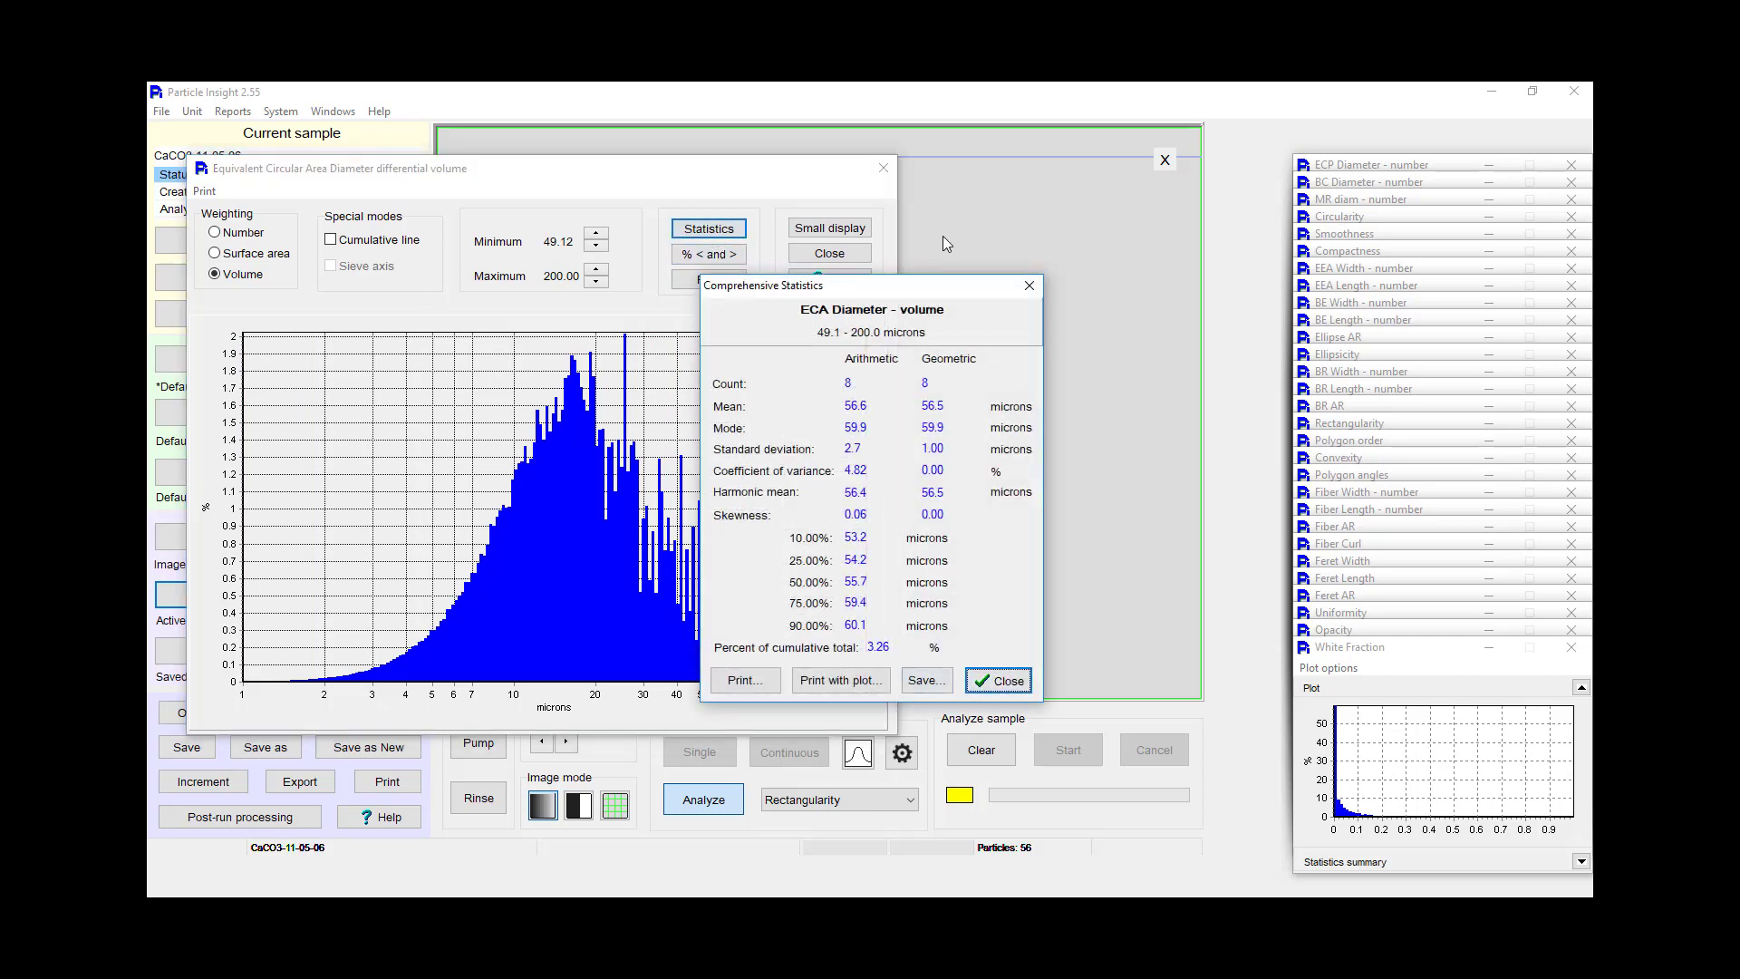
{"action": "left_click", "coordinate": [998, 680]}
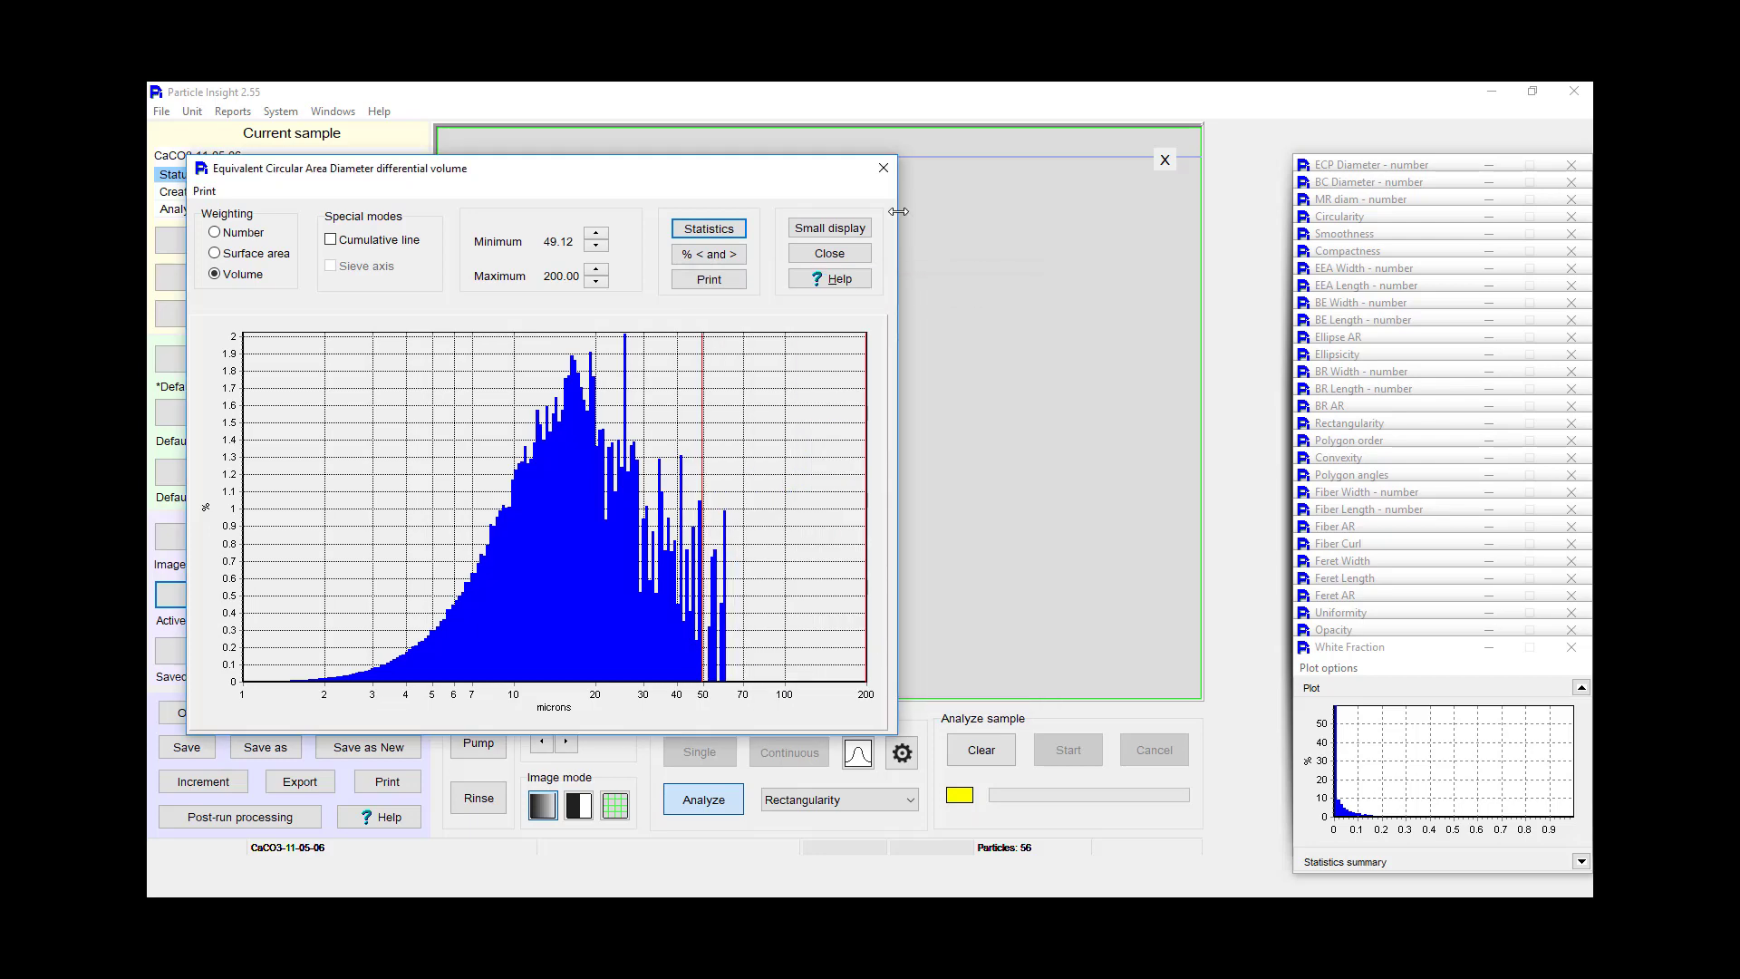
{"action": "left_click", "coordinate": [831, 229]}
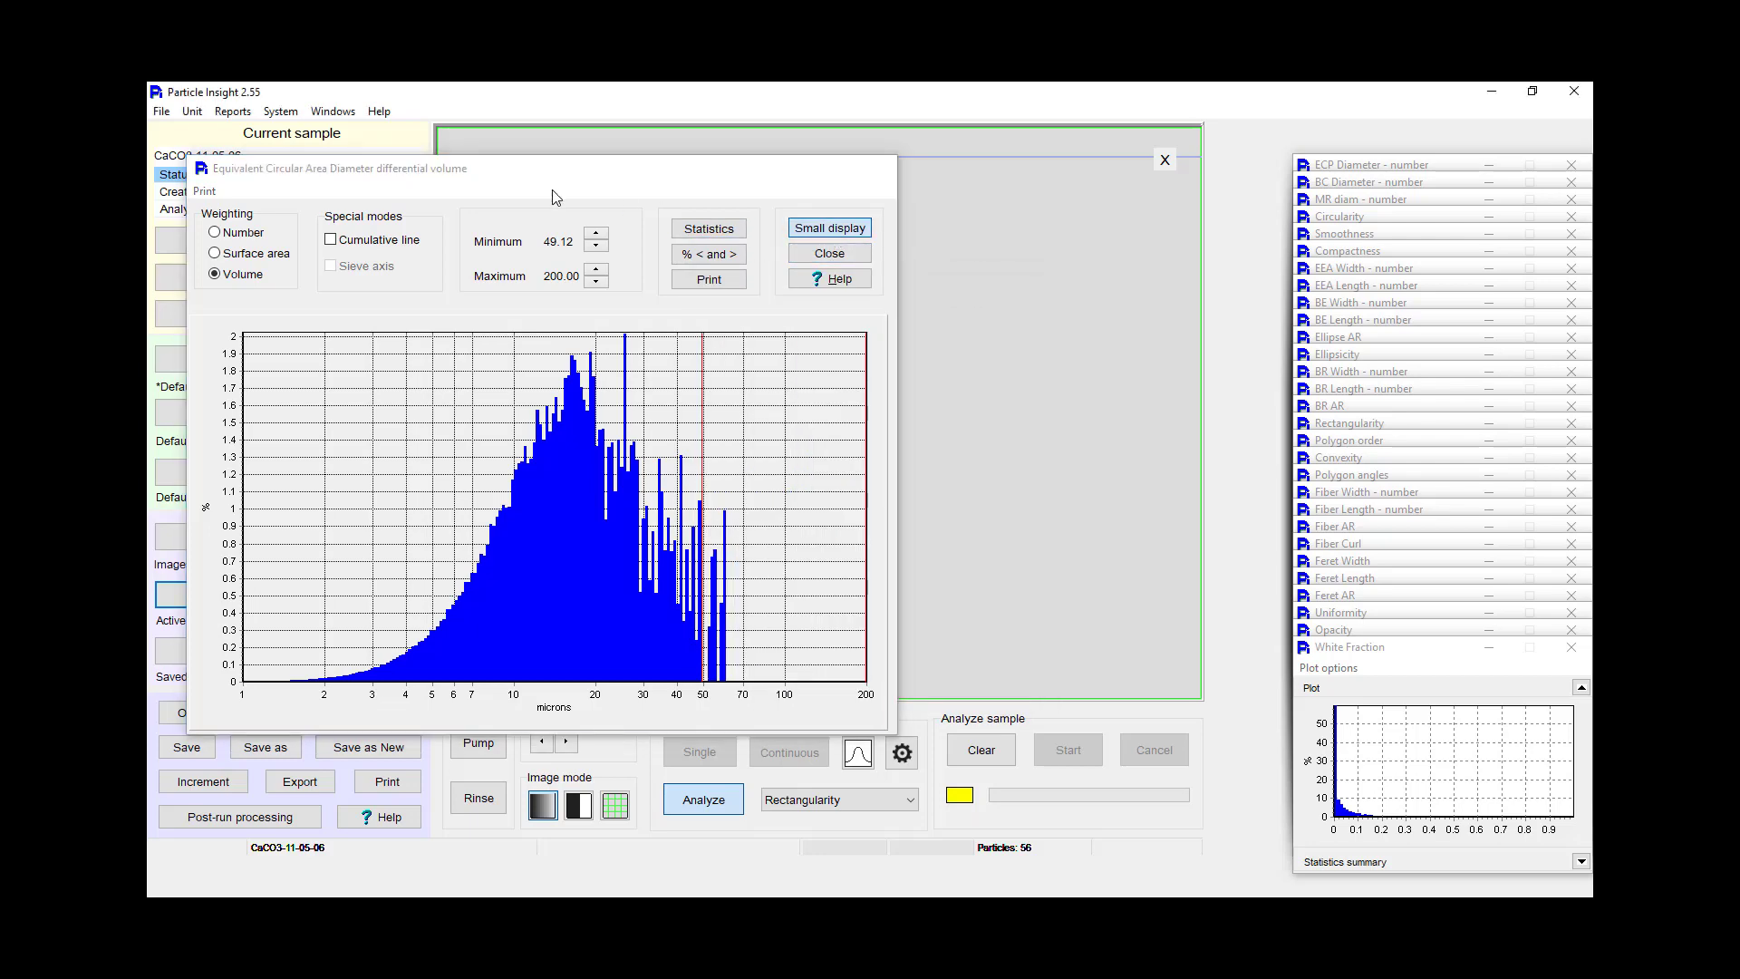
{"action": "left_click_drag", "start_coordinate": [341, 120], "coordinate": [1448, 147]}
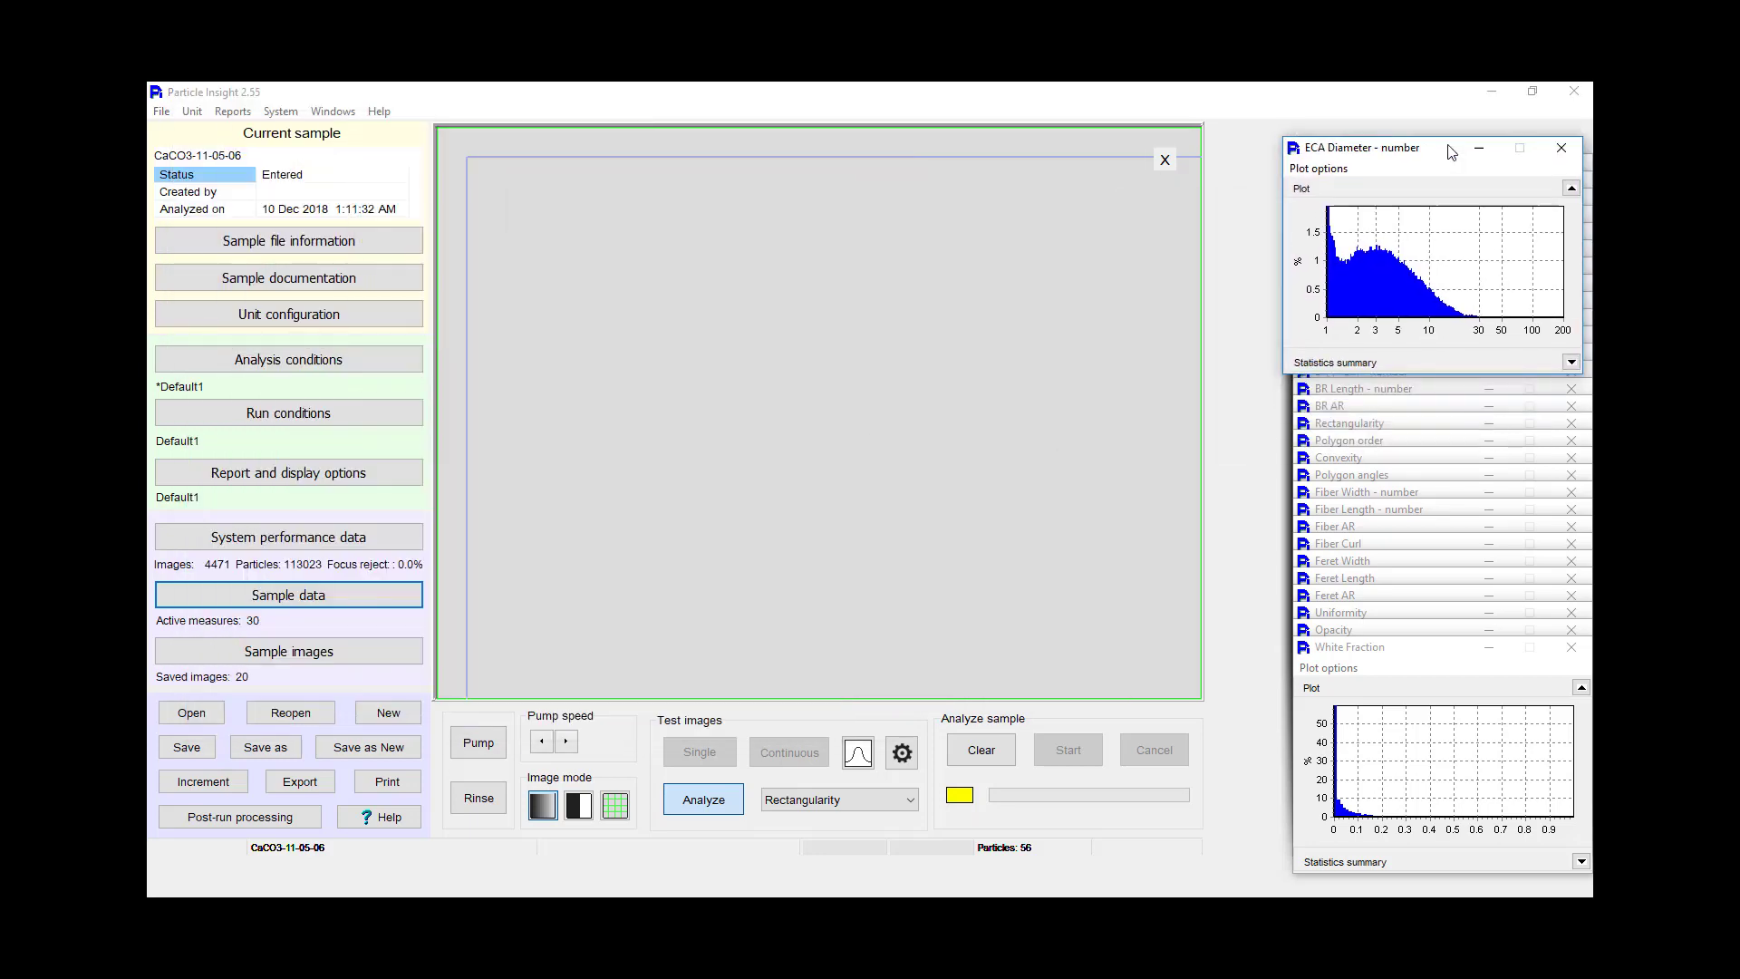
Step: Filter particles to an ECA Diameter minimum of 50 and browse their thumbnails
{"action": "left_click", "coordinate": [294, 819]}
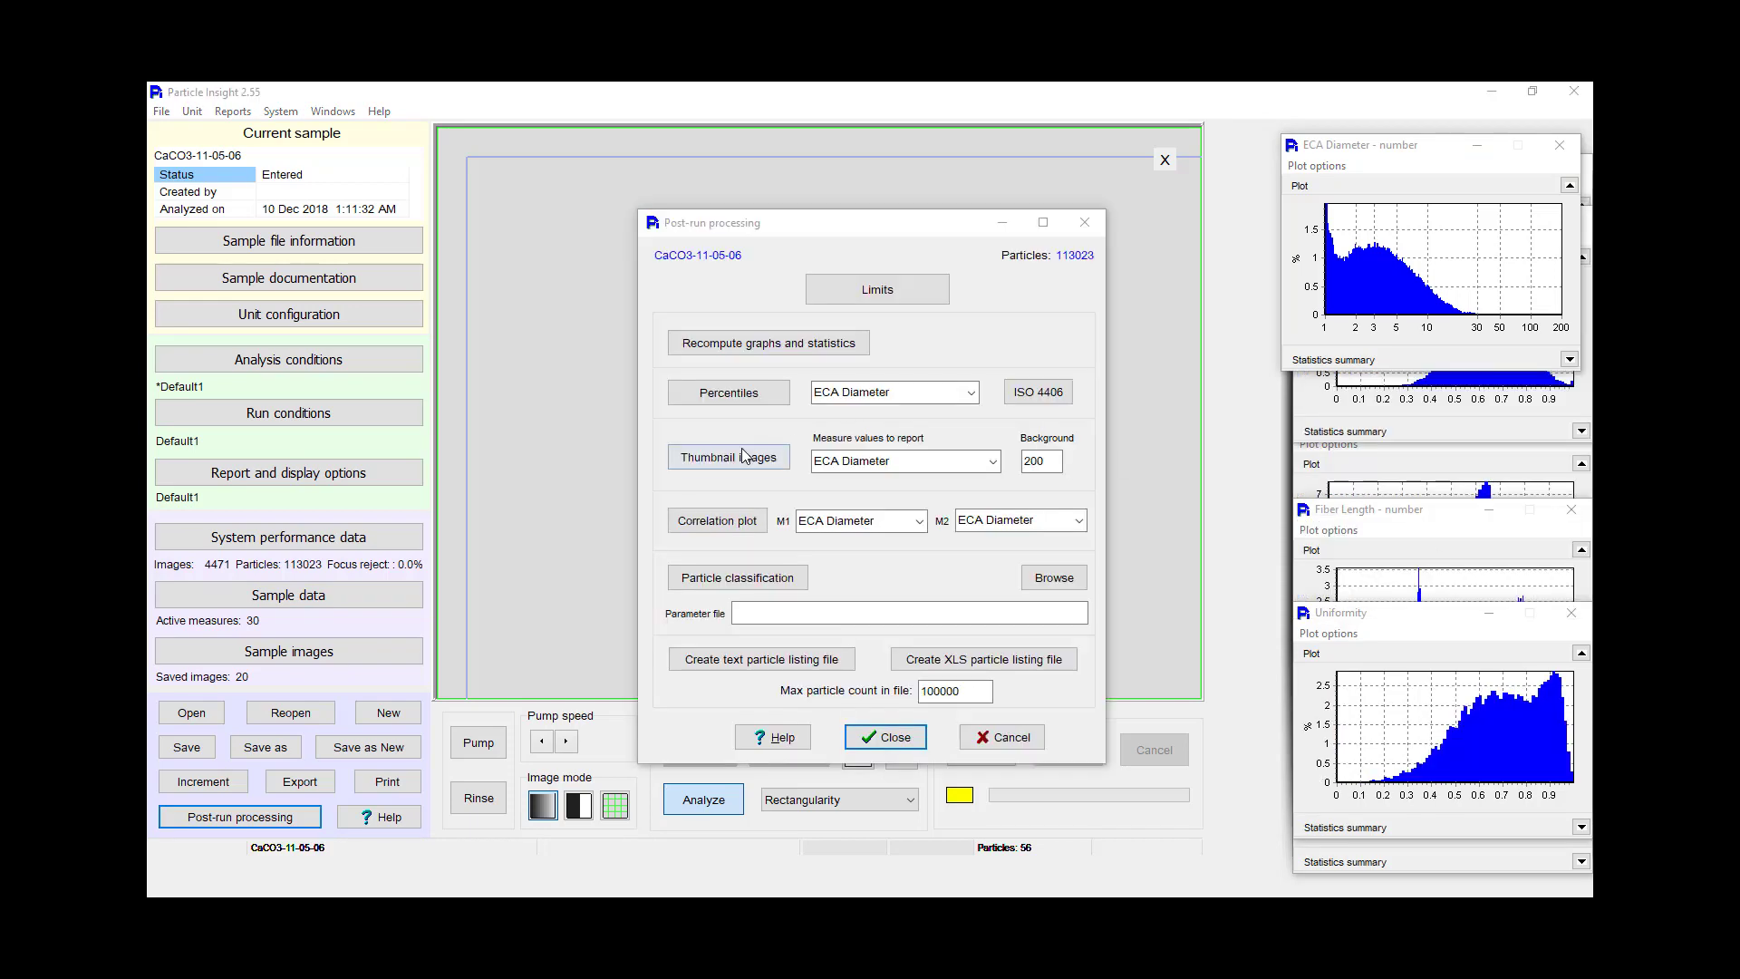
{"action": "left_click", "coordinate": [870, 291]}
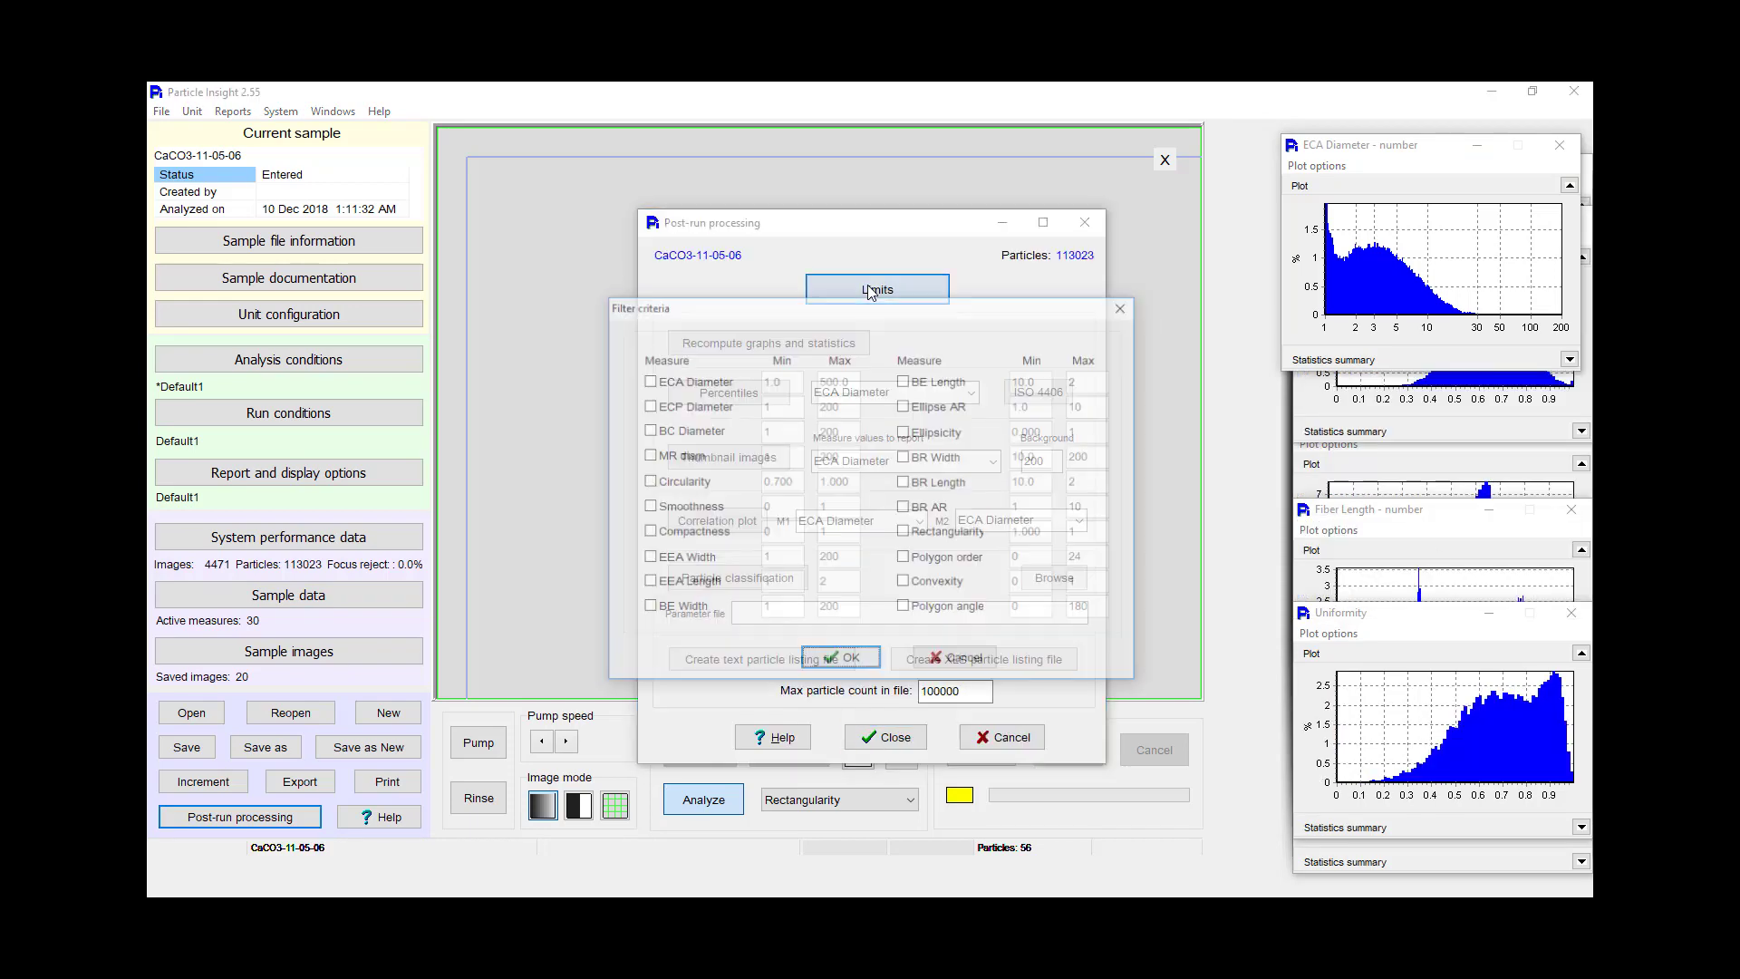
{"action": "left_click", "coordinate": [646, 382]}
{"action": "double_click", "coordinate": [777, 380]}
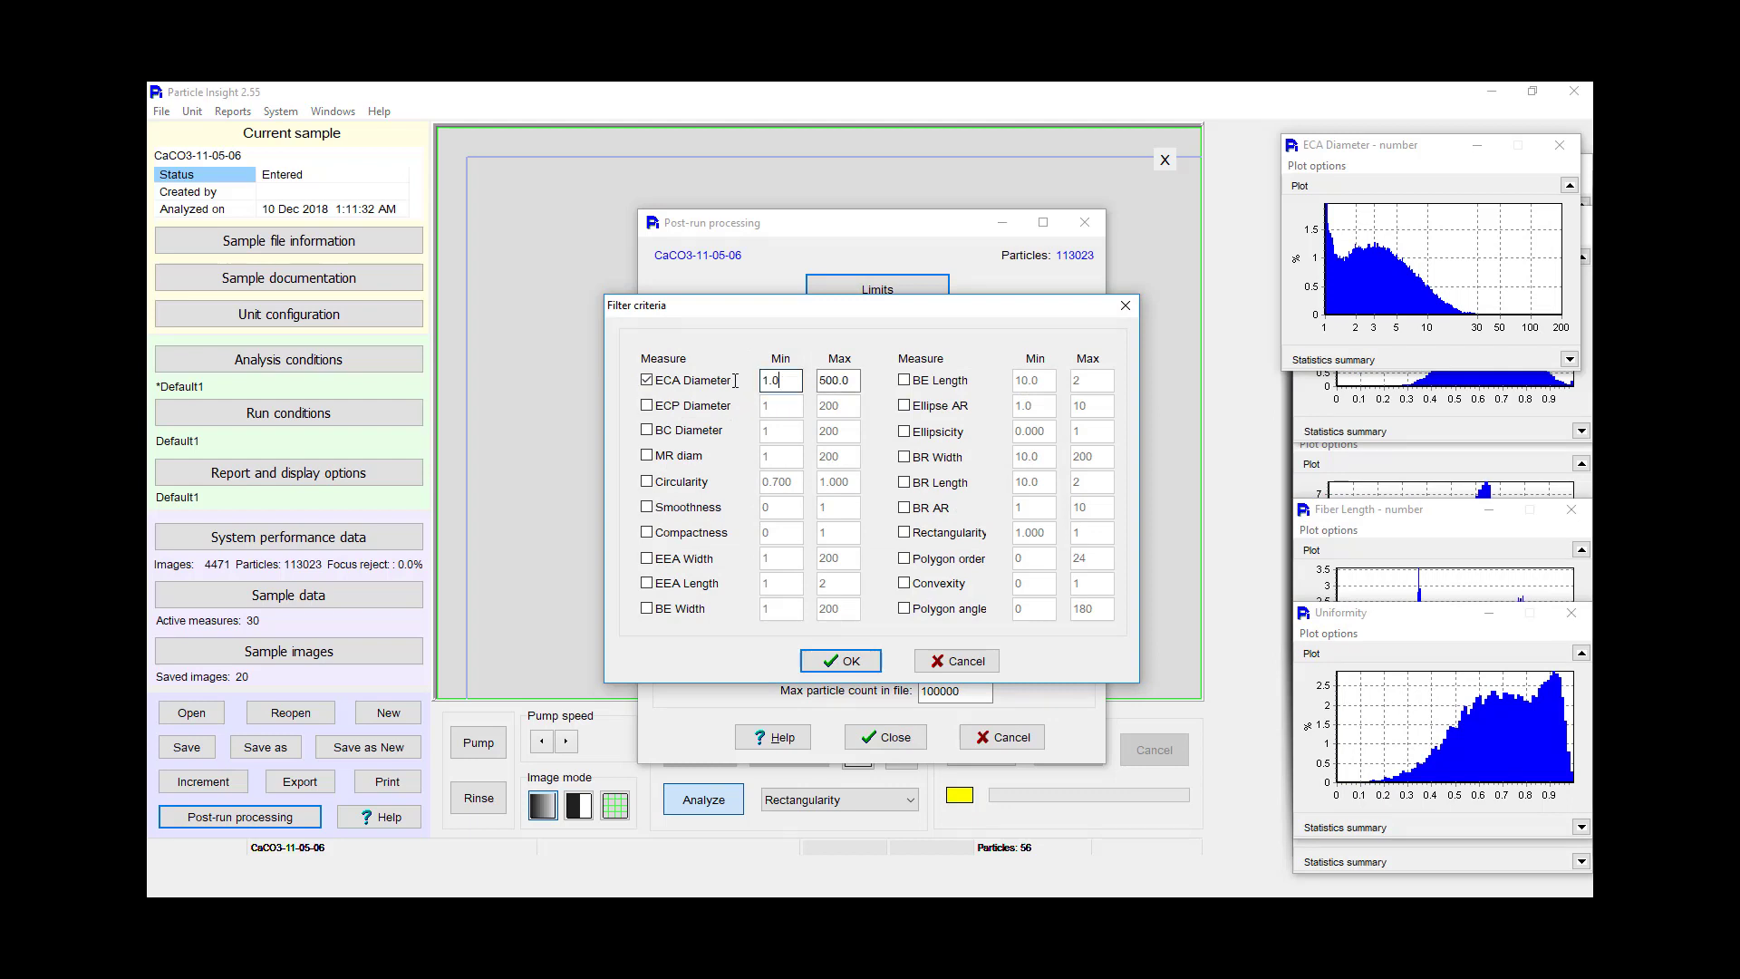
{"action": "type", "text": "50"}
{"action": "left_click", "coordinate": [852, 661]}
{"action": "left_click", "coordinate": [732, 466]}
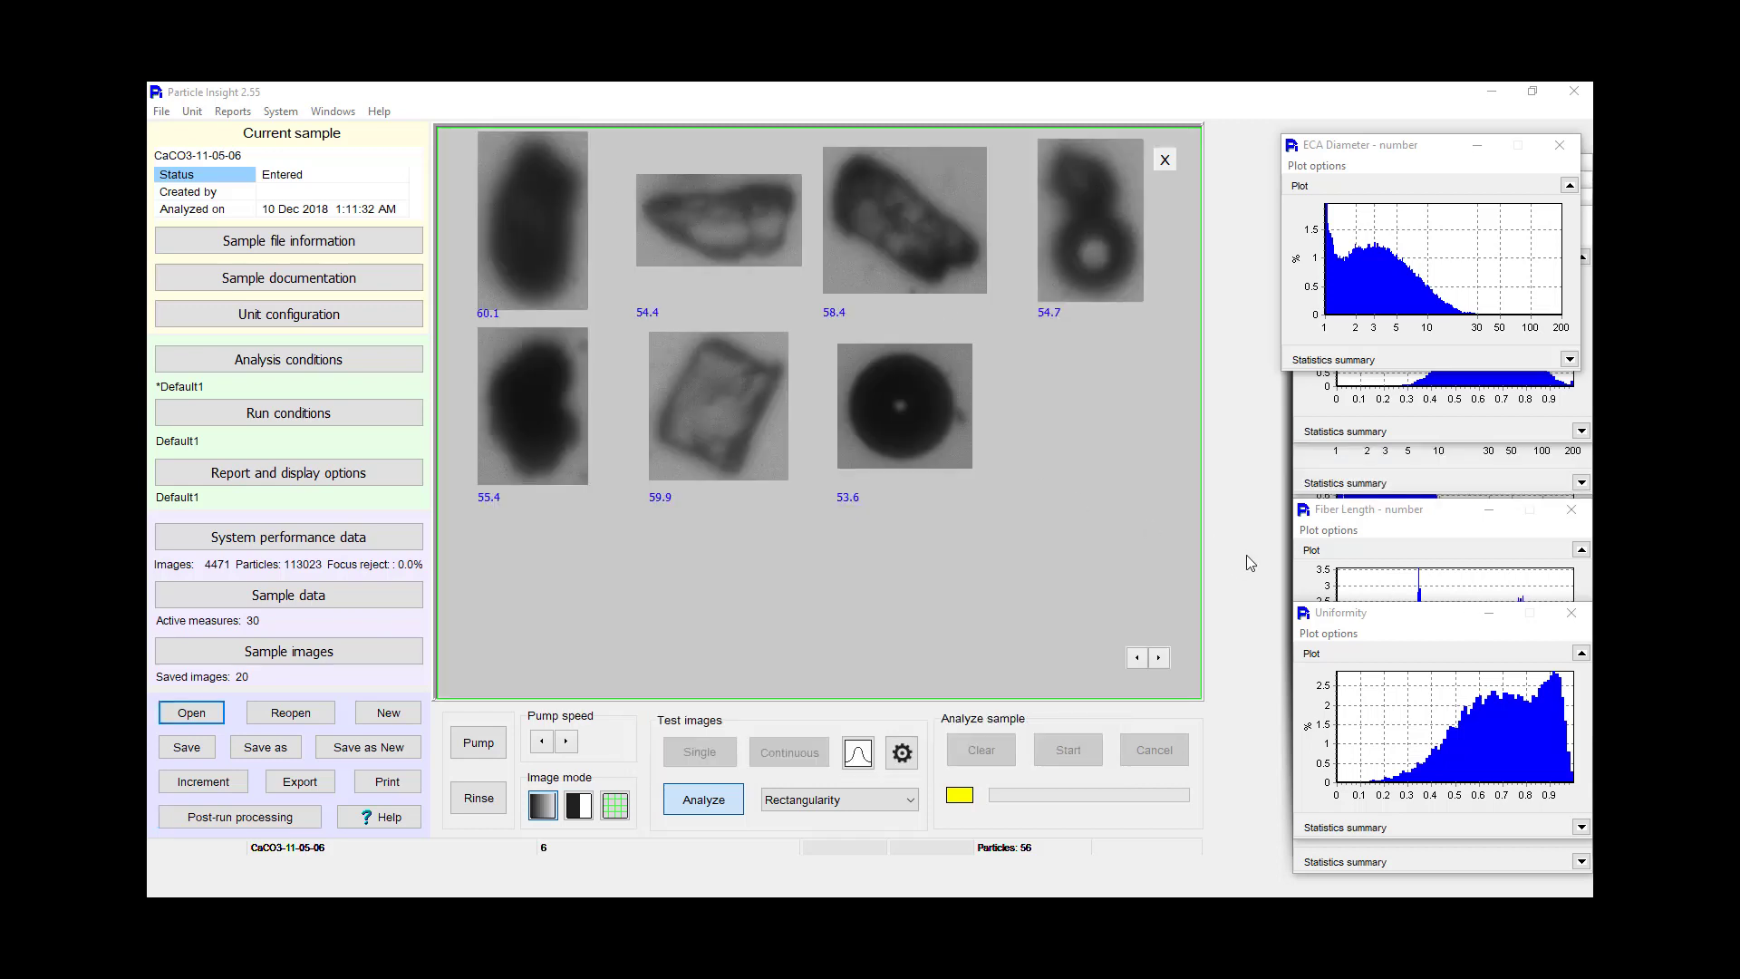
{"action": "left_click", "coordinate": [1161, 660]}
Step: Reapply the revised filter limits and show the filtered particle thumbnails again
{"action": "left_click", "coordinate": [876, 290]}
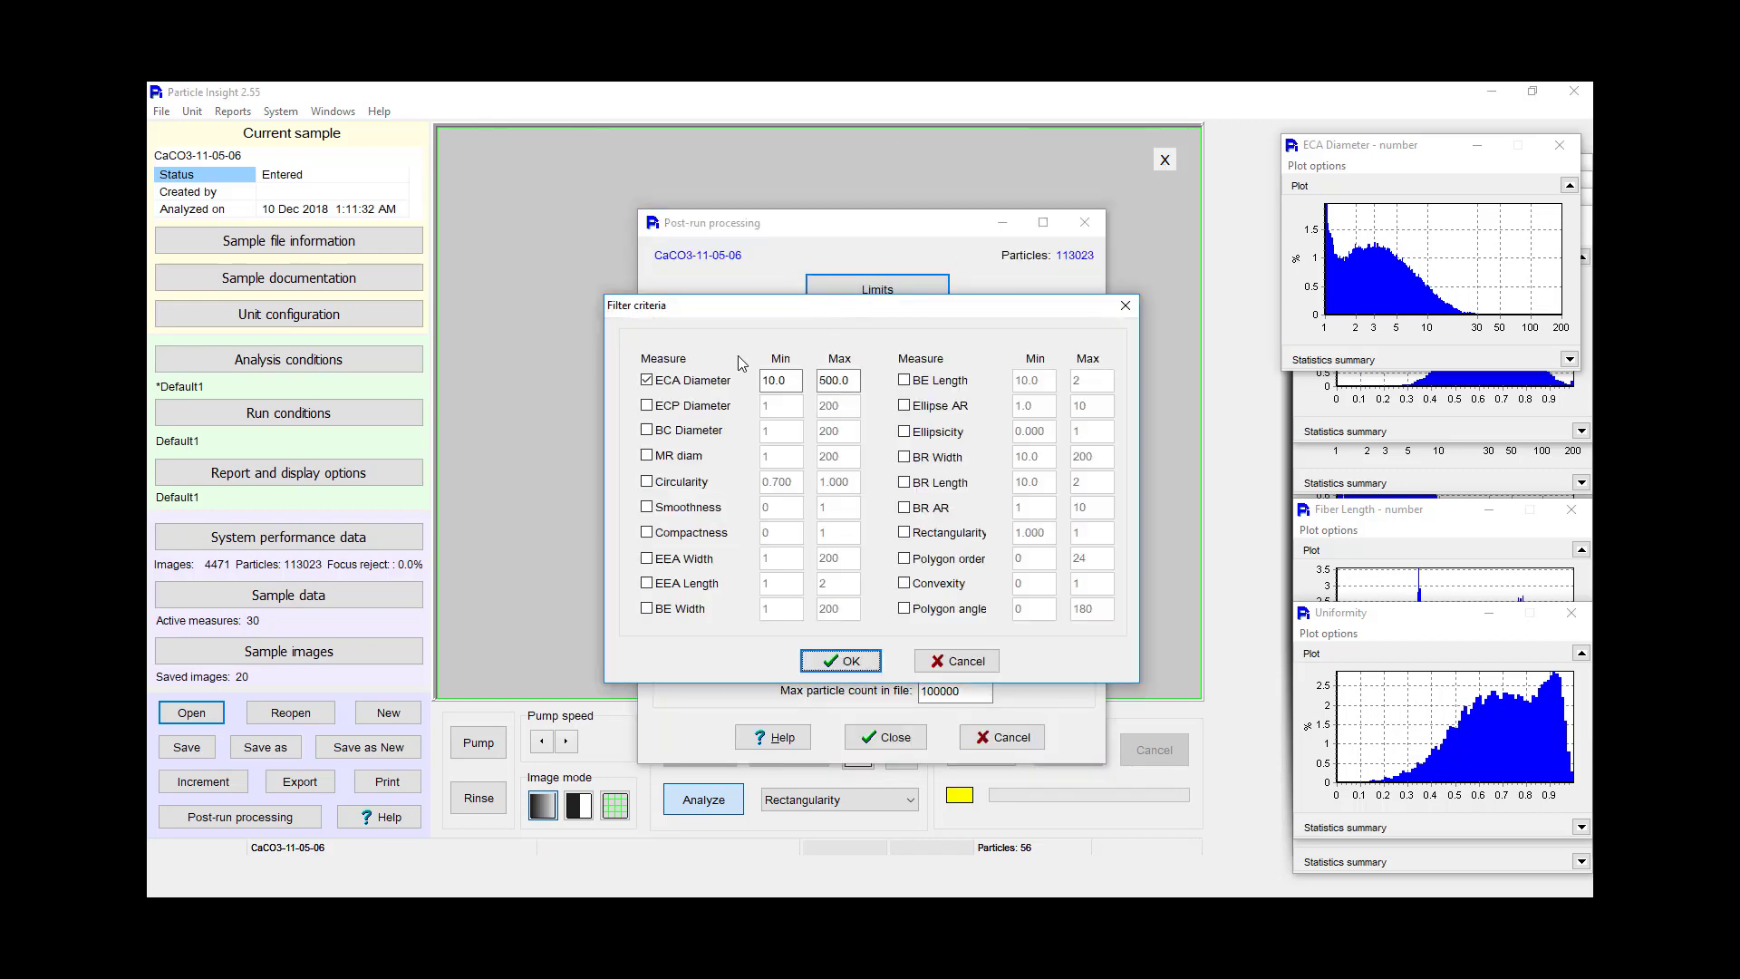
{"action": "left_click", "coordinate": [839, 661]}
{"action": "left_click", "coordinate": [750, 457]}
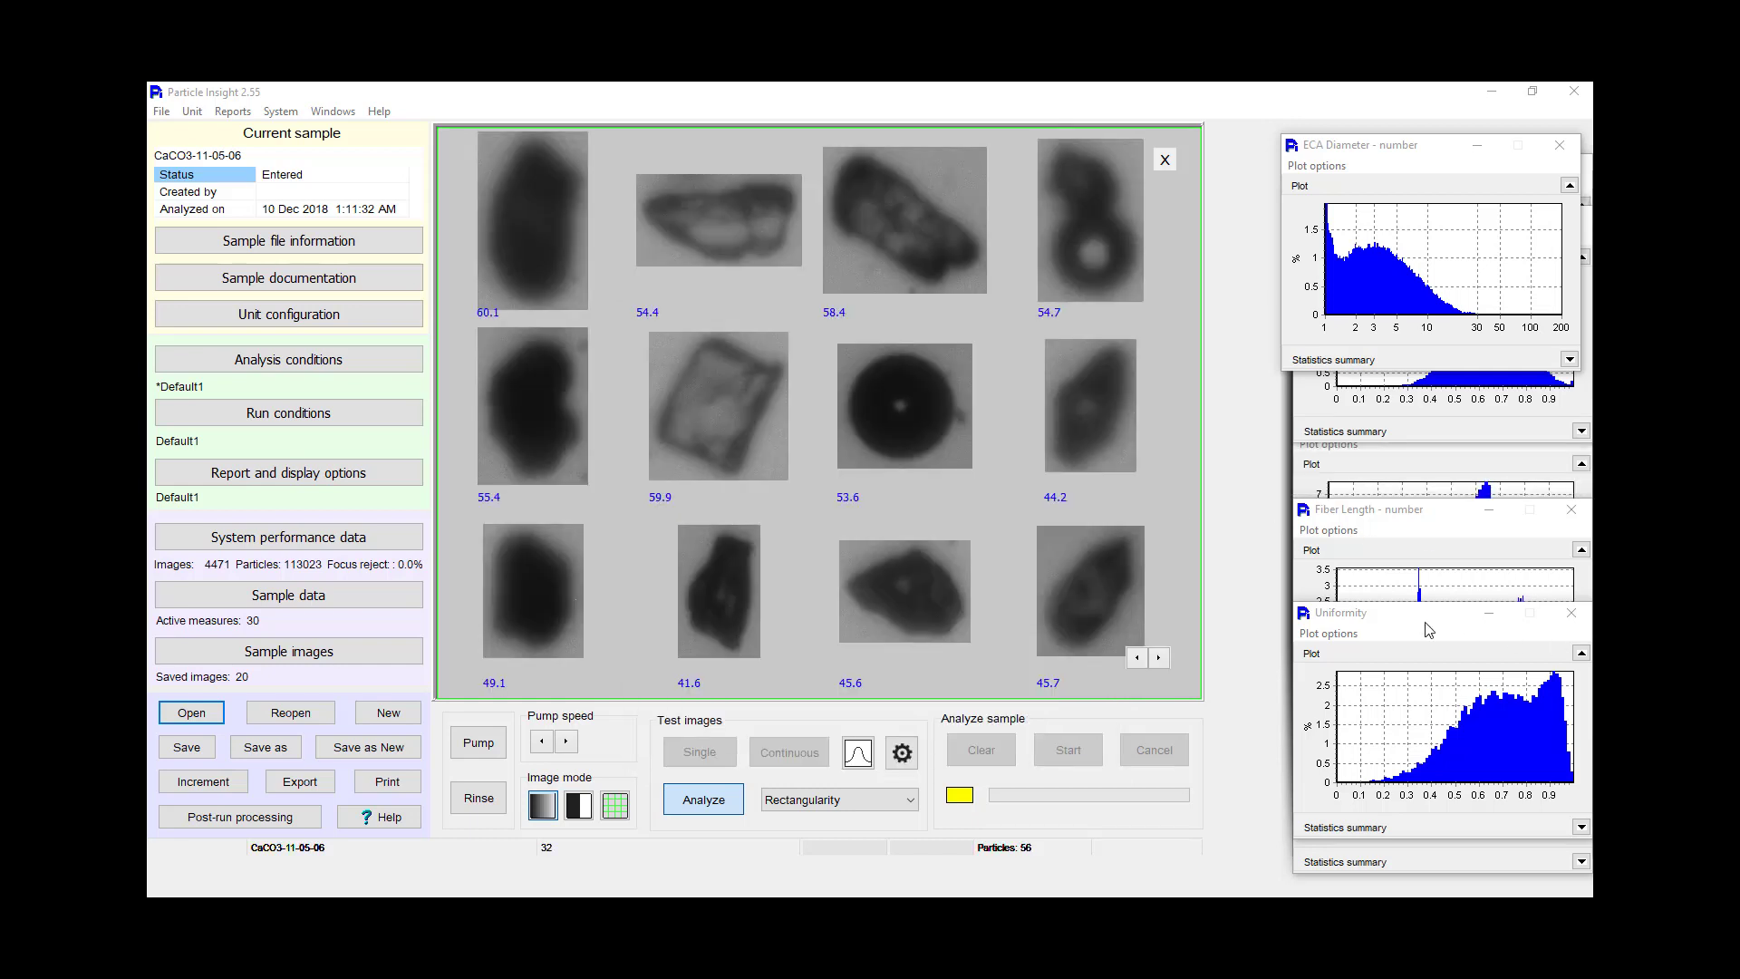
Step: Page forward fifteen times through the thumbnails to the small particles, then close the gallery
{"action": "left_click", "coordinate": [1159, 657]}
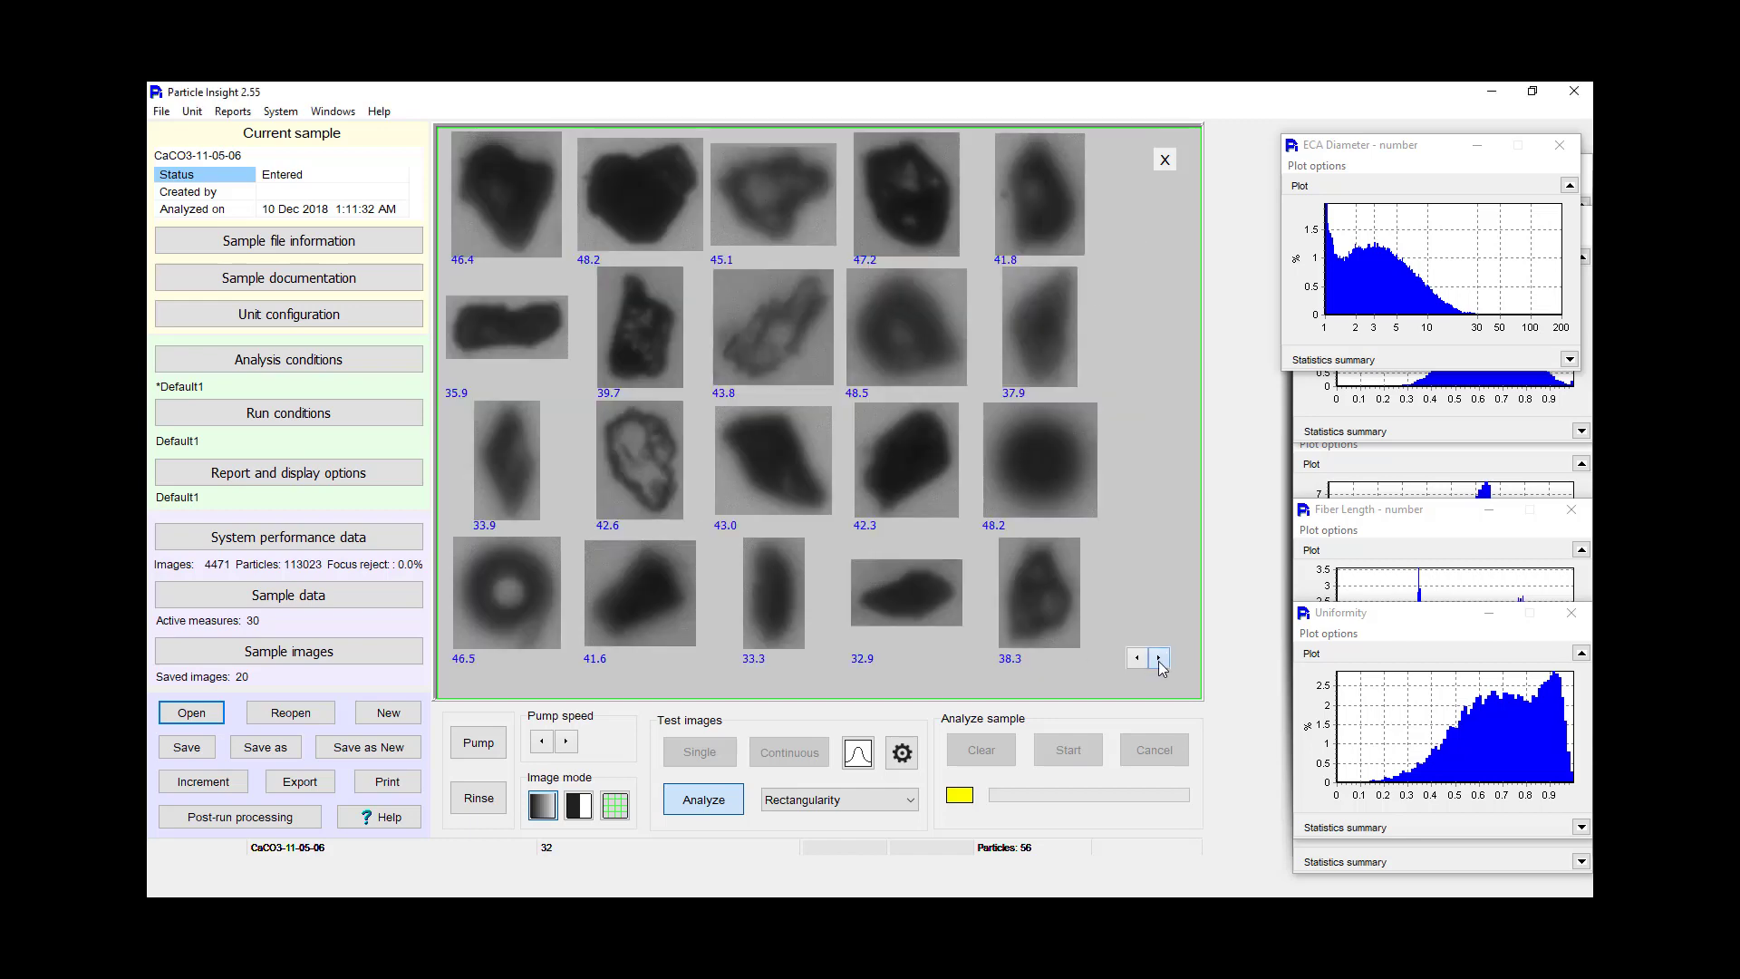
{"action": "left_click", "coordinate": [1160, 657]}
{"action": "left_click", "coordinate": [1160, 657]}
{"action": "left_click", "coordinate": [1159, 657]}
{"action": "left_click", "coordinate": [1160, 657]}
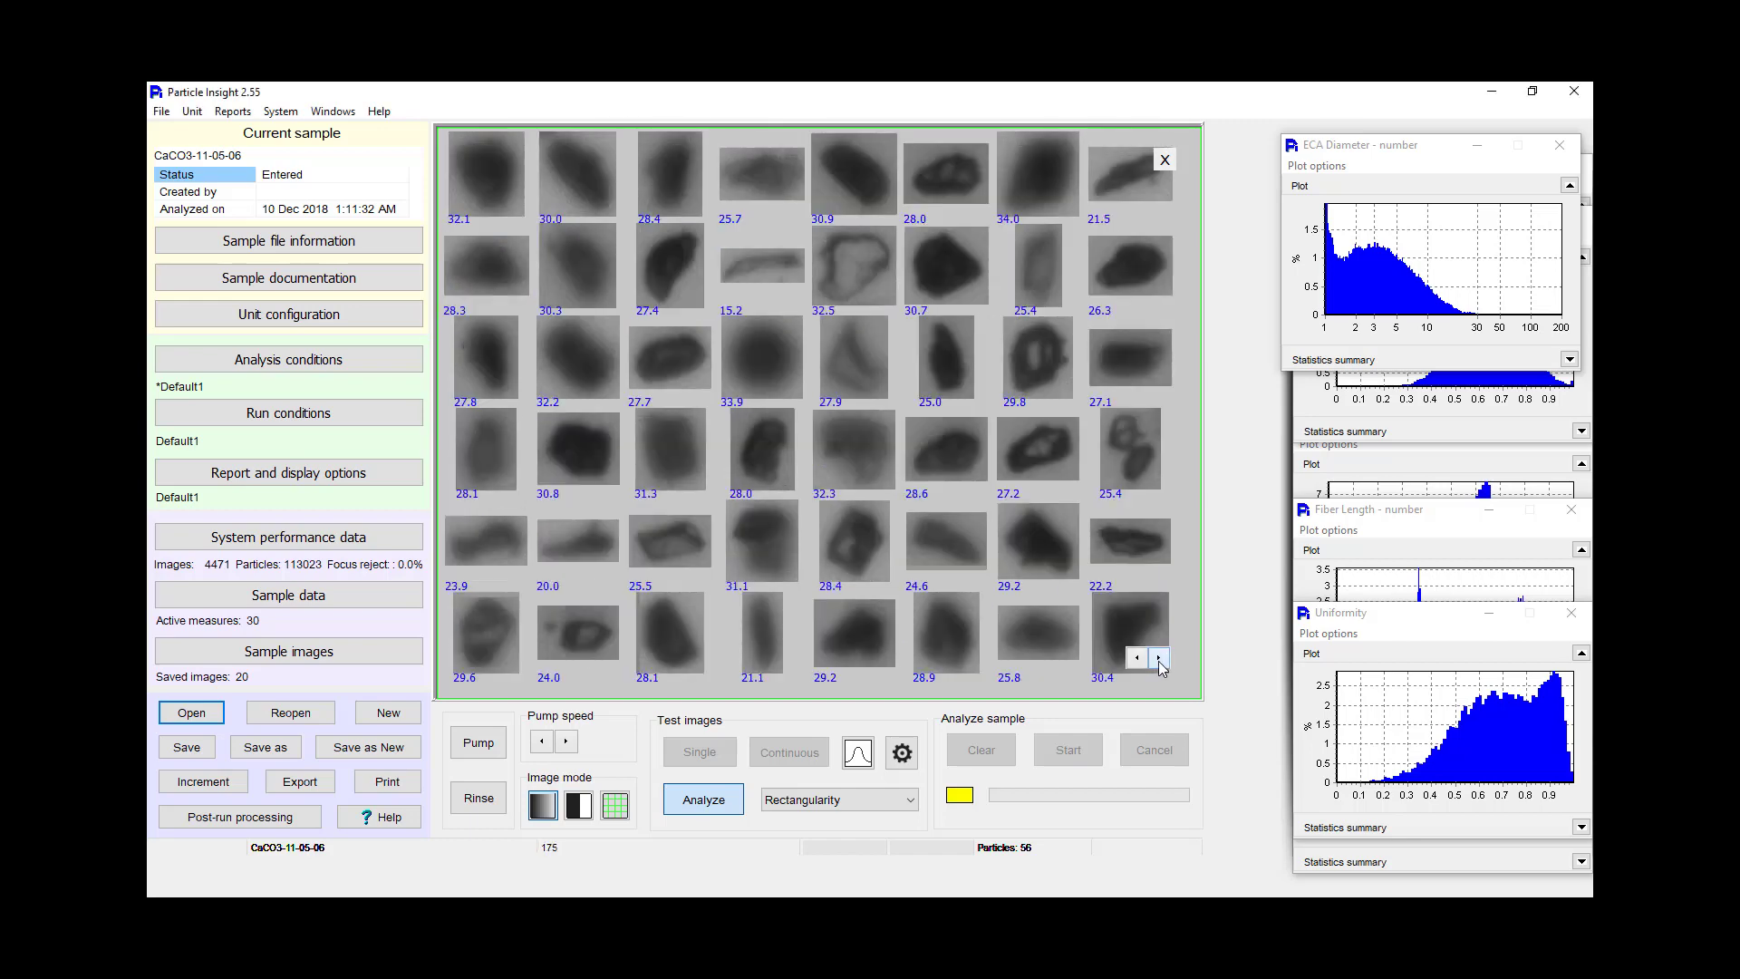
{"action": "left_click", "coordinate": [1159, 657]}
{"action": "left_click", "coordinate": [1159, 657]}
{"action": "left_click", "coordinate": [1159, 657]}
{"action": "left_click", "coordinate": [1159, 657]}
{"action": "left_click", "coordinate": [1159, 657]}
{"action": "left_click", "coordinate": [1160, 657]}
{"action": "left_click", "coordinate": [1160, 657]}
{"action": "left_click", "coordinate": [1160, 657]}
{"action": "left_click", "coordinate": [1159, 658]}
{"action": "left_click", "coordinate": [1160, 657]}
{"action": "left_click", "coordinate": [1159, 657]}
{"action": "left_click", "coordinate": [1159, 657]}
{"action": "left_click", "coordinate": [1159, 657]}
{"action": "left_click", "coordinate": [1159, 657]}
{"action": "left_click", "coordinate": [1159, 657]}
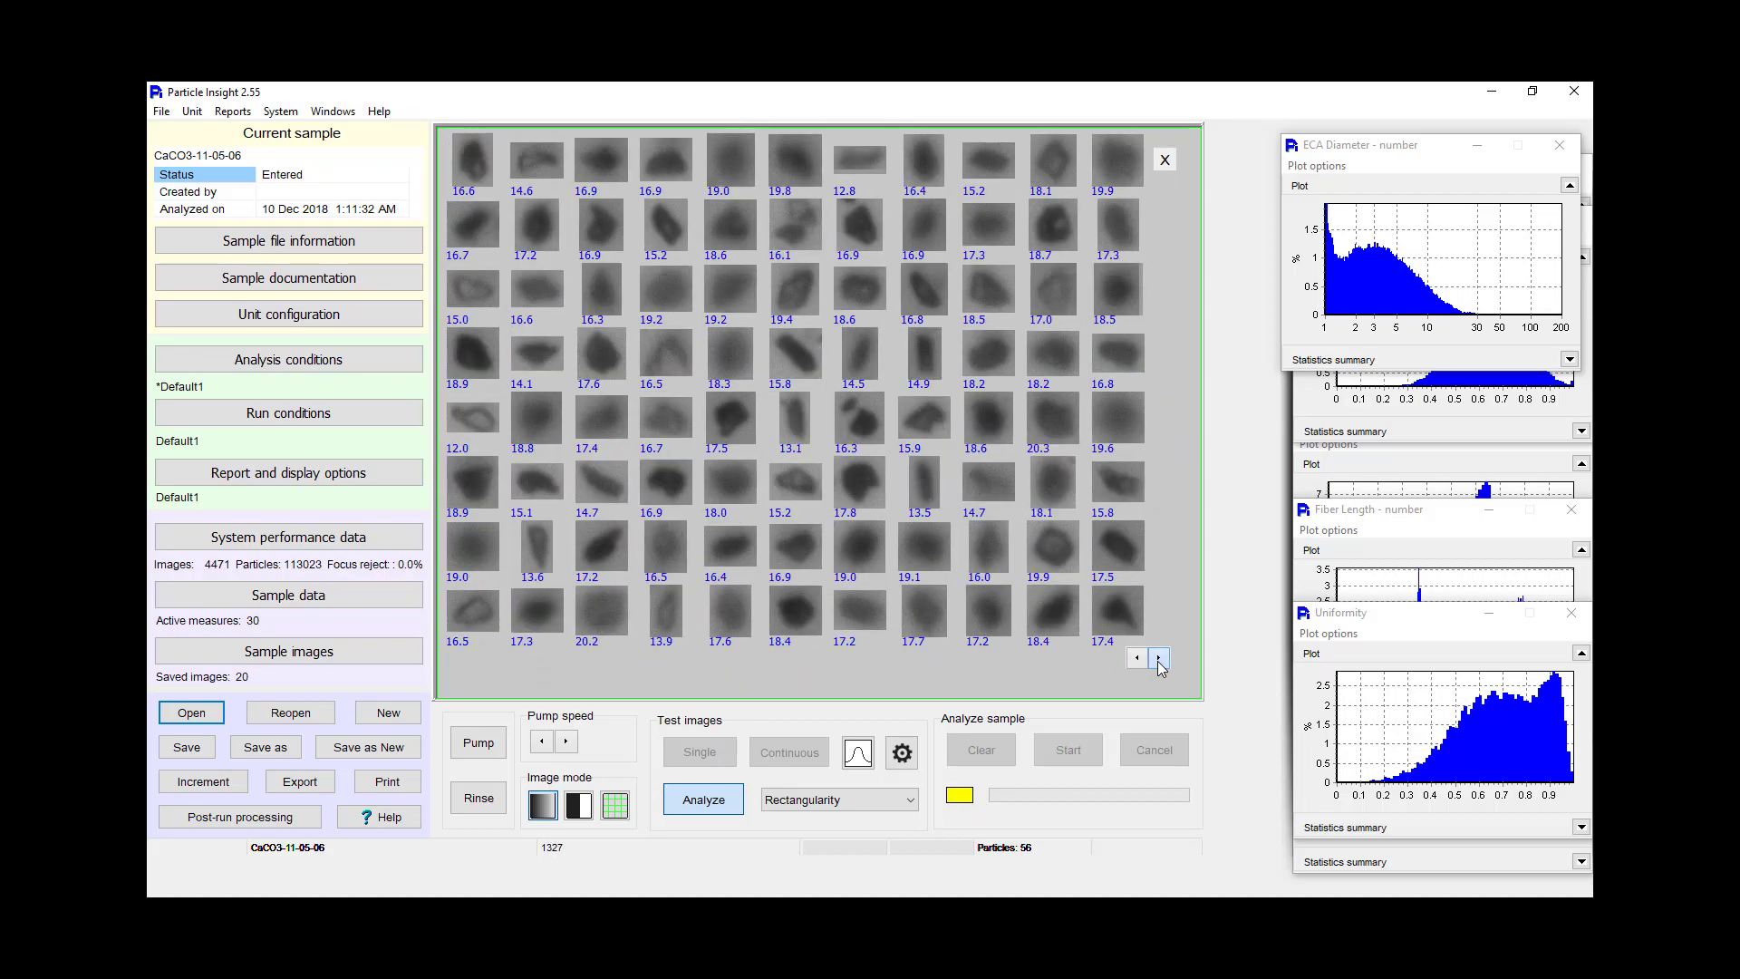
{"action": "left_click", "coordinate": [1165, 163]}
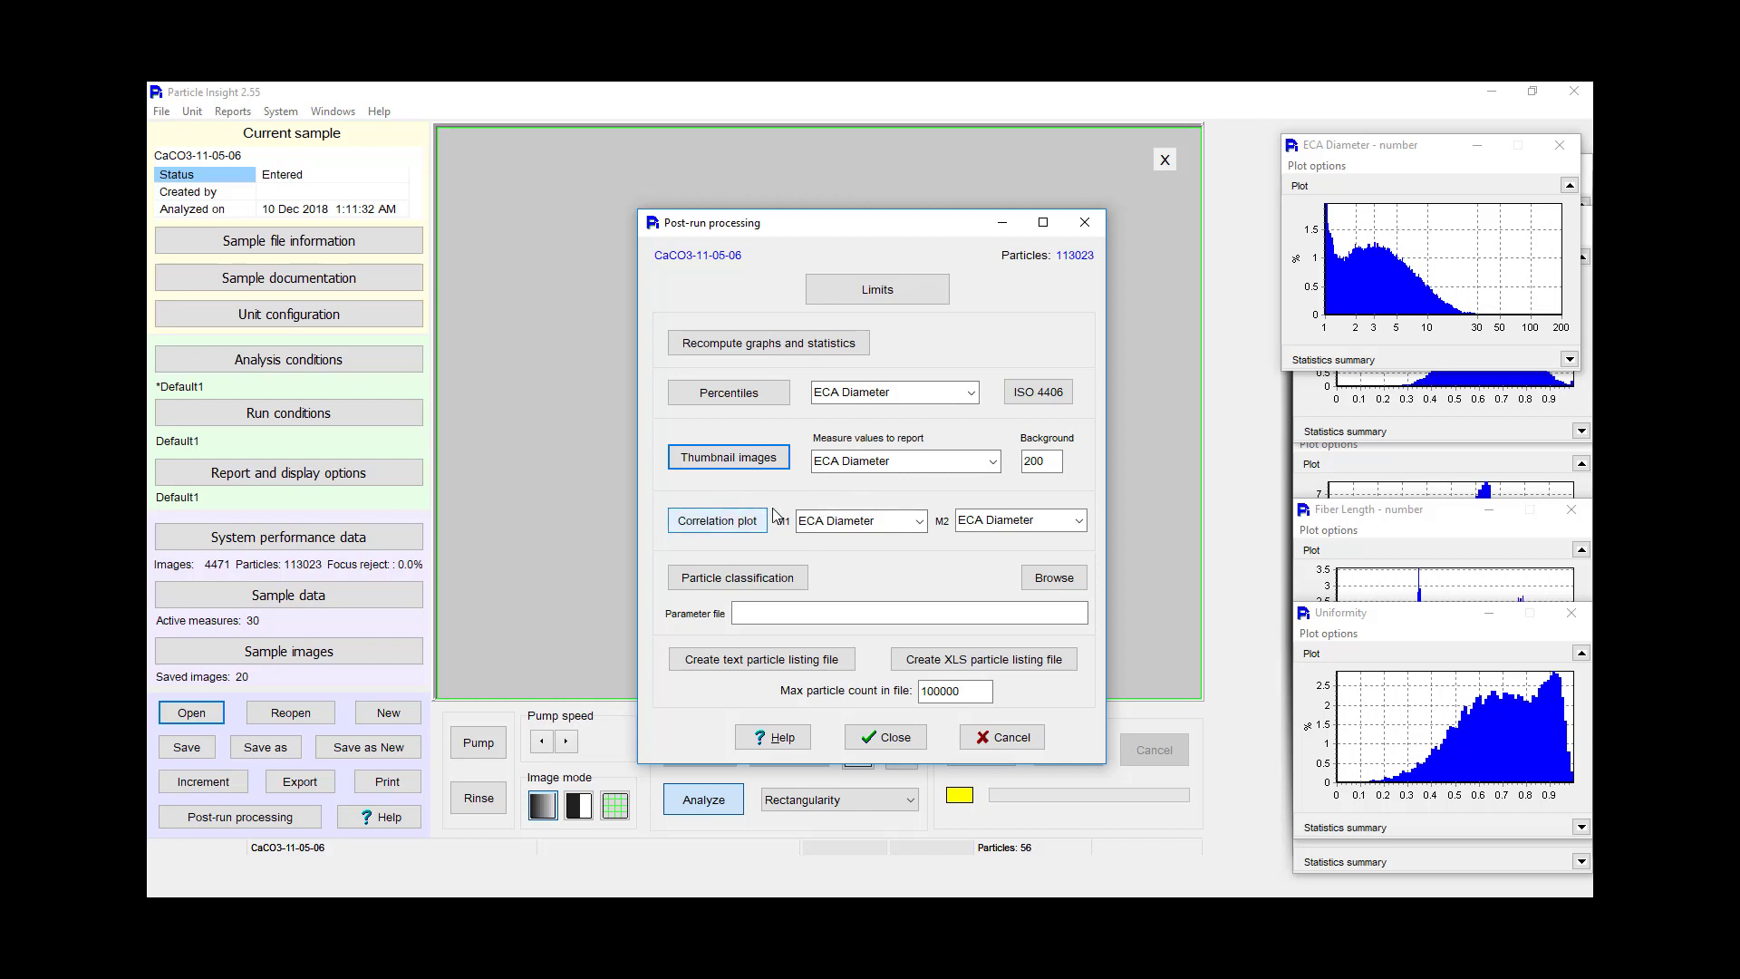
Step: Plot ECA Diameter against Circularity as a correlation plot, dismiss it, and close post-run processing
{"action": "left_click", "coordinate": [1080, 523]}
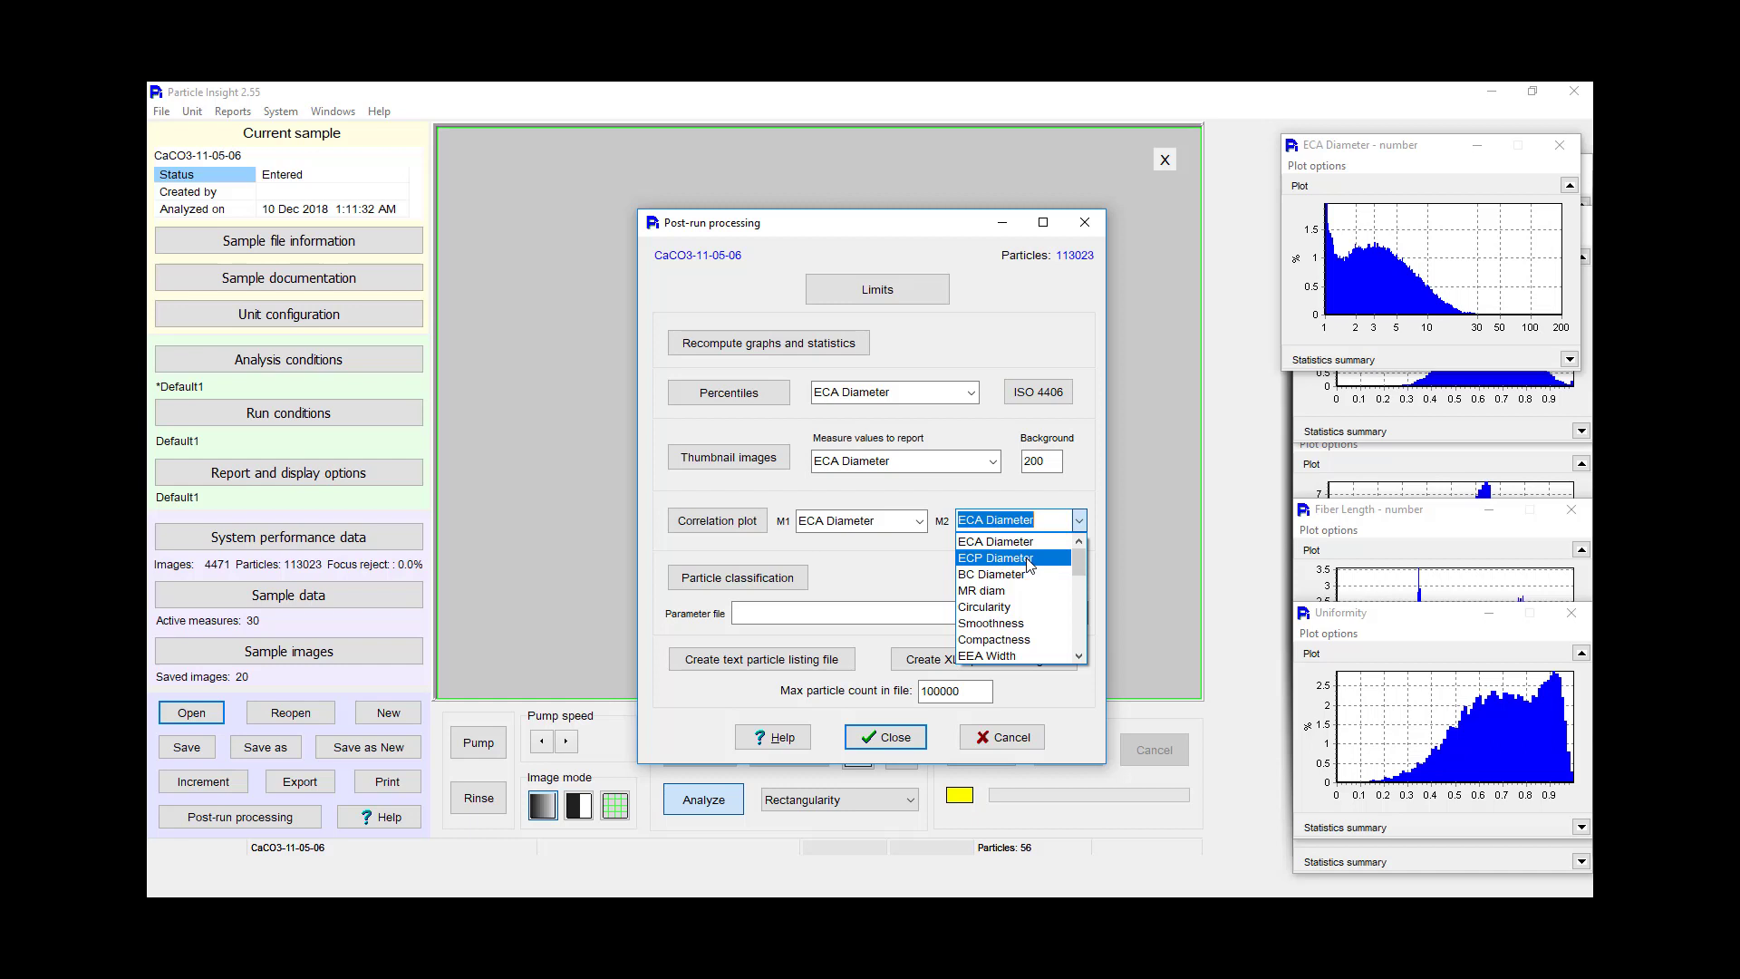
{"action": "left_click", "coordinate": [1012, 613]}
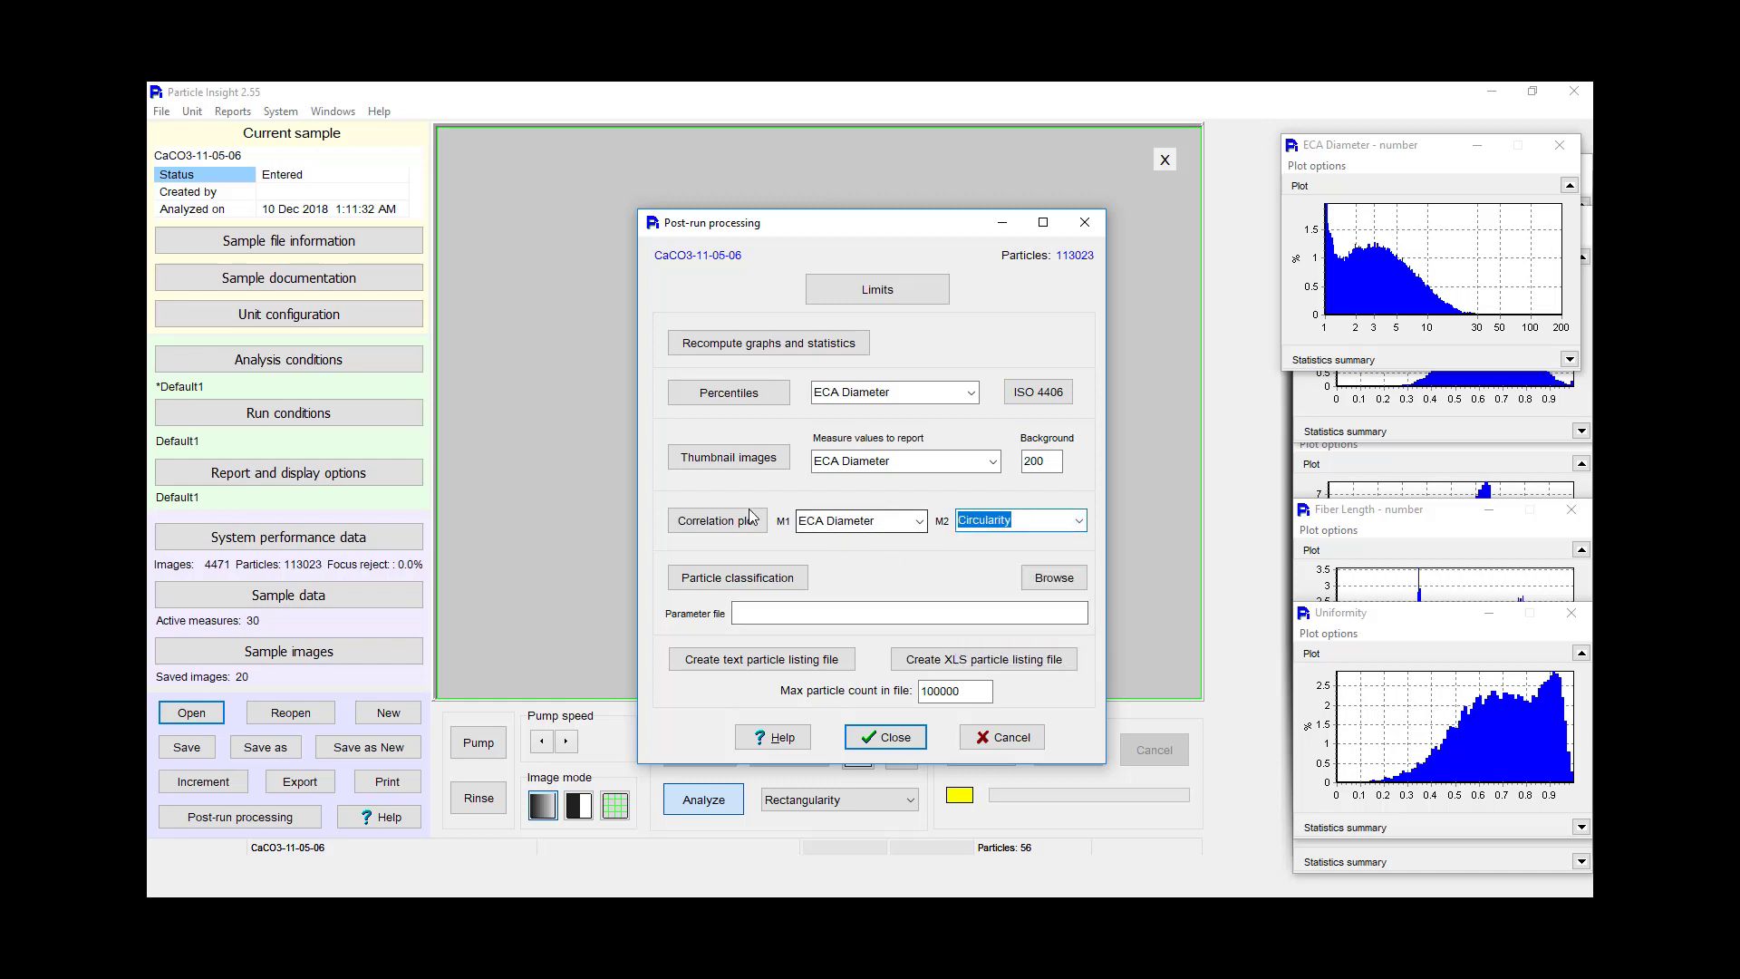
{"action": "left_click", "coordinate": [719, 524]}
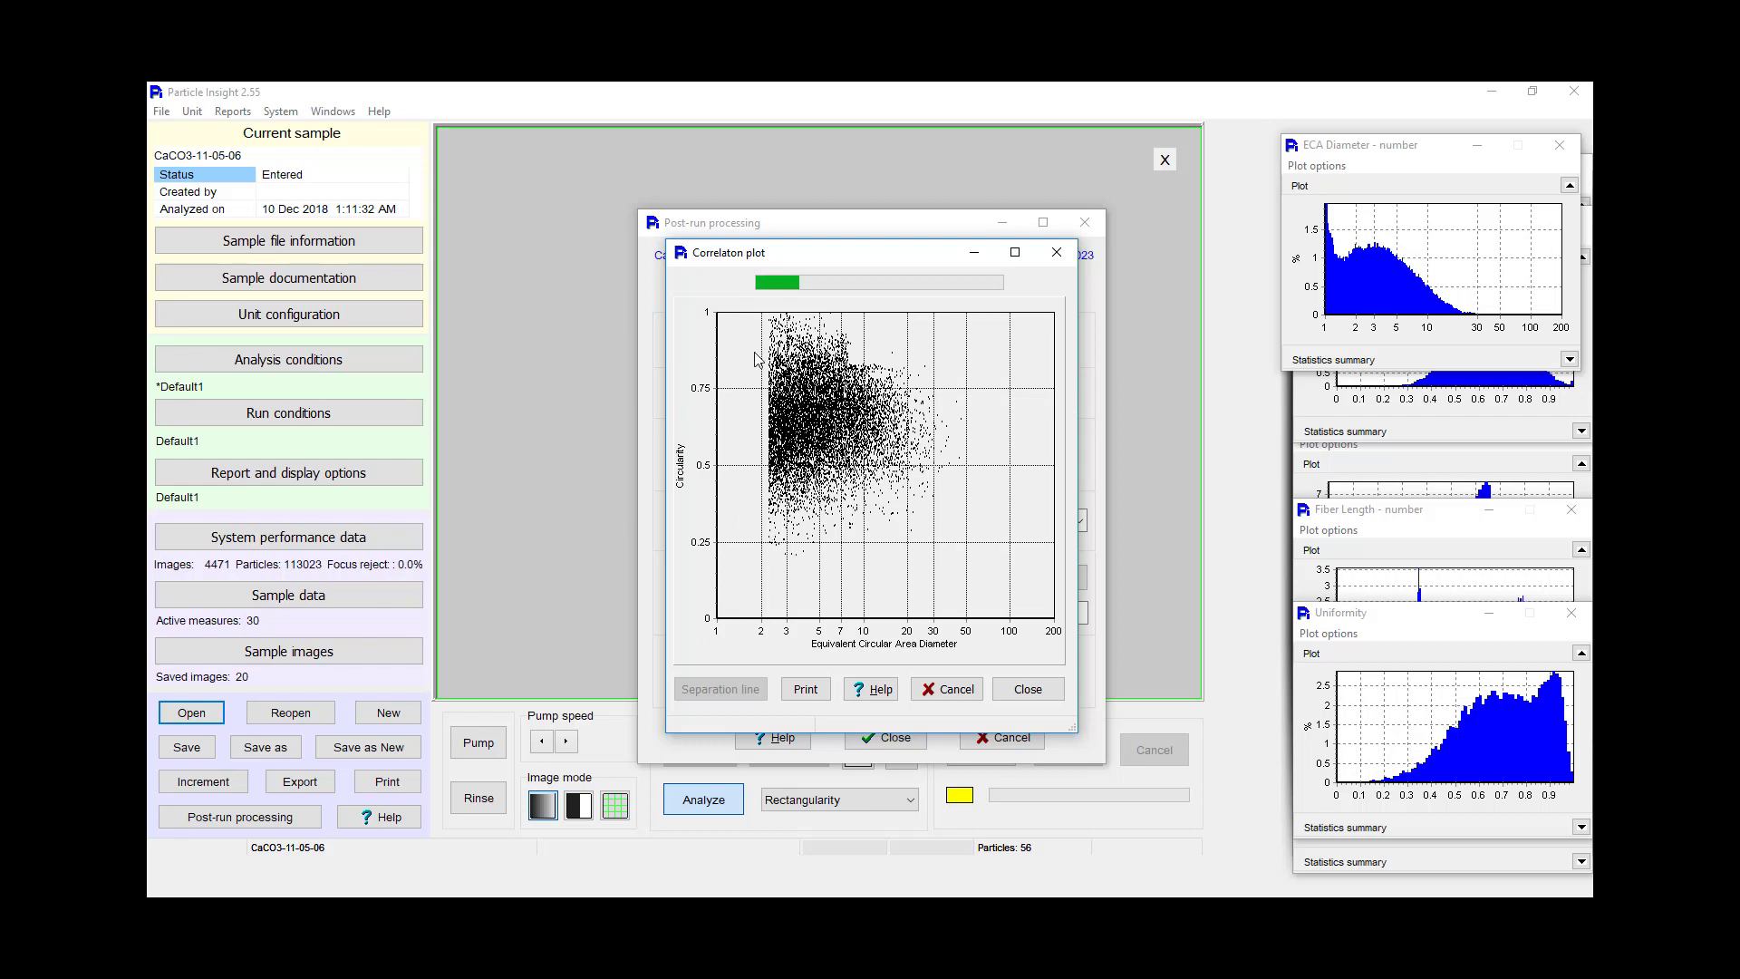
{"action": "left_click", "coordinate": [944, 689]}
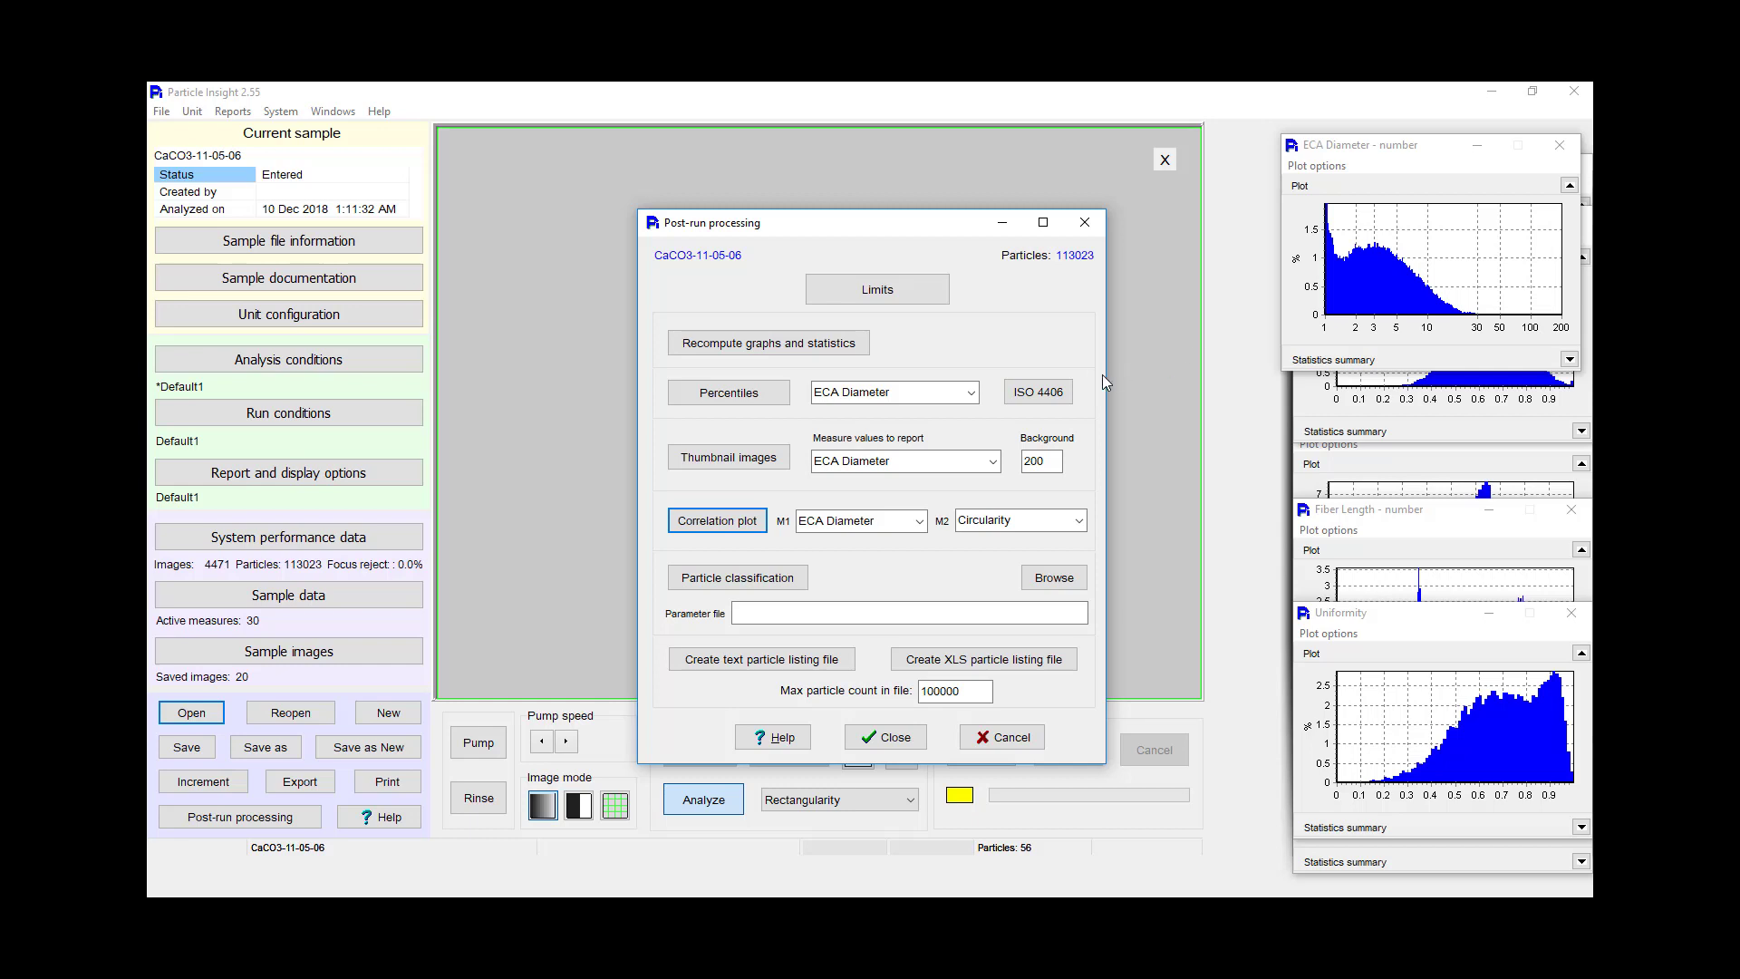
{"action": "left_click", "coordinate": [902, 738]}
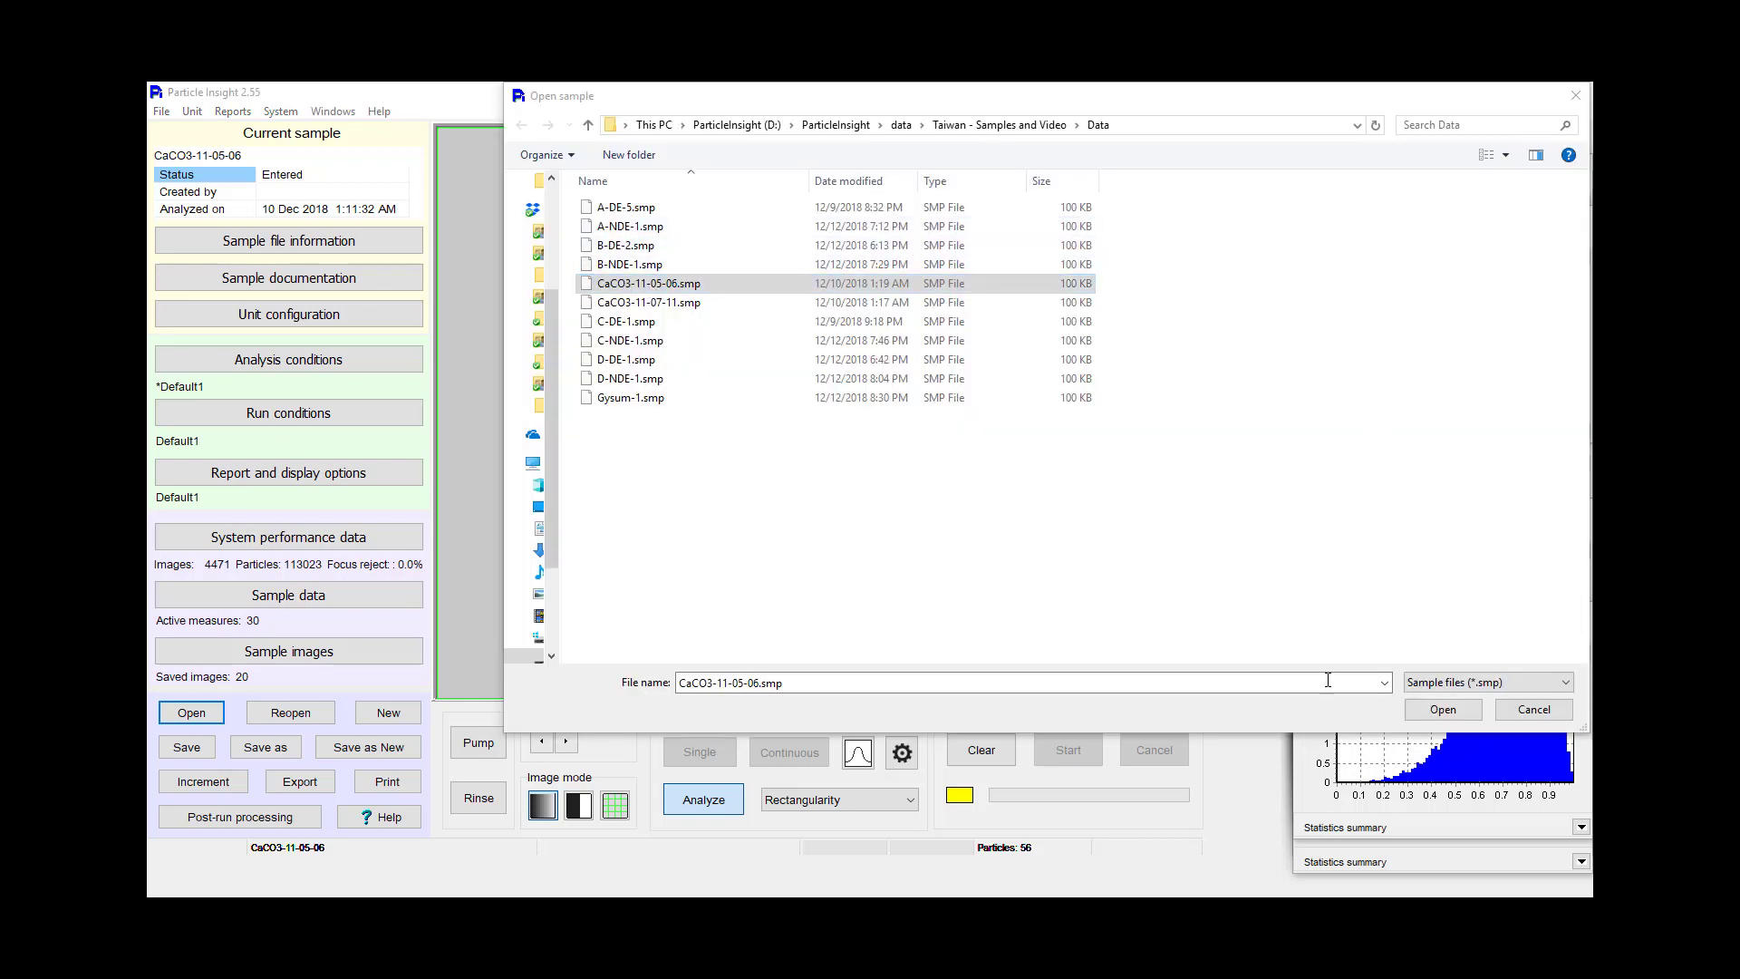
Step: Start a Multiple run summary report with runs CaCO3-11-05-06 and CaCO3-11-07-11
{"action": "left_click", "coordinate": [1541, 716]}
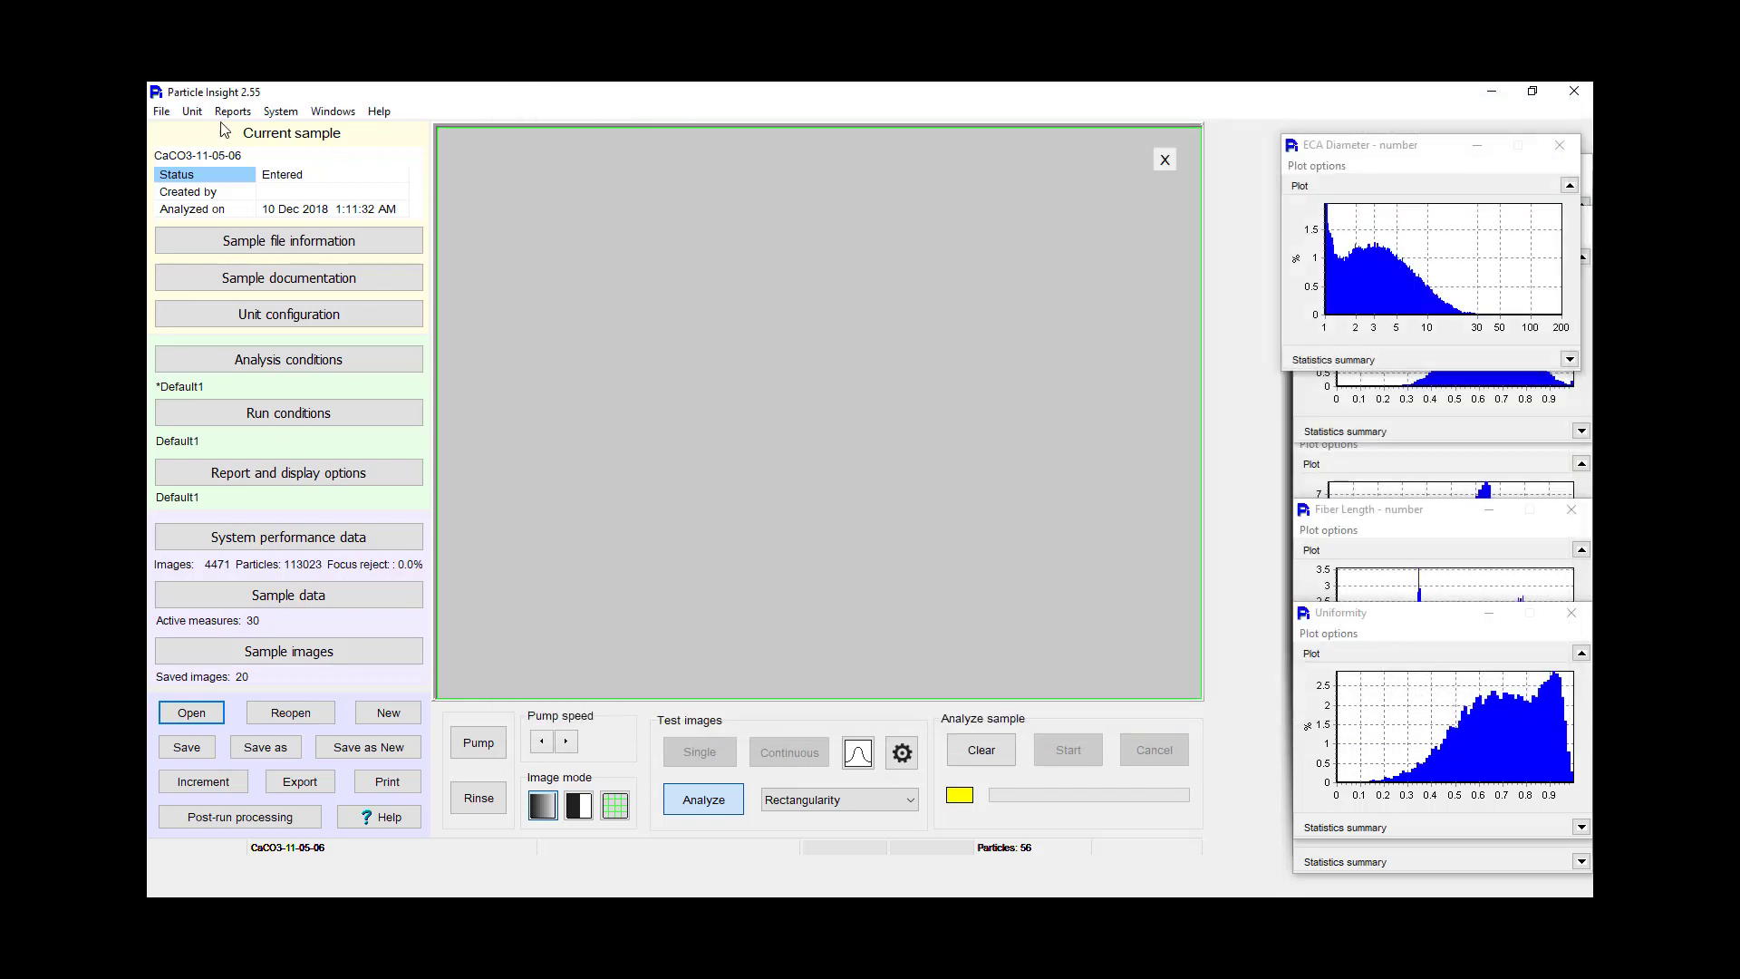
{"action": "left_click", "coordinate": [192, 112]}
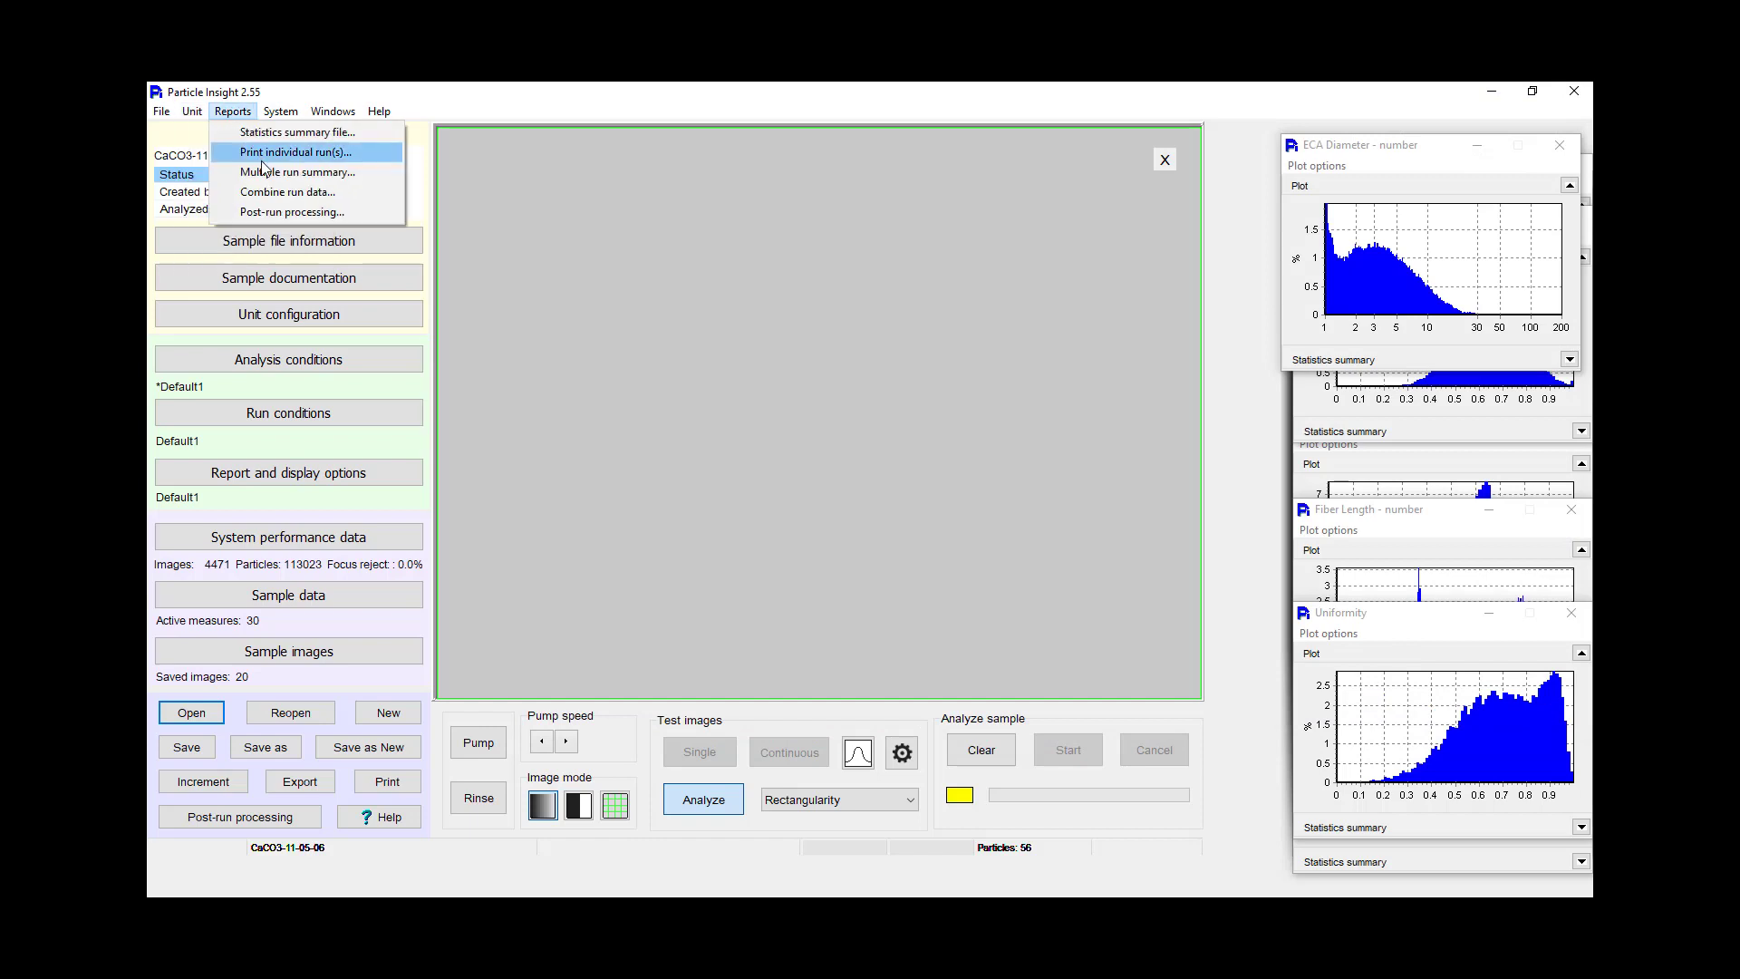
{"action": "left_click", "coordinate": [265, 172]}
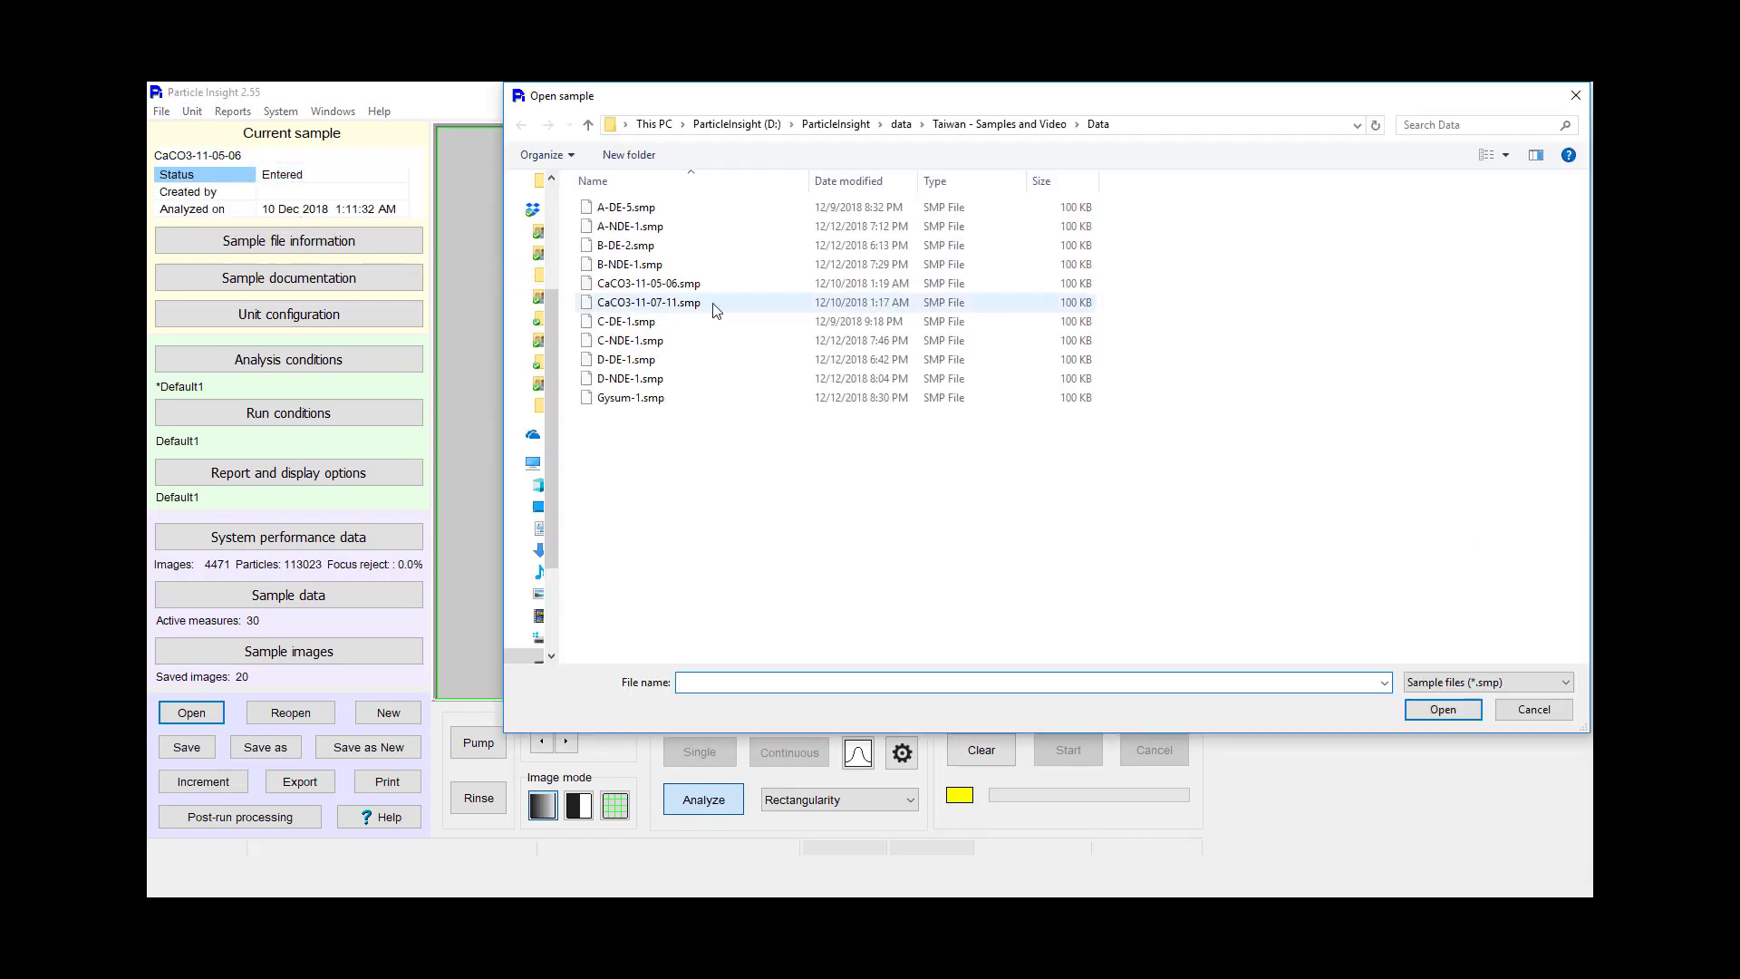
{"action": "left_click", "coordinate": [698, 285]}
{"action": "left_click", "coordinate": [694, 302], "text": "ctrl"}
{"action": "left_click", "coordinate": [1420, 712]}
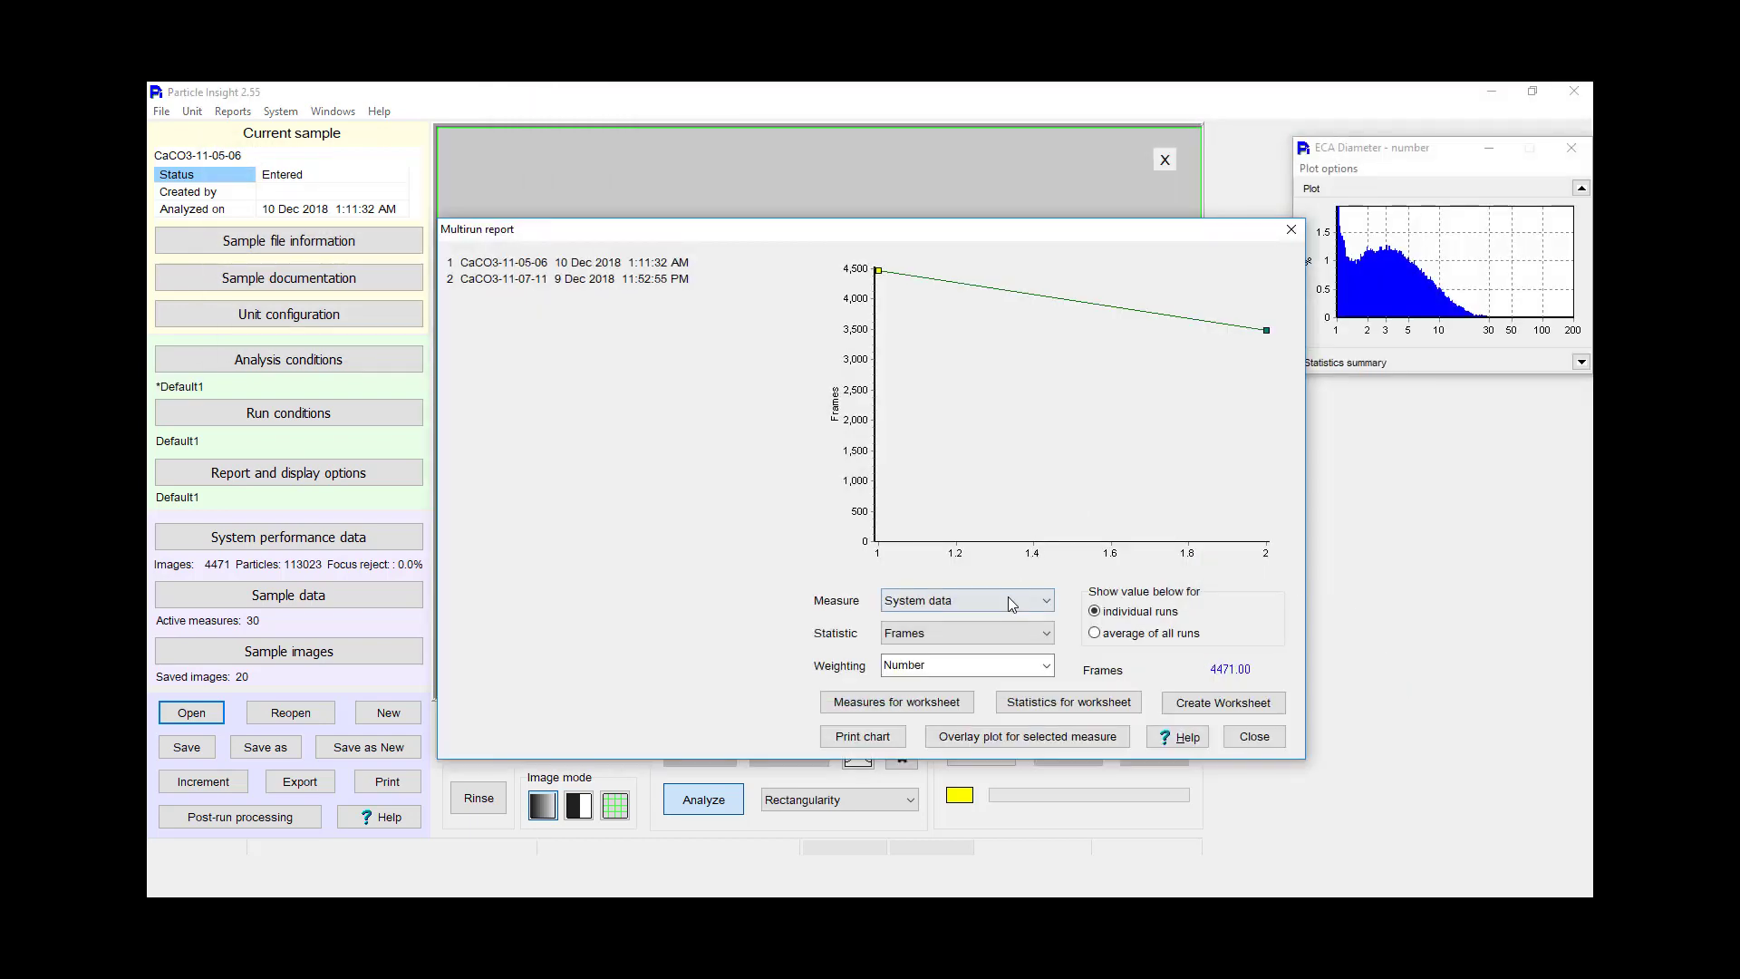
Step: Chart the mean ECA Diameter and overlay both runs' ECA Diameter distributions
{"action": "left_click", "coordinate": [1008, 598]}
{"action": "left_click", "coordinate": [968, 638]}
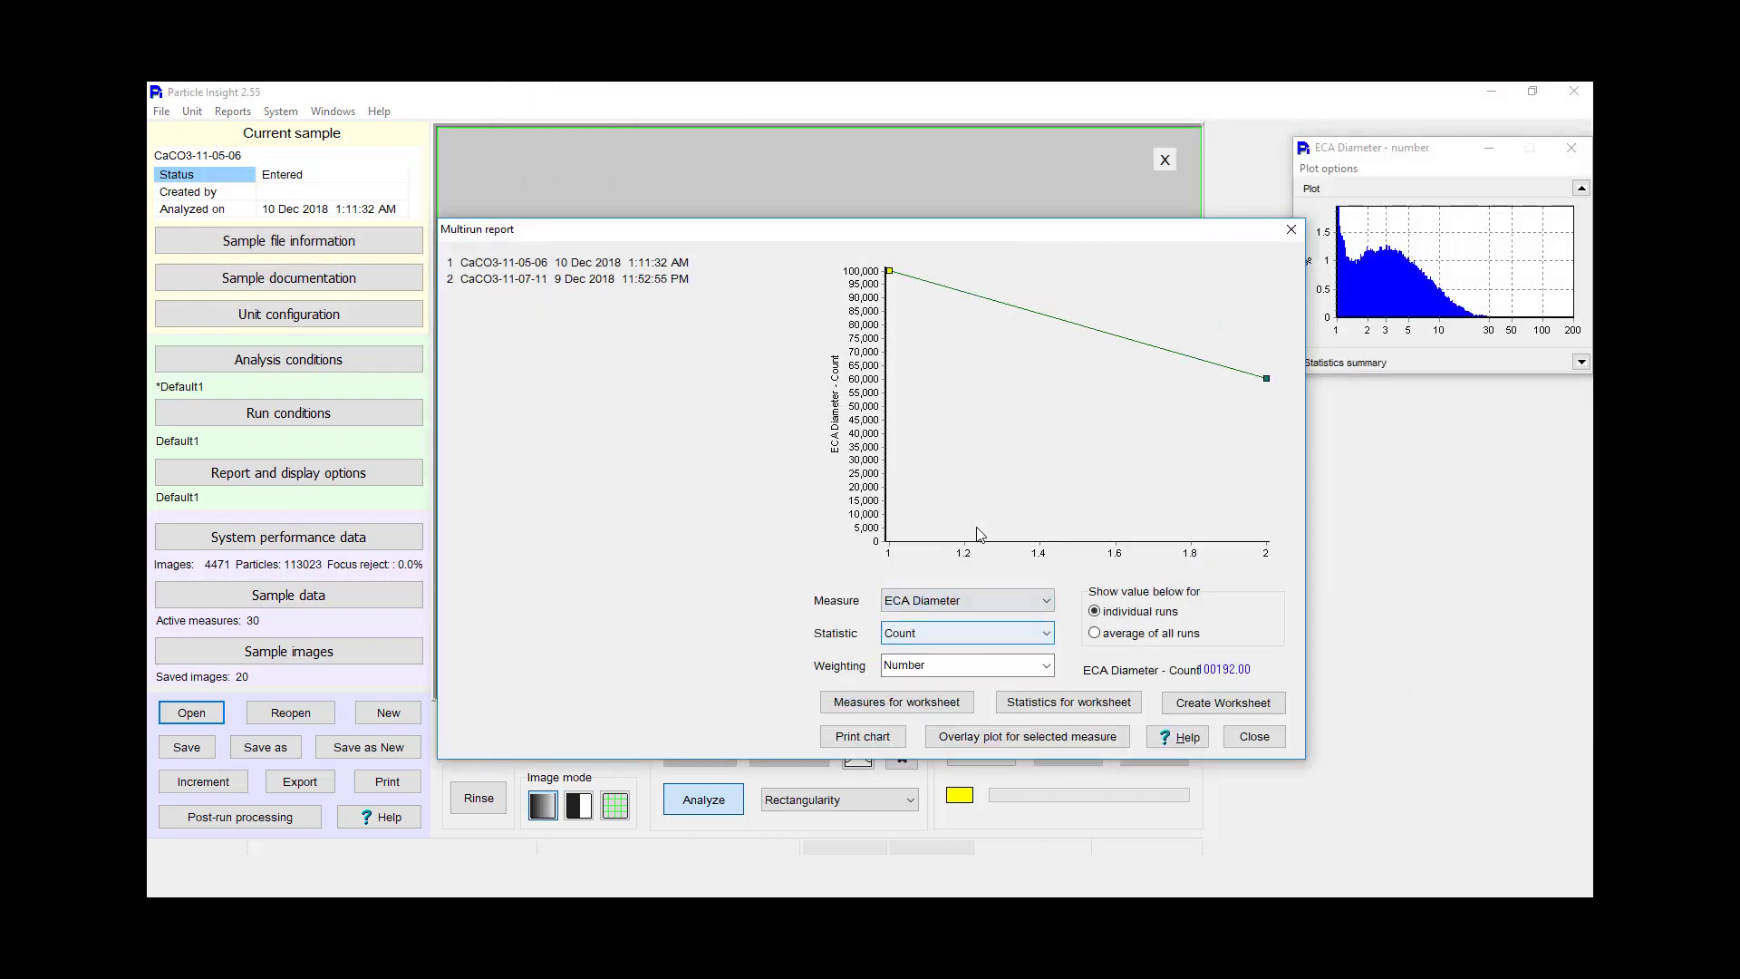
{"action": "left_click", "coordinate": [968, 635]}
{"action": "left_click", "coordinate": [952, 671]}
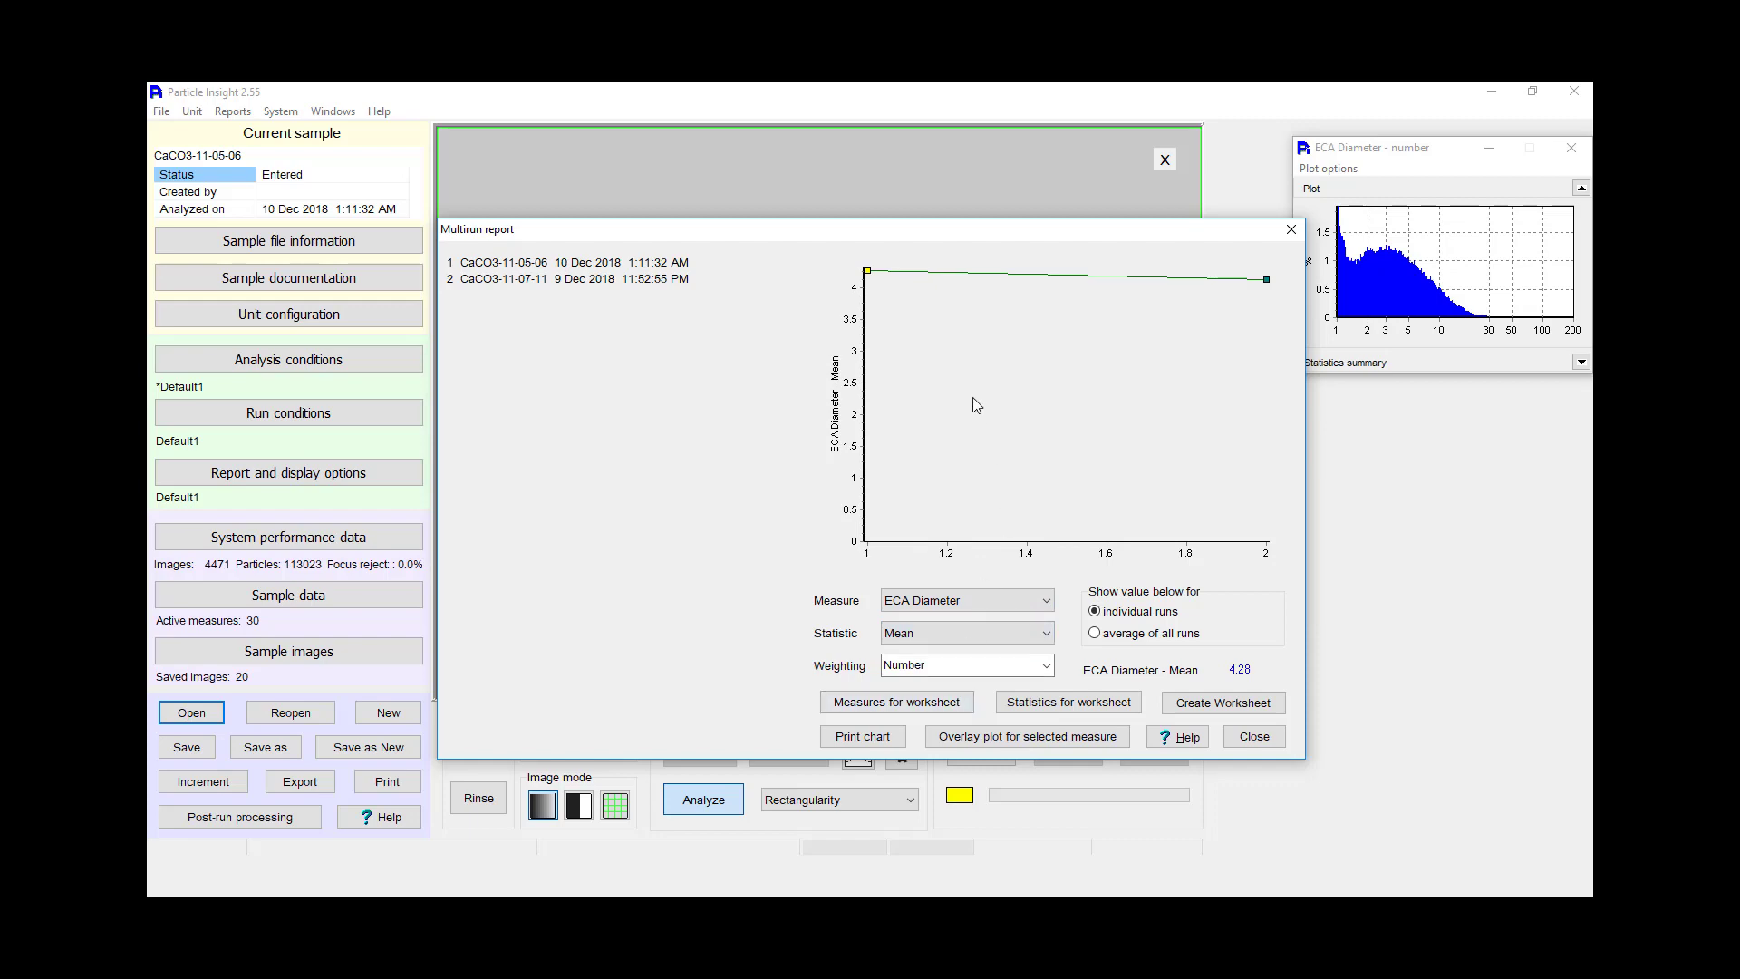
{"action": "left_click", "coordinate": [998, 736]}
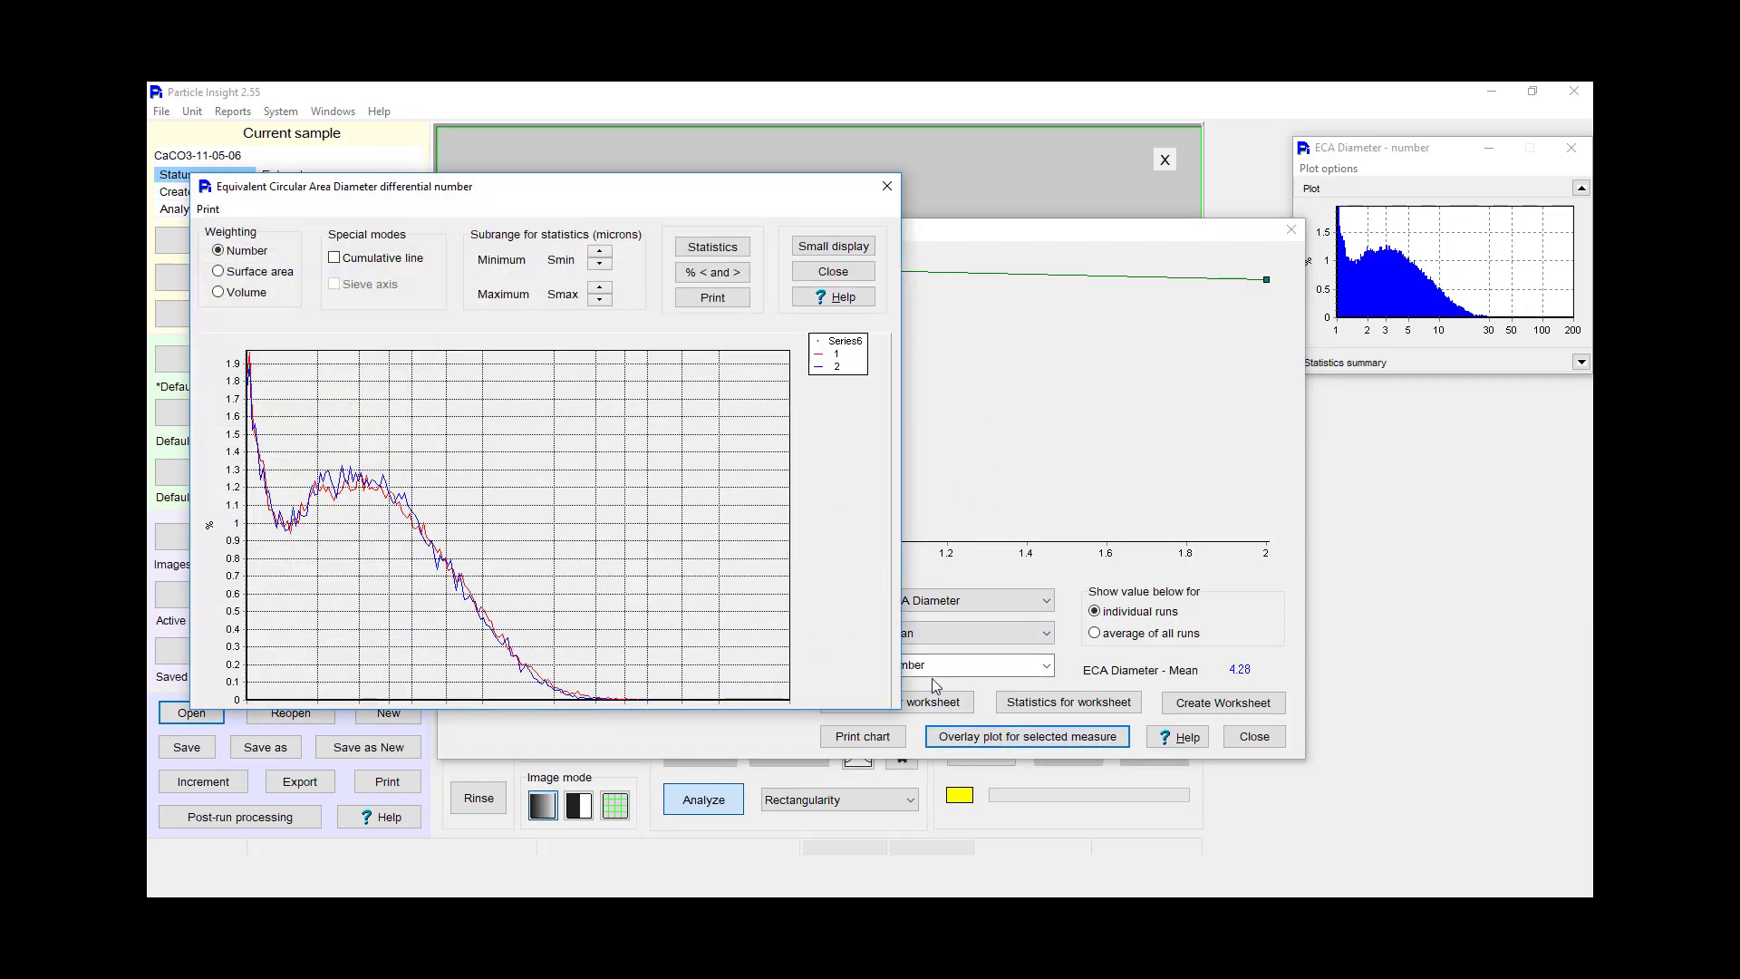
{"action": "left_click", "coordinate": [835, 272]}
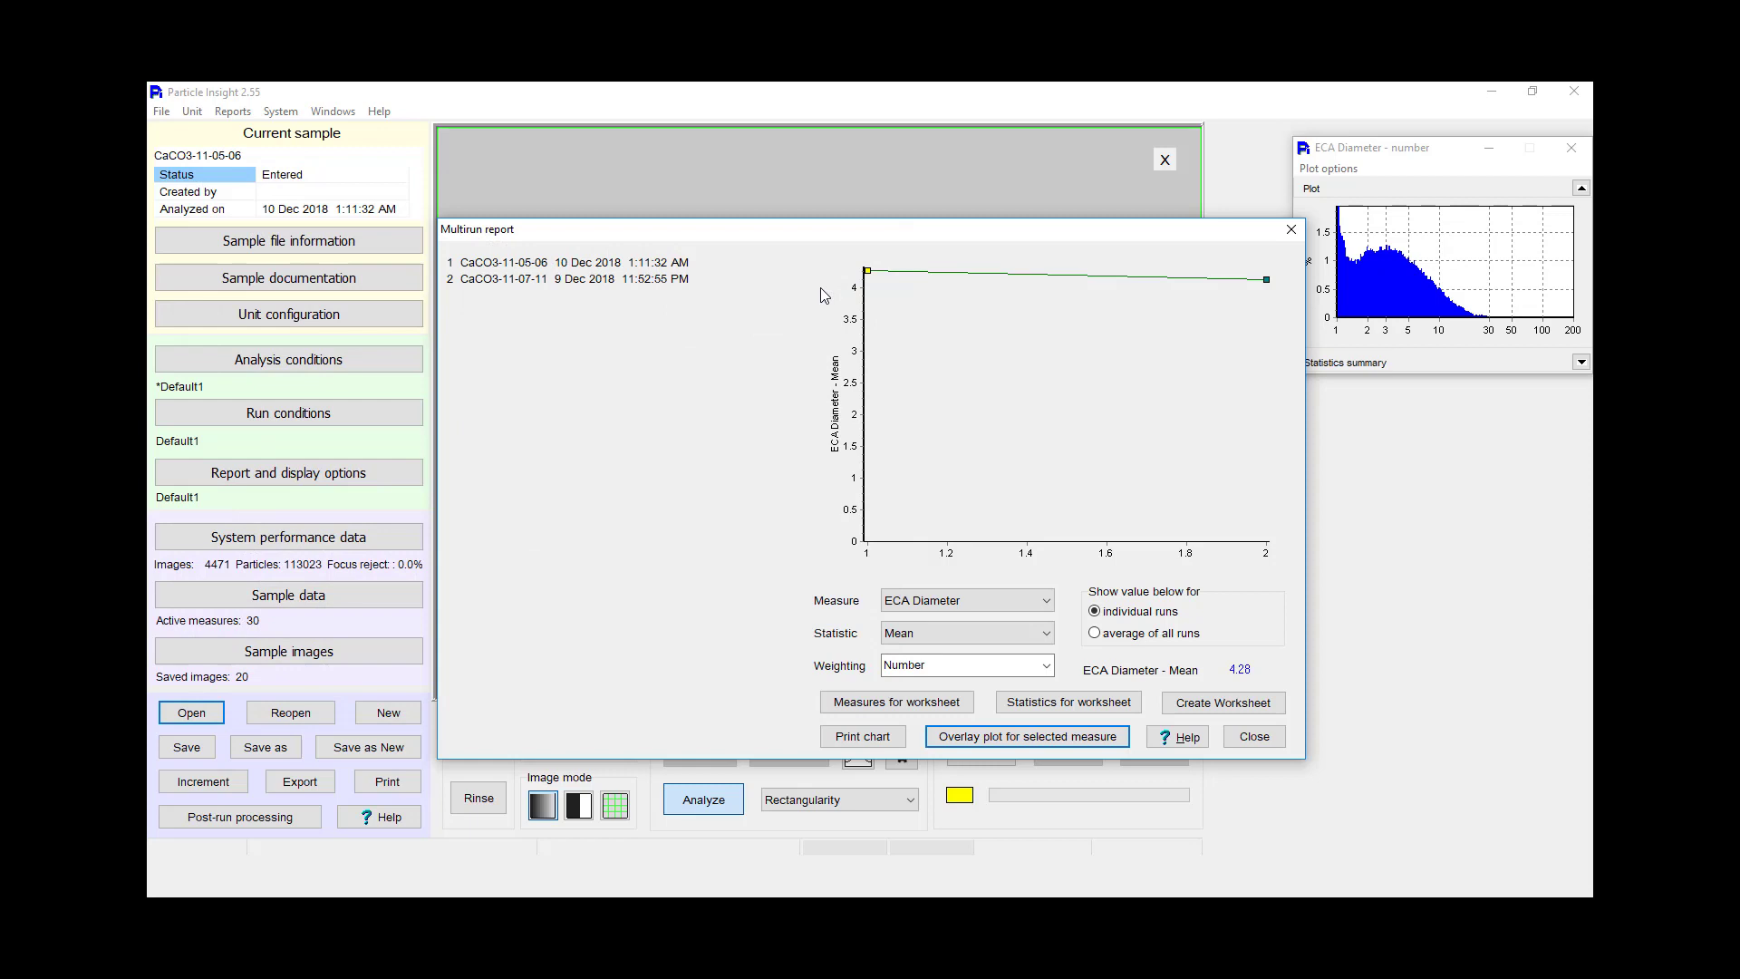
Step: Overlay both runs' Circularity distributions, enlarging the chart to reveal its x-axis
{"action": "left_click", "coordinate": [1026, 635]}
{"action": "left_click", "coordinate": [1034, 633]}
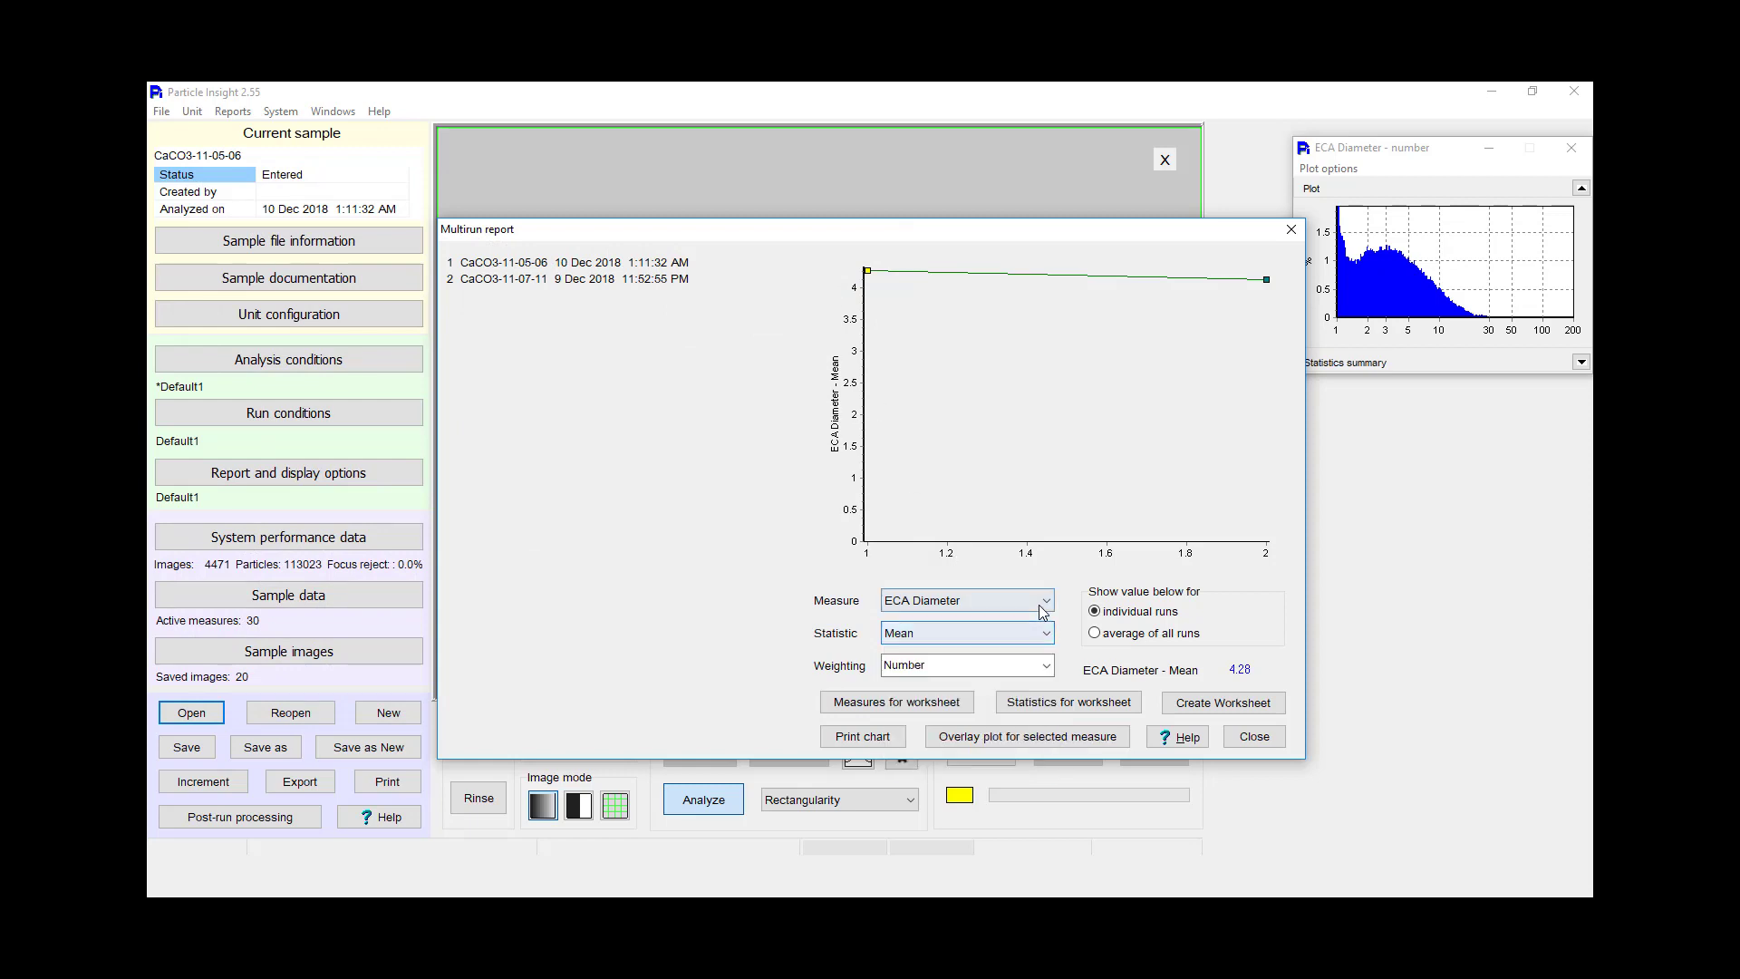
{"action": "left_click", "coordinate": [1042, 612]}
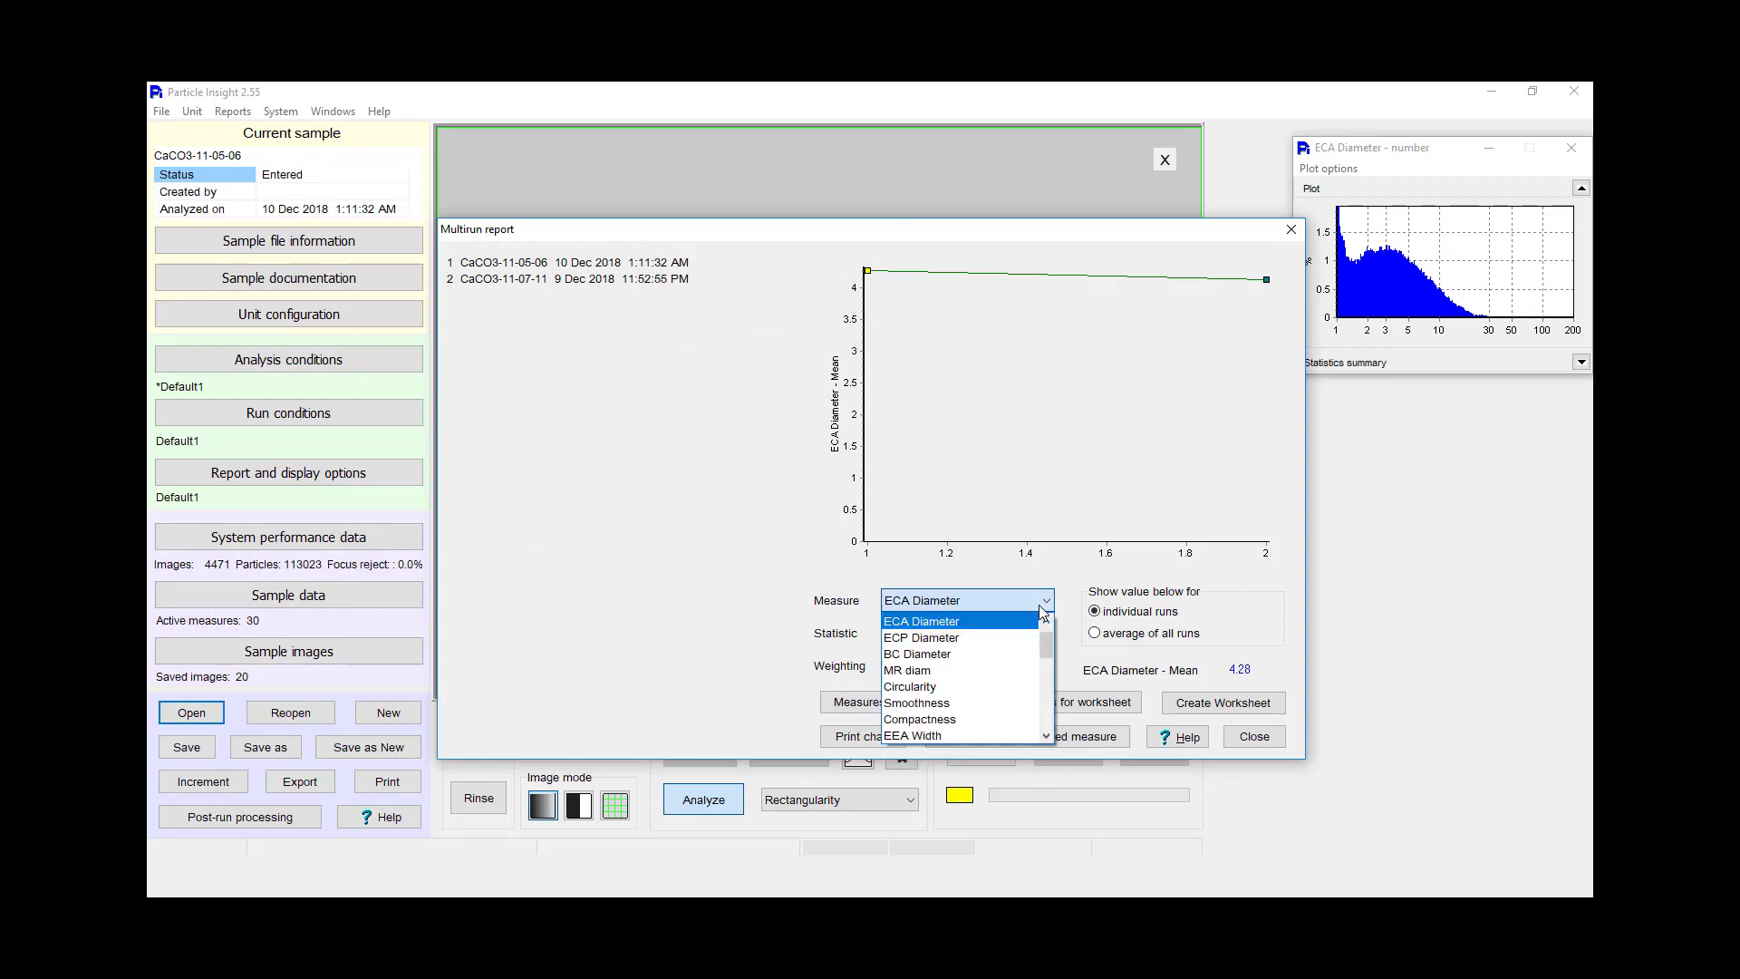
{"action": "left_click", "coordinate": [1019, 686]}
{"action": "left_click", "coordinate": [1022, 739]}
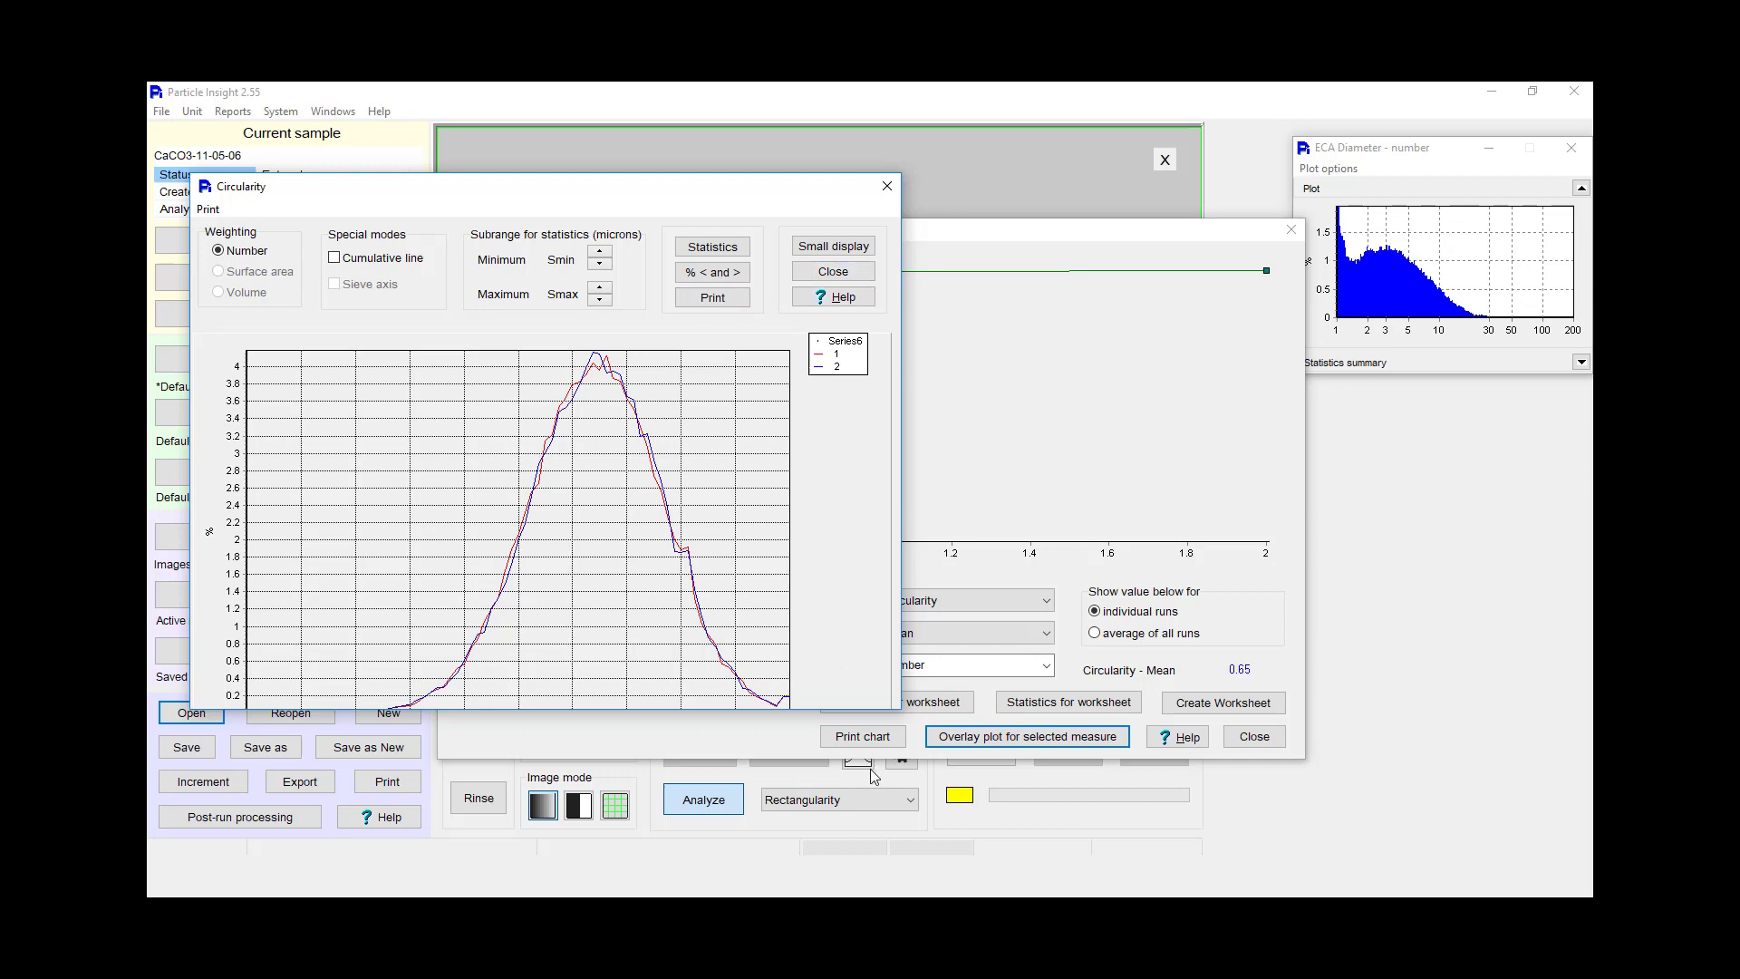
{"action": "left_click_drag", "start_coordinate": [841, 713], "coordinate": [842, 776]}
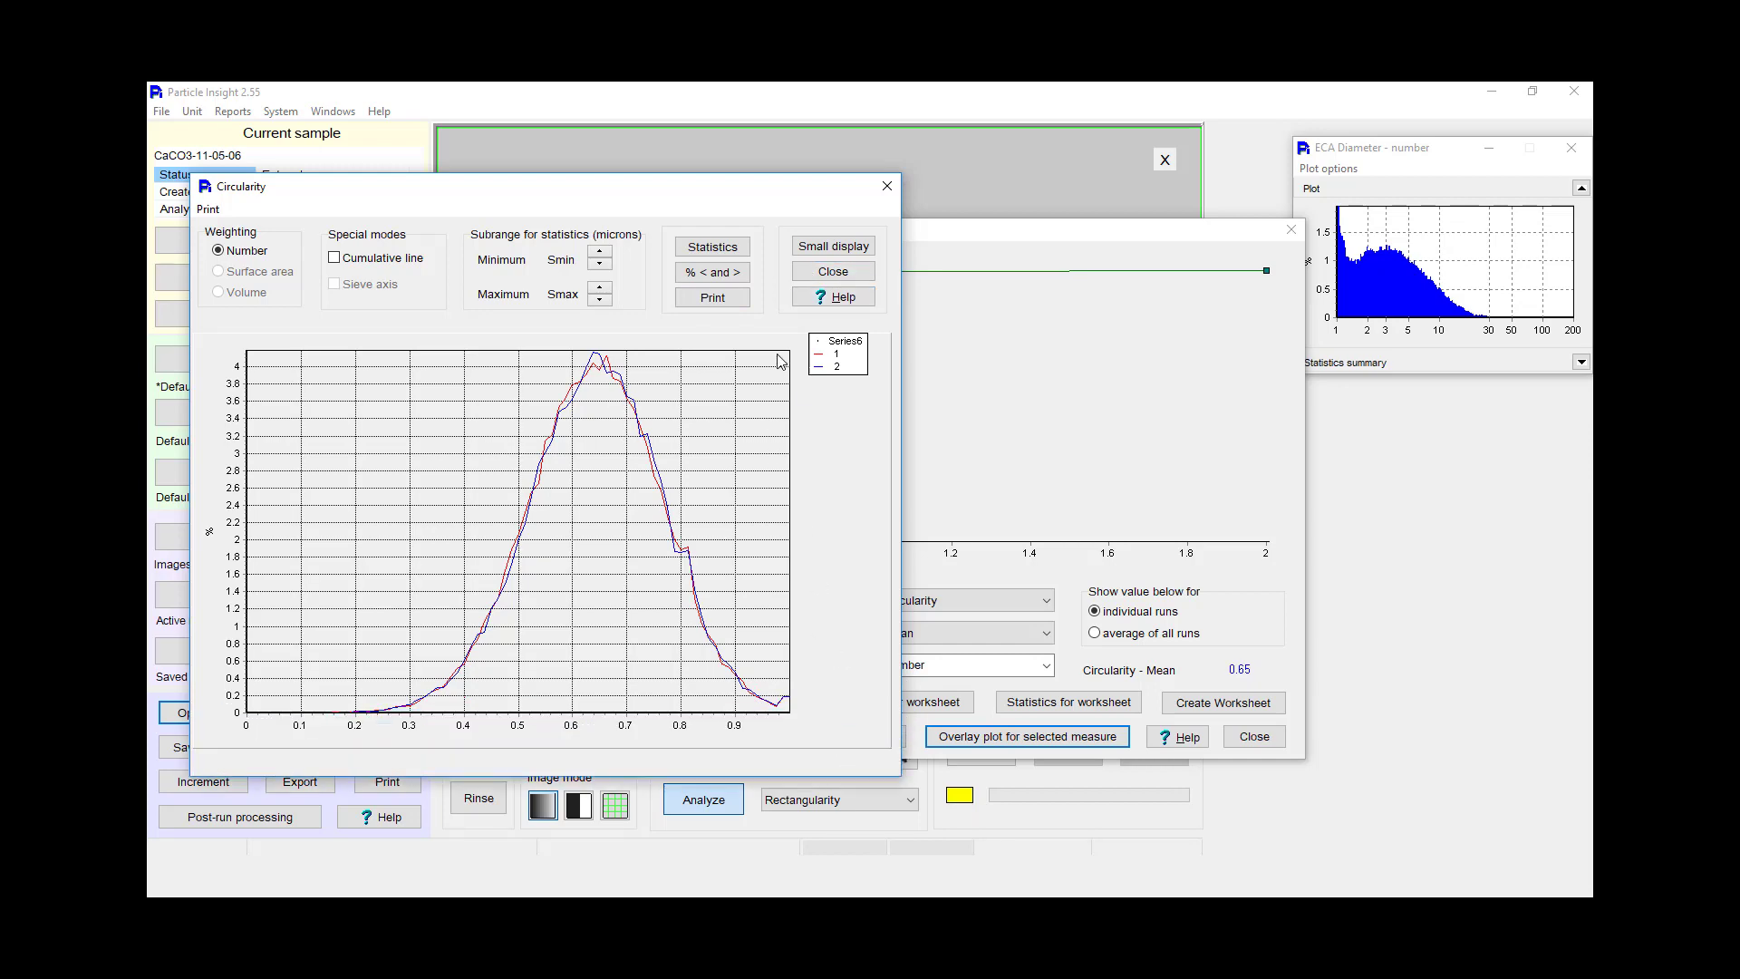
{"action": "left_click", "coordinate": [833, 271]}
Step: Overlay both runs' Smoothness distributions and close the chart
{"action": "left_click", "coordinate": [1052, 600]}
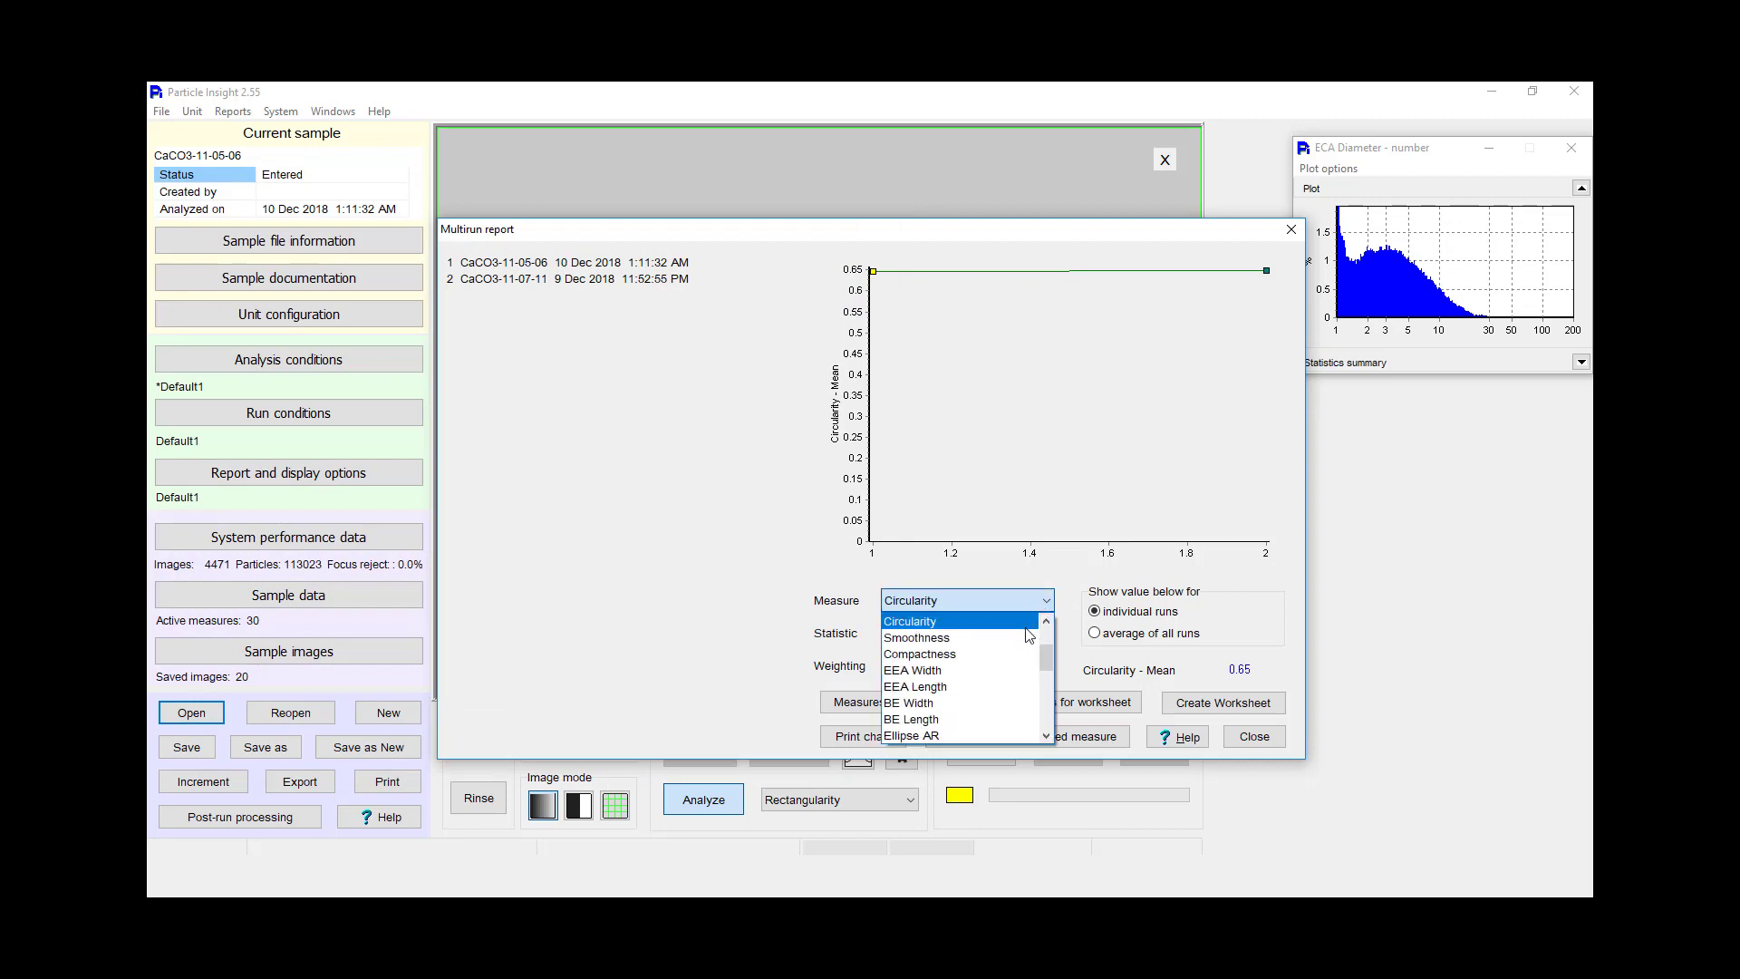
{"action": "left_click", "coordinate": [1028, 628]}
{"action": "left_click", "coordinate": [1010, 739]}
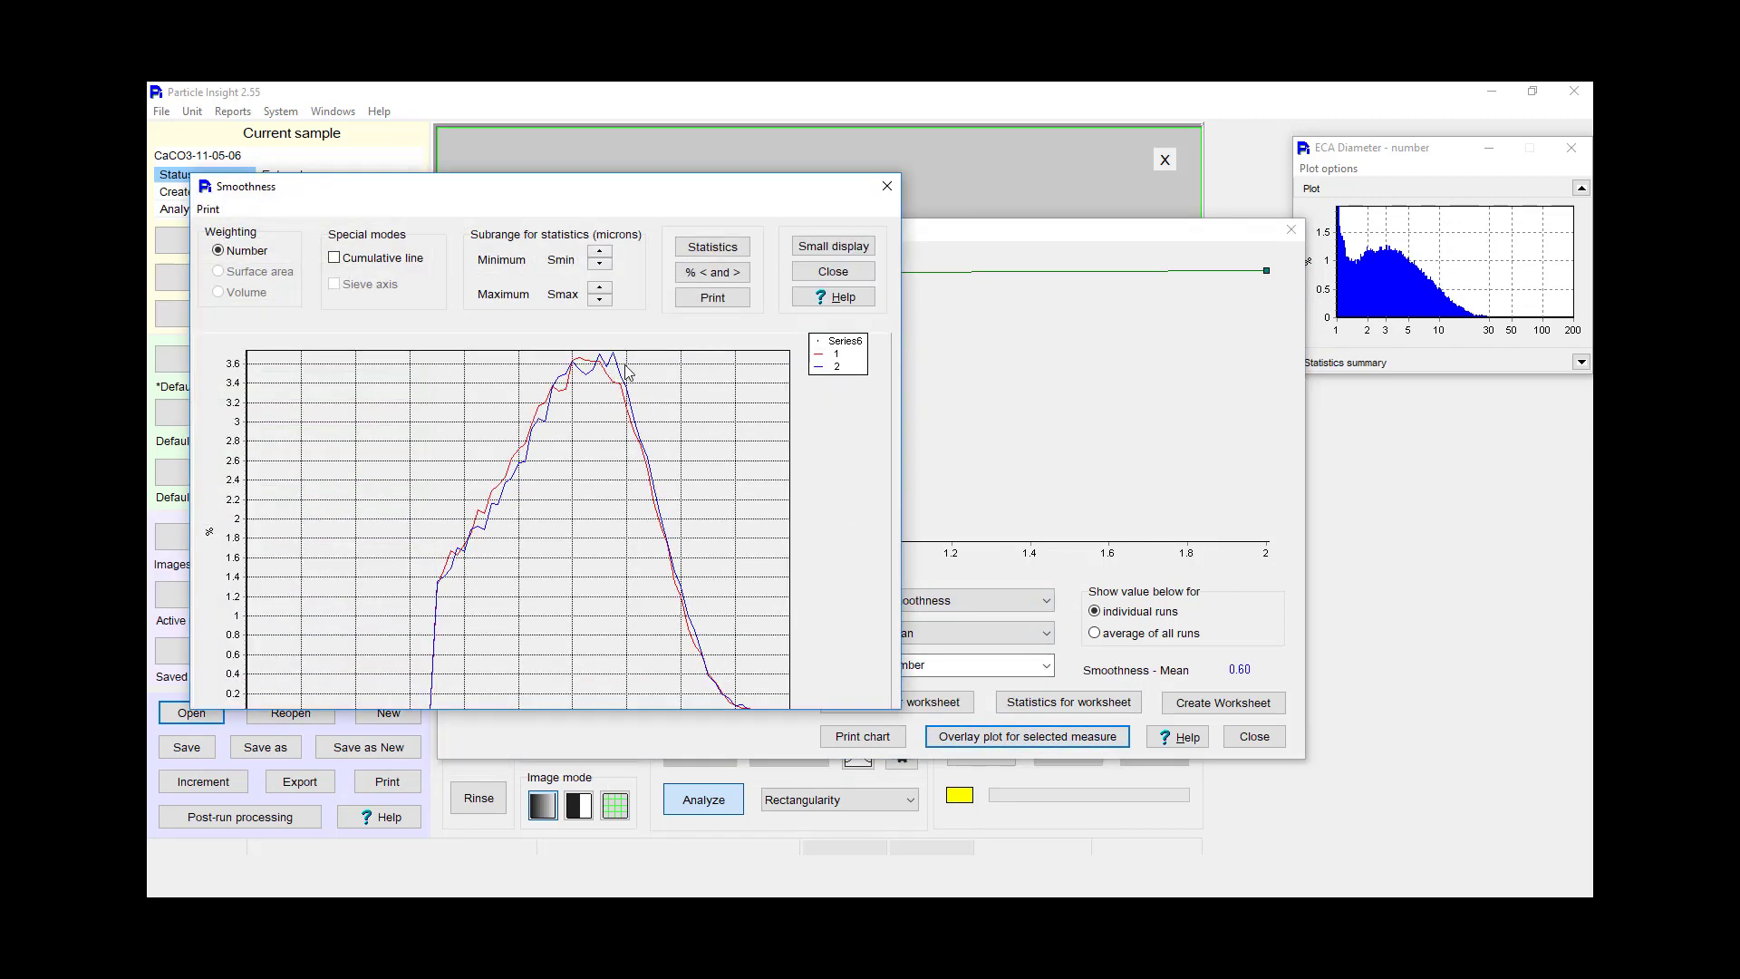
{"action": "left_click", "coordinate": [833, 271]}
Step: Overlay both runs' BR AR aspect ratio distributions, enlarging the chart before closing it
{"action": "left_click", "coordinate": [1047, 602]}
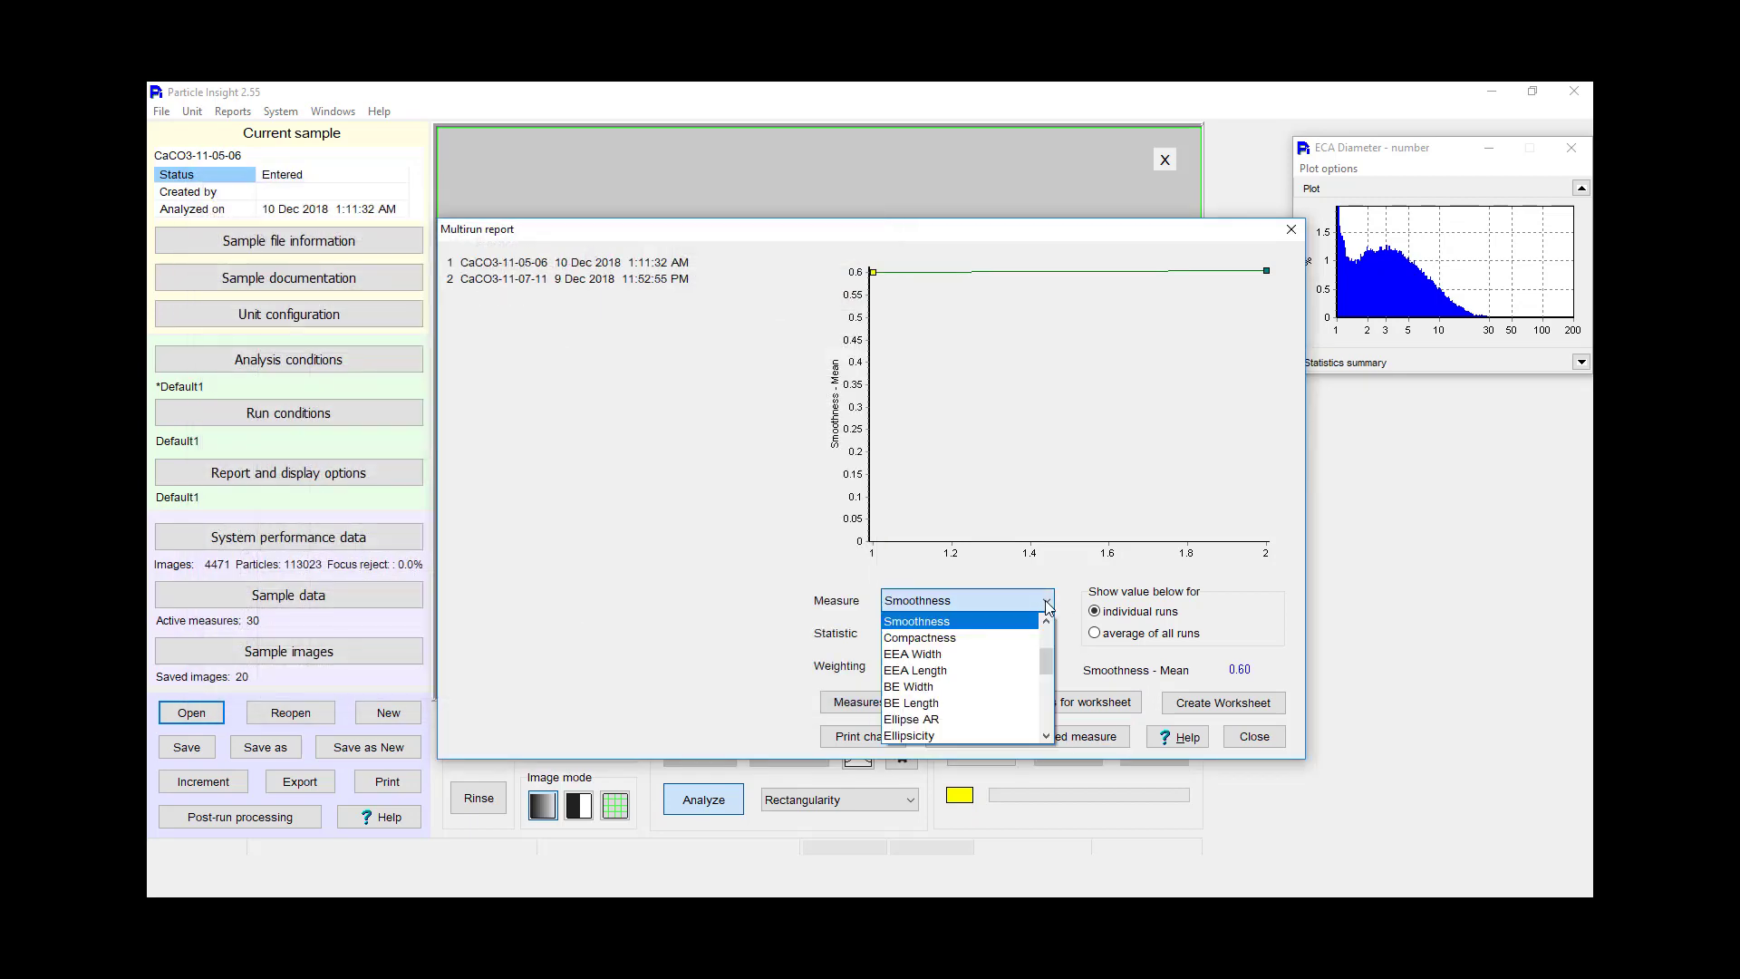
{"action": "left_click_drag", "start_coordinate": [1050, 662], "coordinate": [1058, 691]}
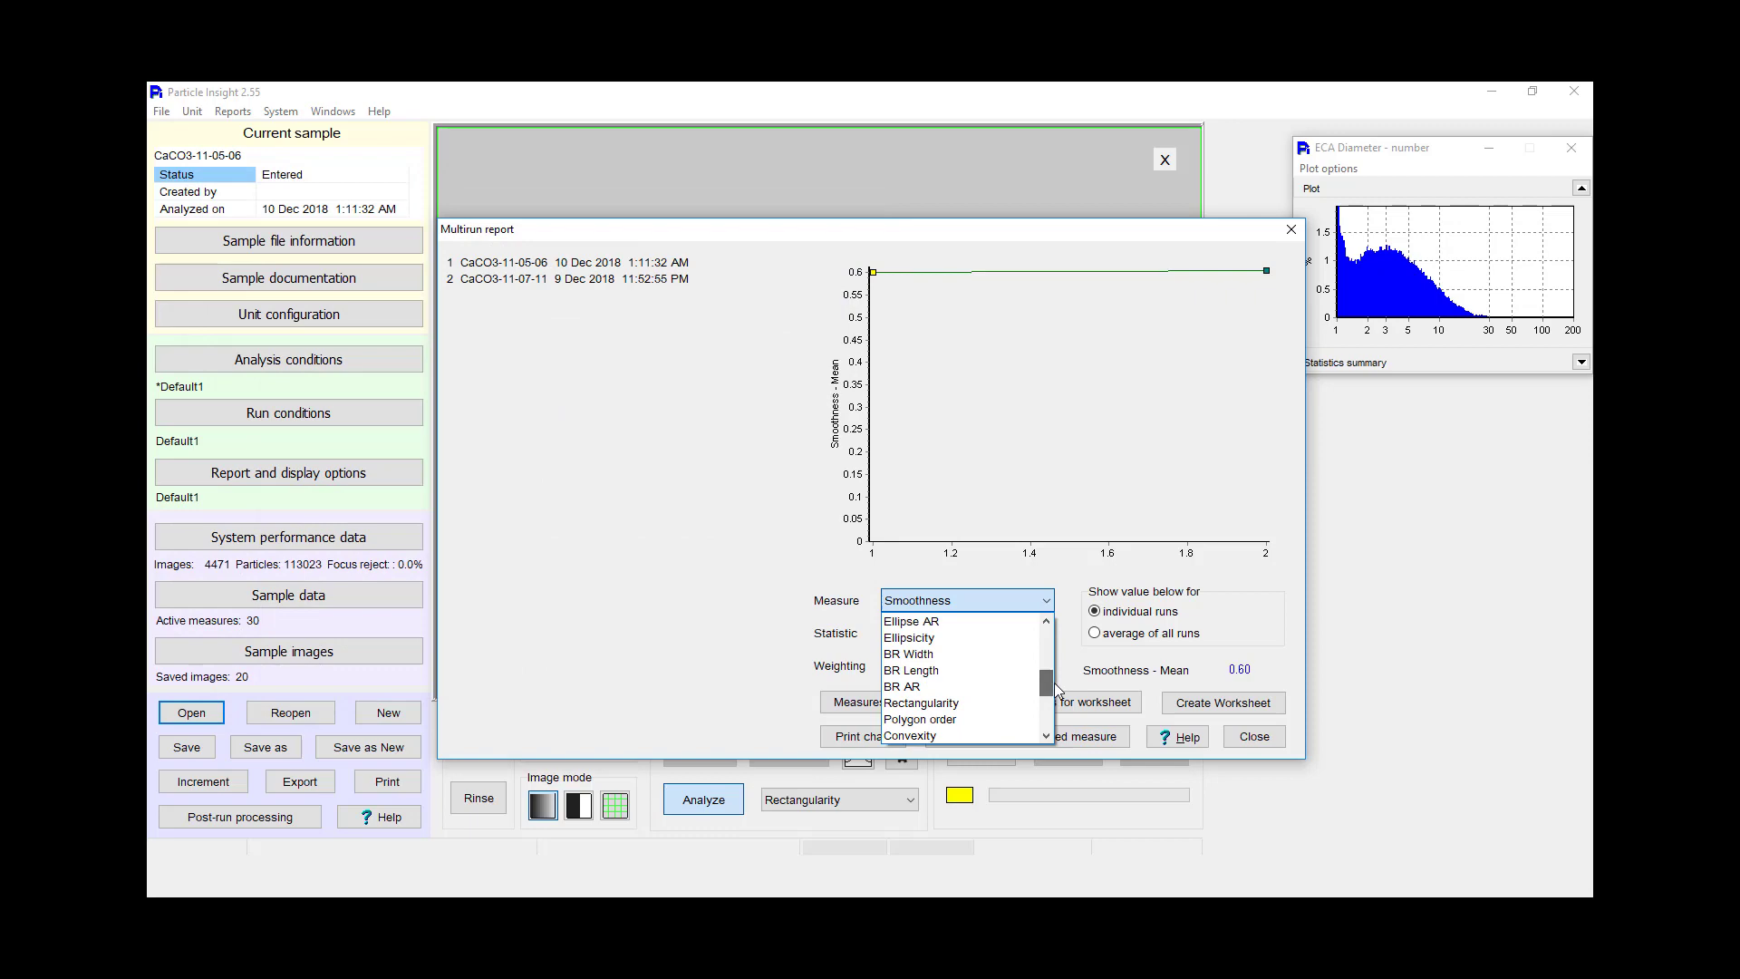
{"action": "left_click", "coordinate": [969, 687]}
{"action": "left_click", "coordinate": [962, 738]}
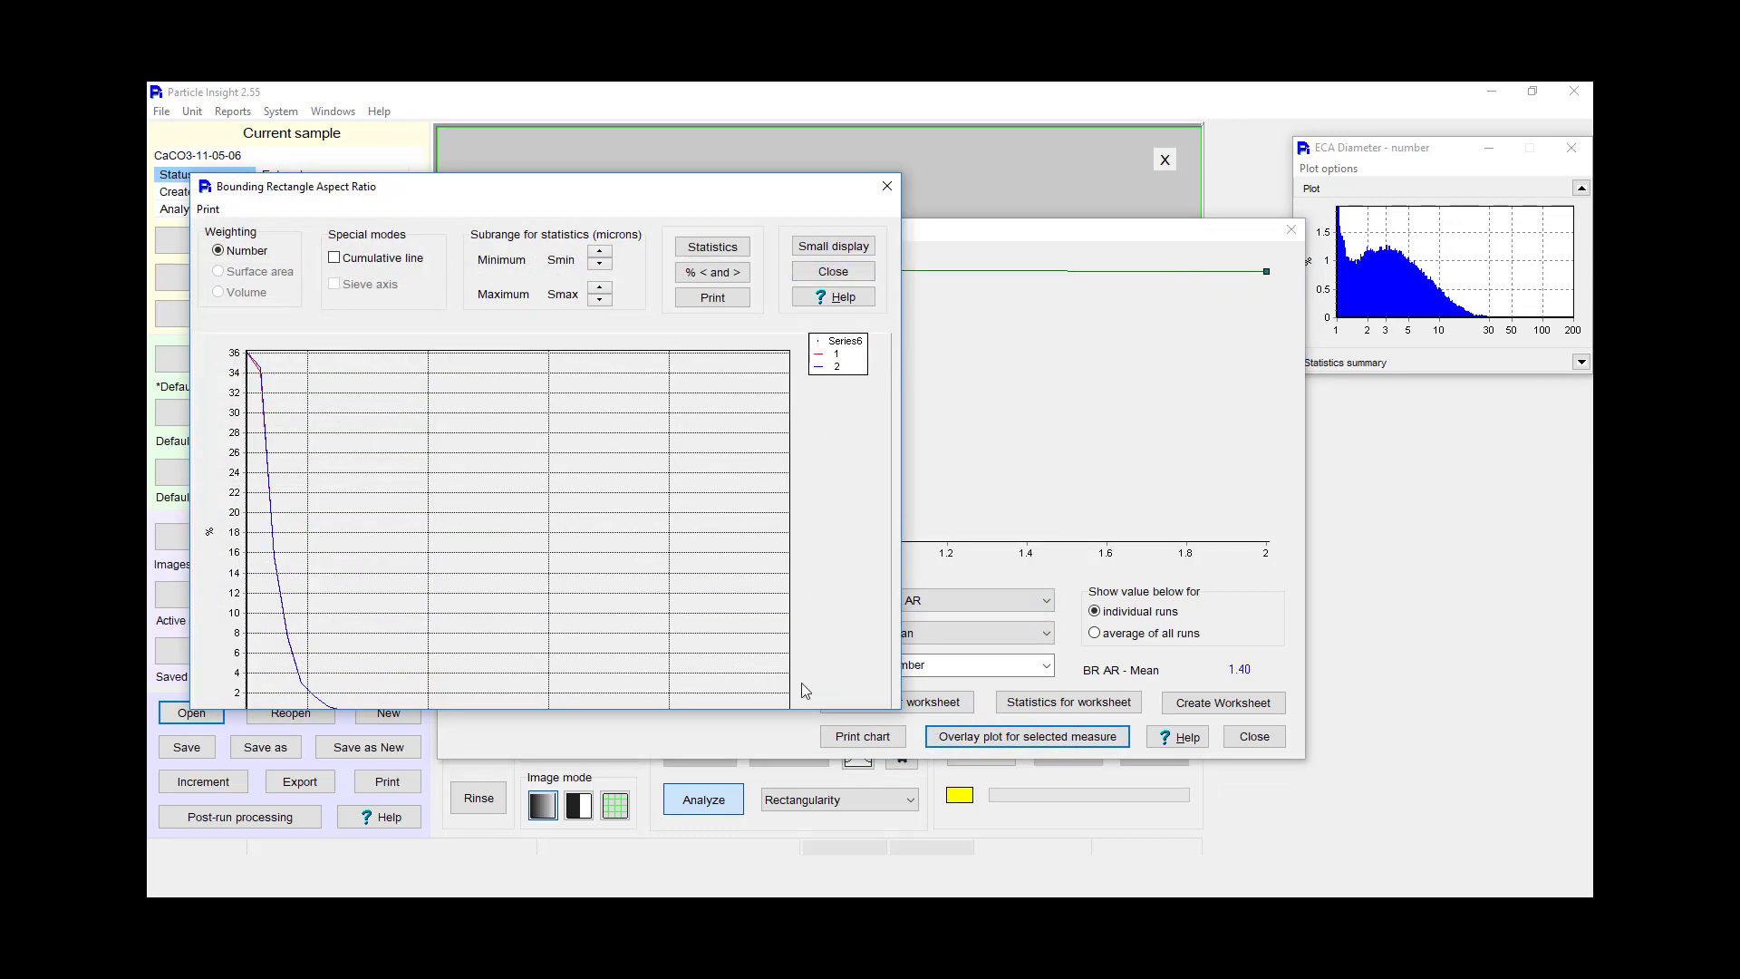
{"action": "left_click_drag", "start_coordinate": [809, 711], "coordinate": [805, 754]}
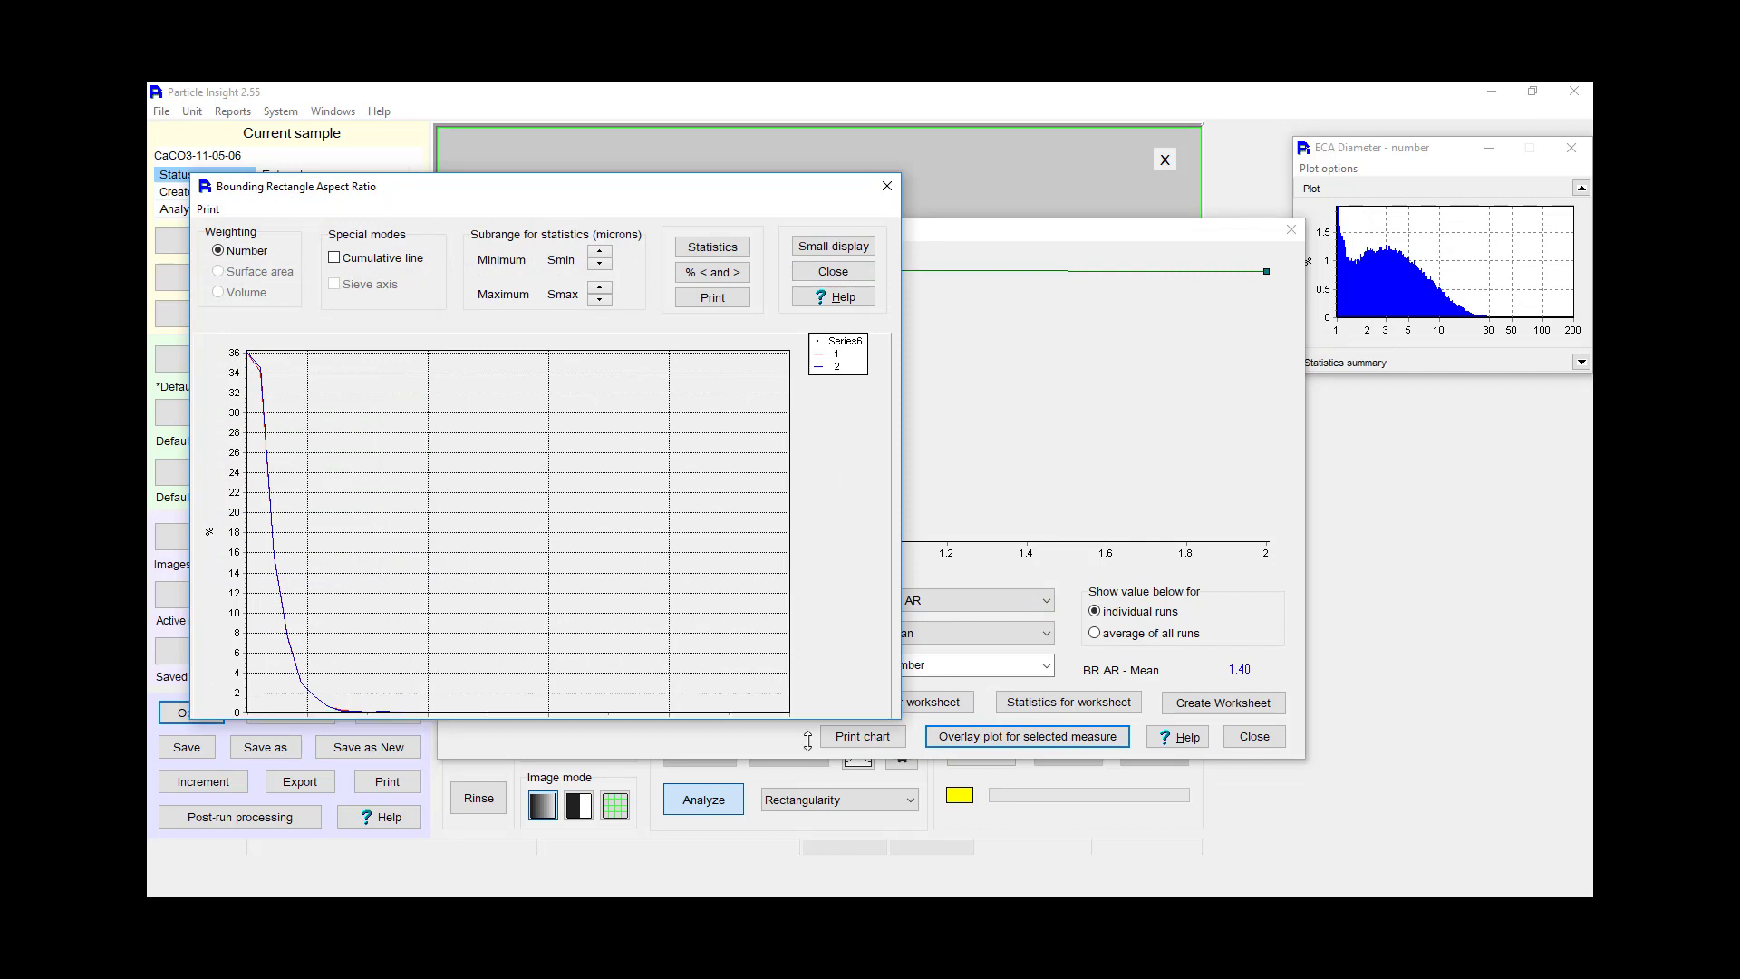
{"action": "left_click", "coordinate": [843, 274]}
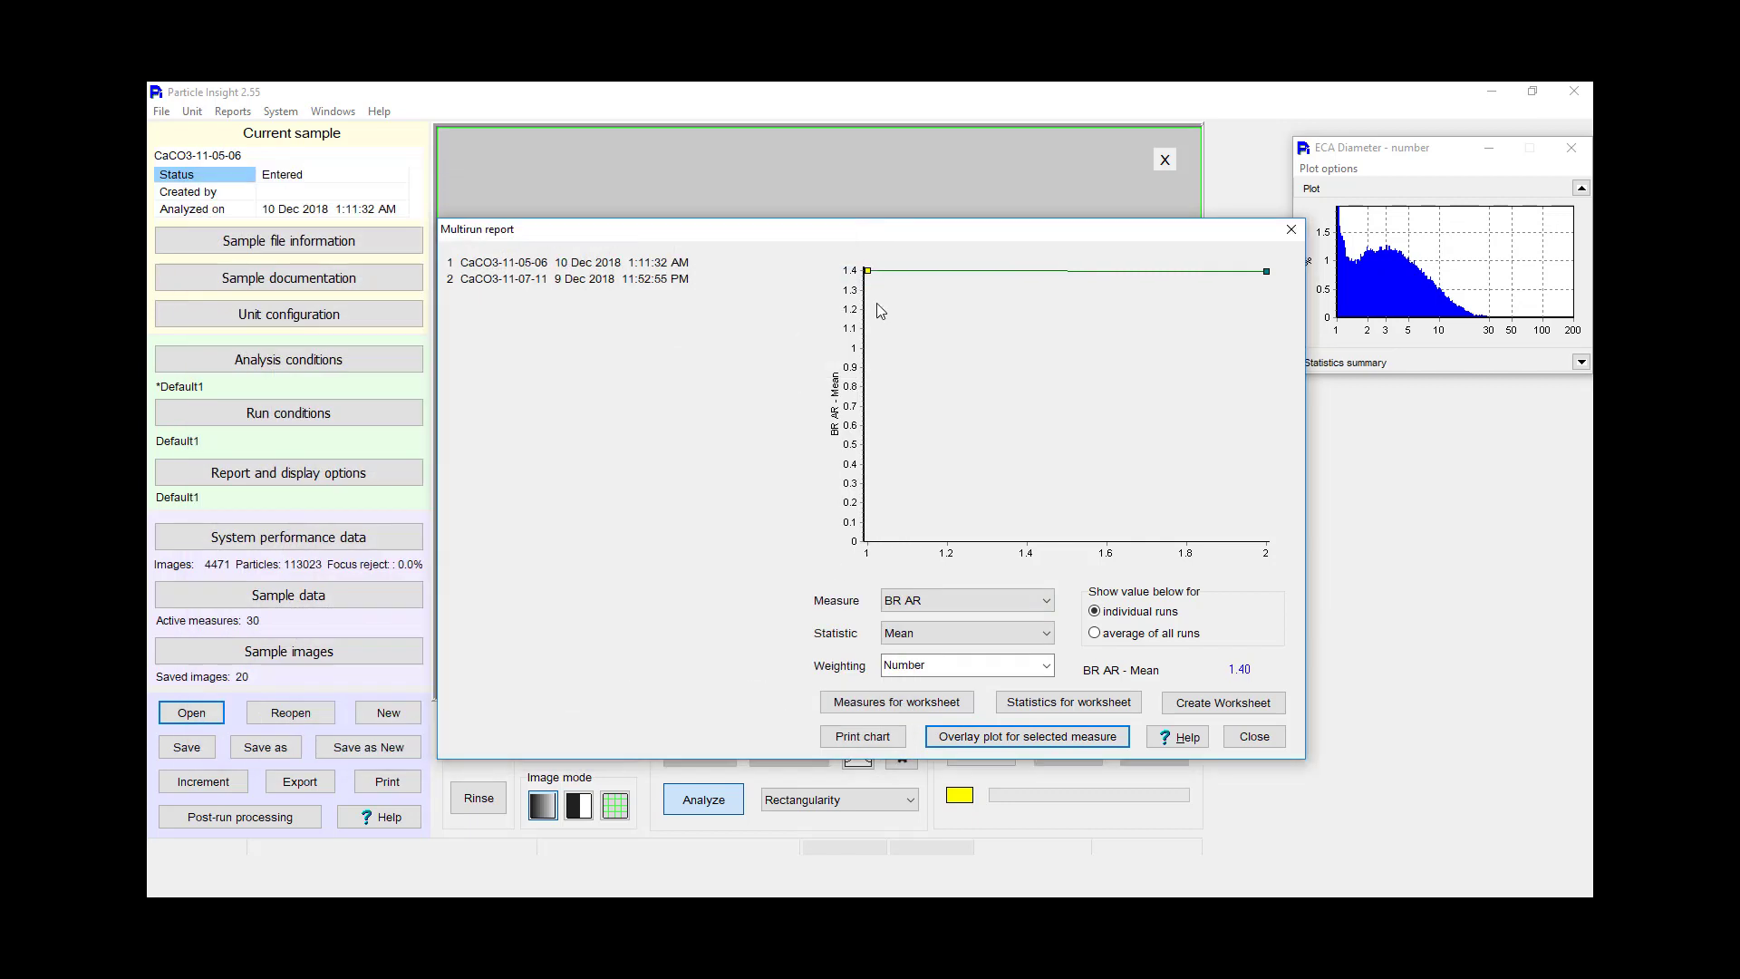
Step: Set the charted measure back to ECA Diameter
{"action": "left_click", "coordinate": [1044, 600]}
{"action": "left_click_drag", "start_coordinate": [1050, 699], "coordinate": [1048, 627]}
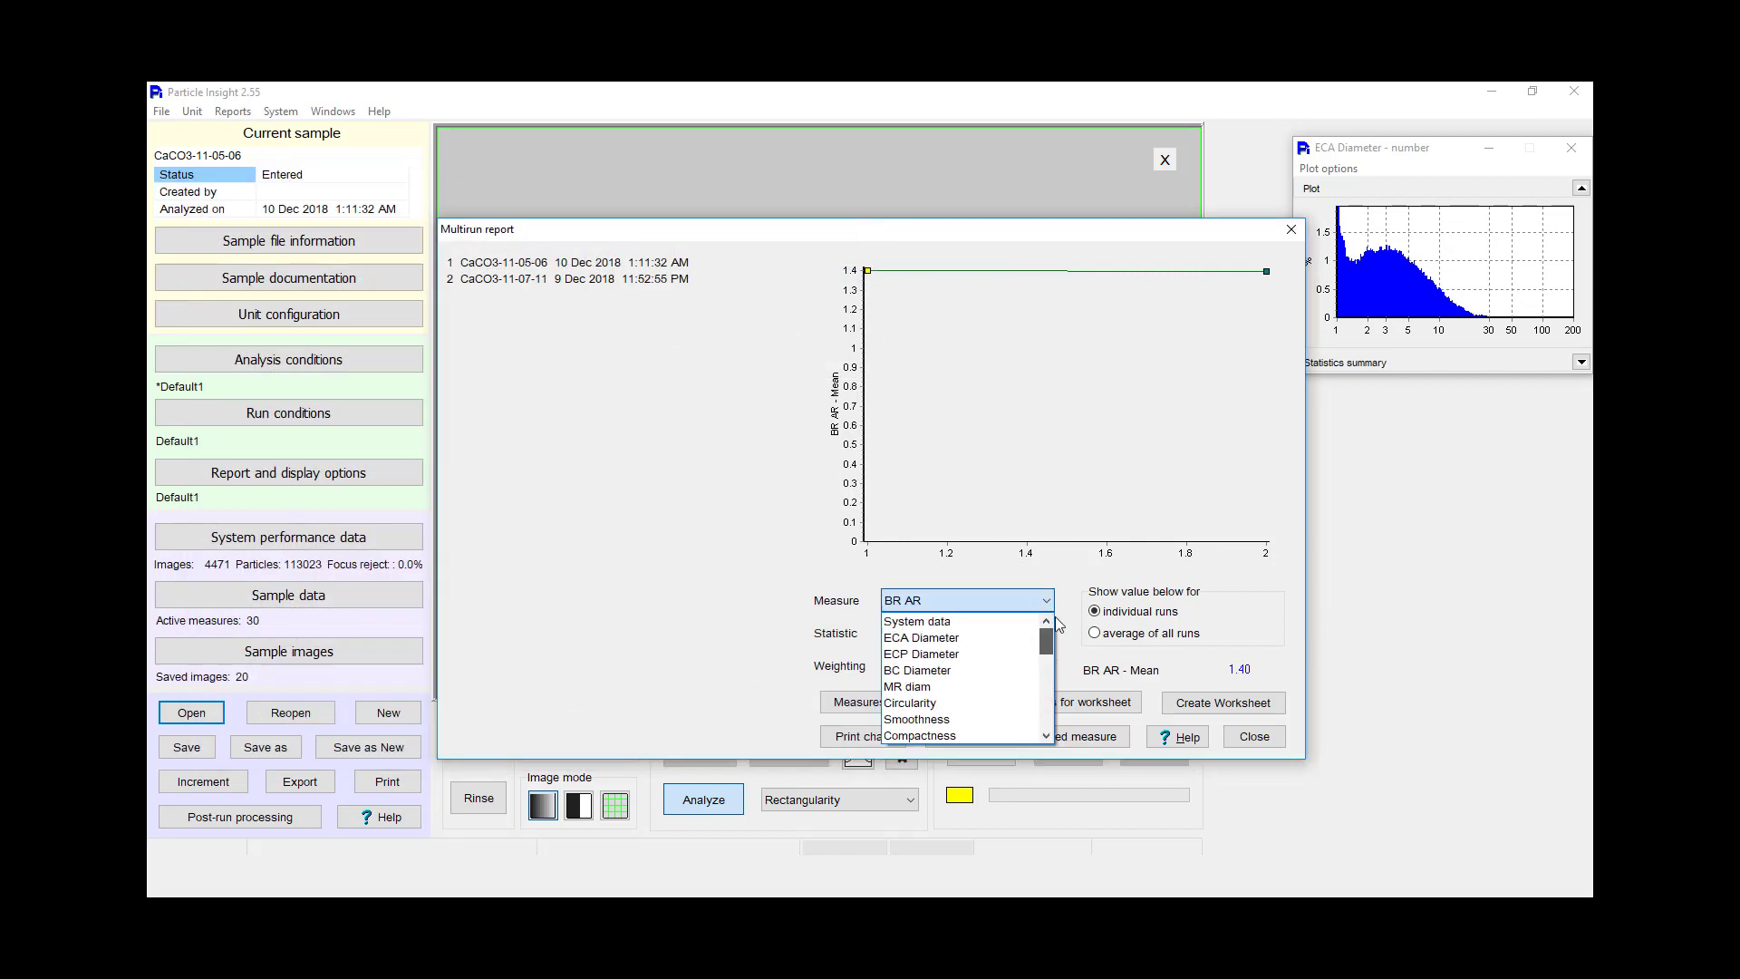
{"action": "left_click", "coordinate": [1010, 633]}
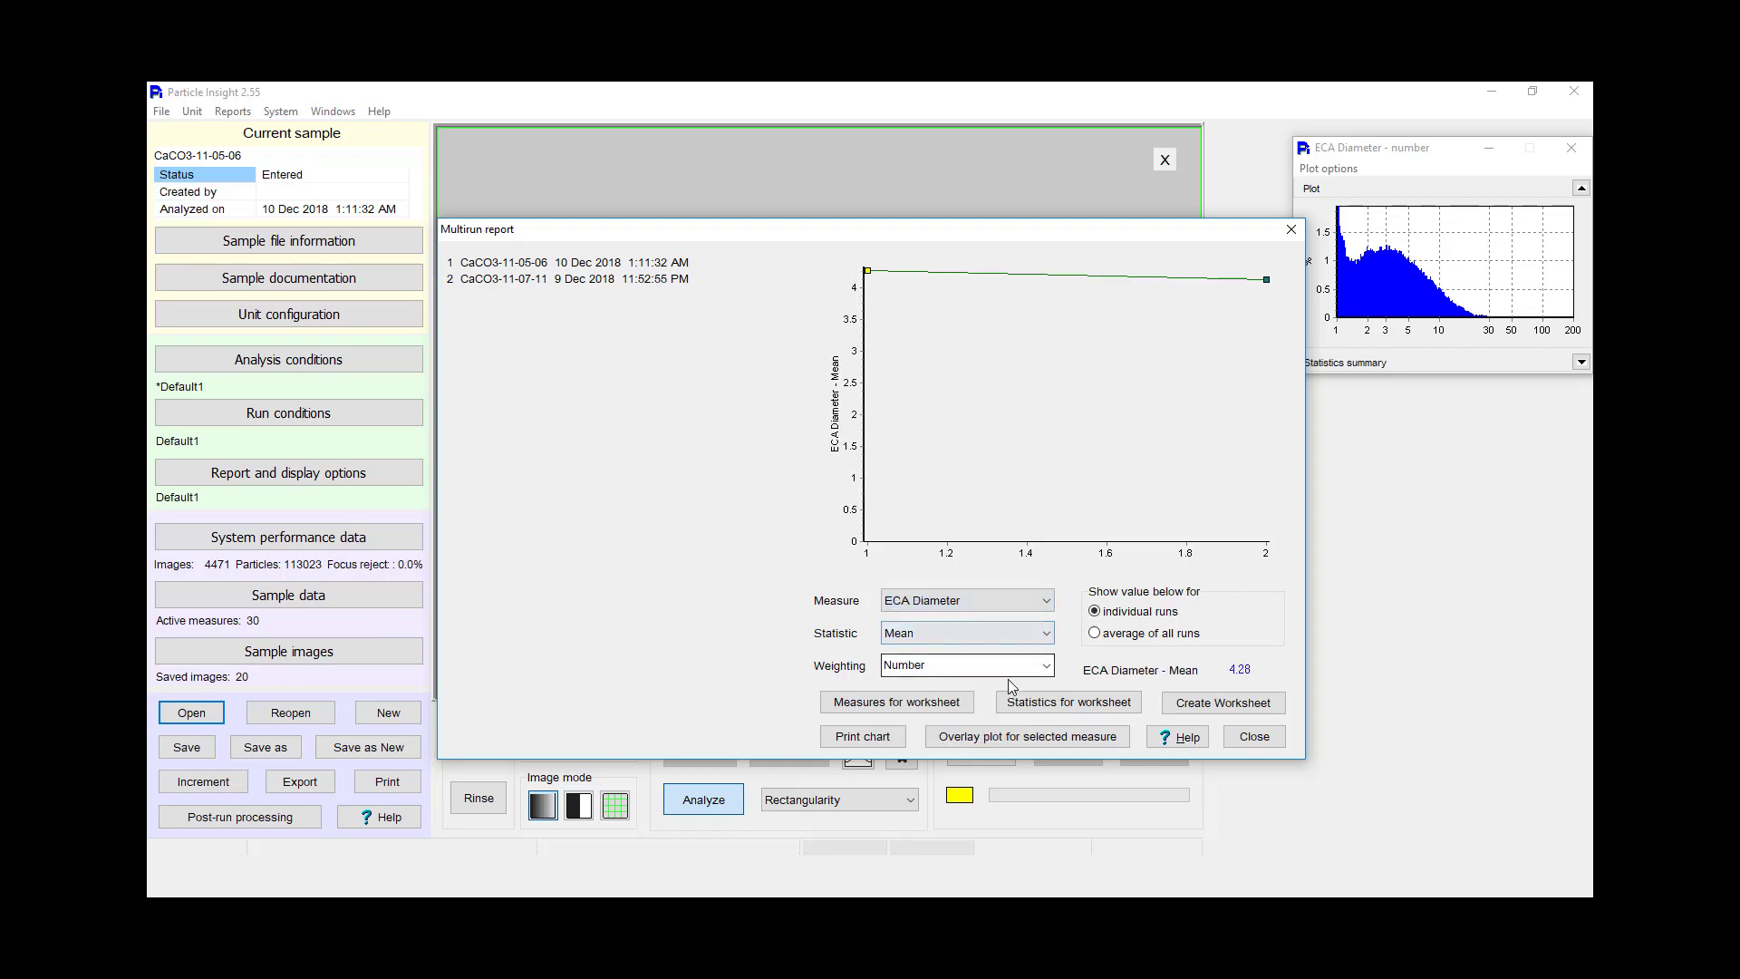
Step: Step down the measures list and overlay both runs' Feret Width distributions
{"action": "left_click", "coordinate": [1003, 602]}
{"action": "left_click", "coordinate": [1003, 602]}
{"action": "key", "text": "Down"}
{"action": "key", "text": "Down"}
{"action": "key", "text": "Down"}
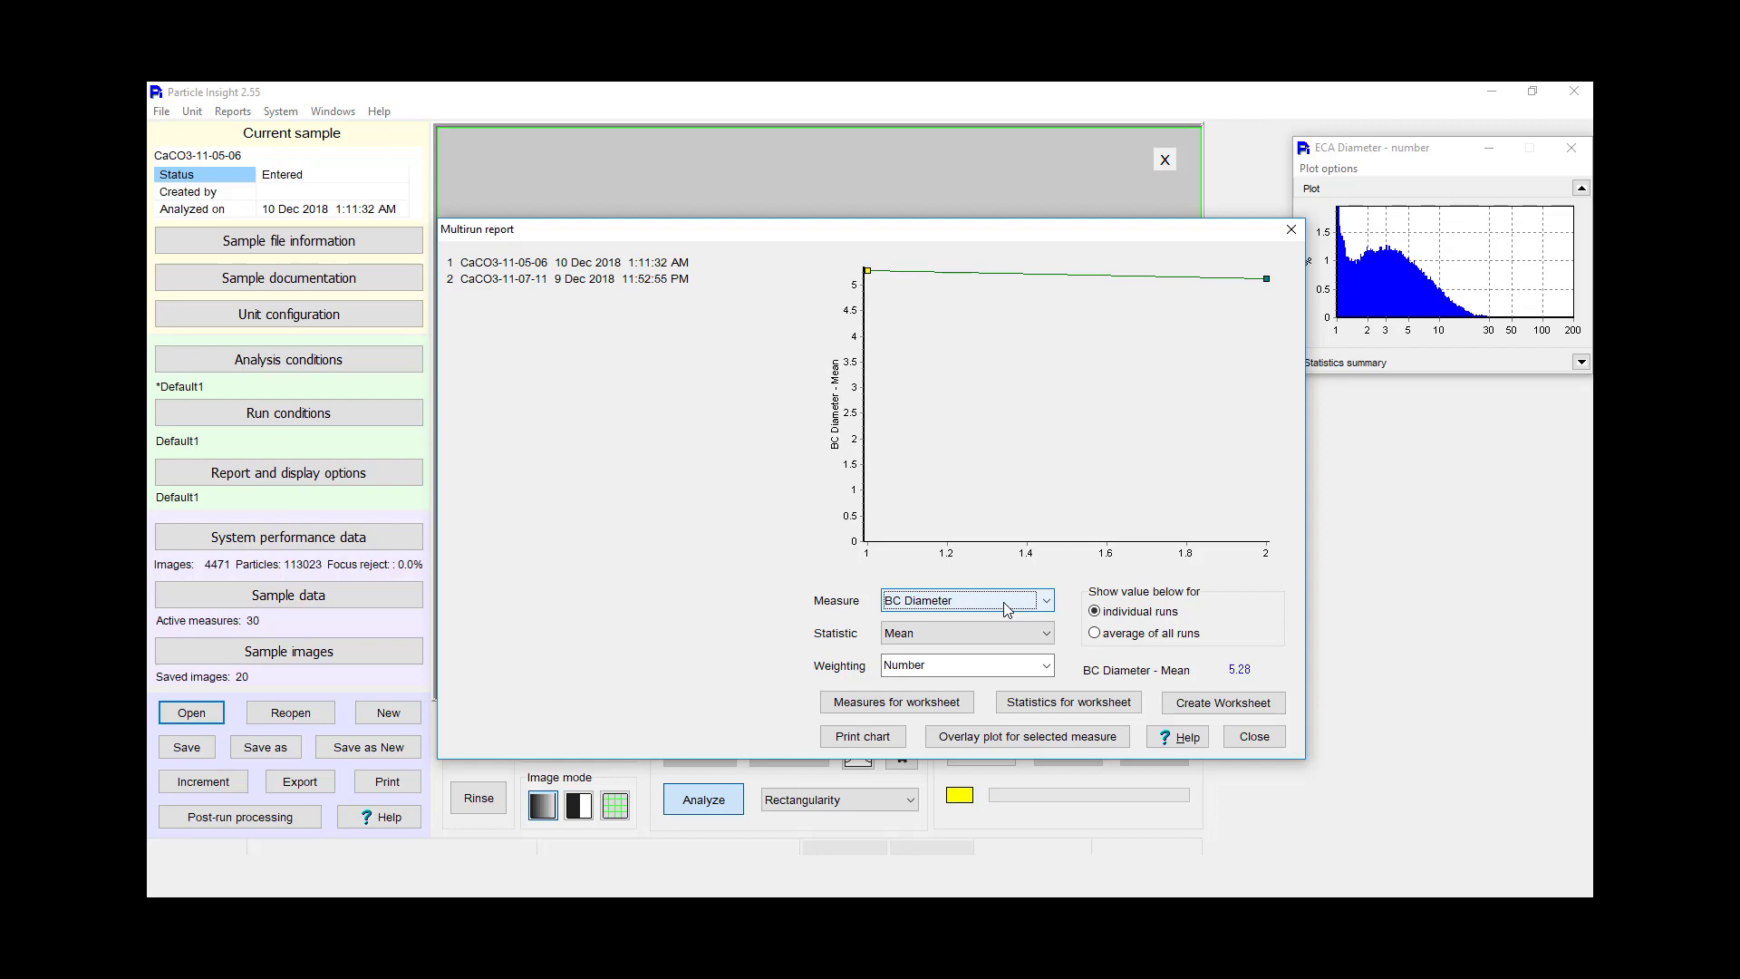
{"action": "key", "text": "Down"}
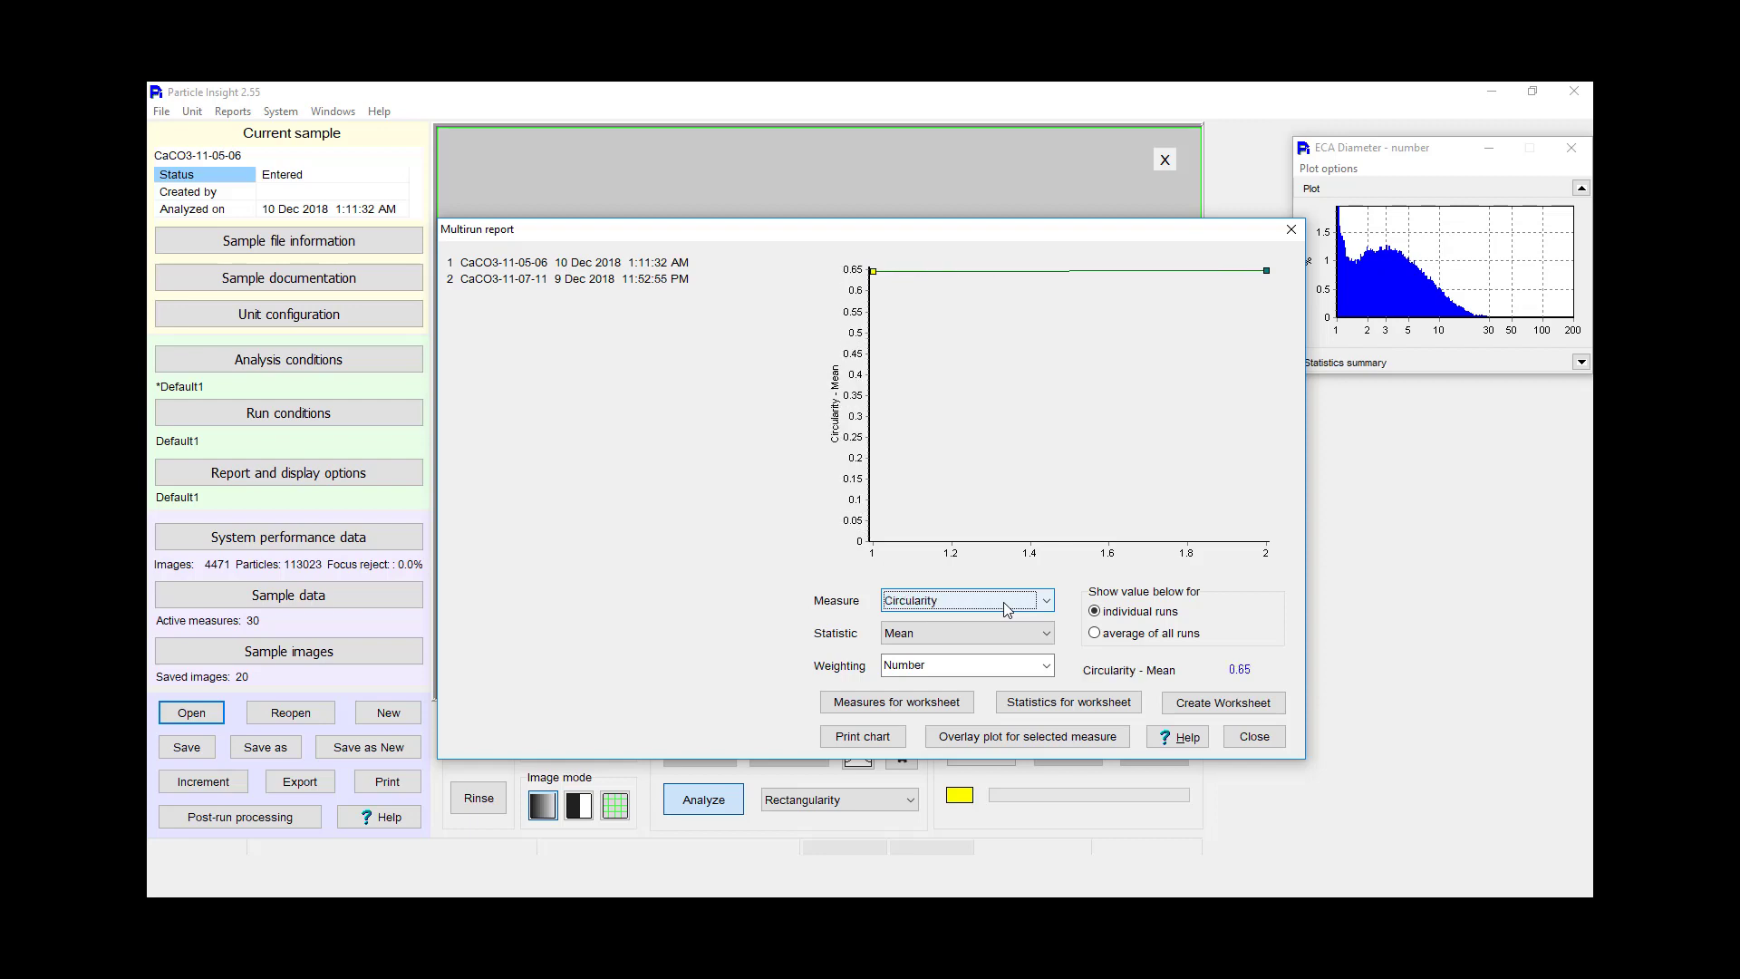
{"action": "key", "text": "Down"}
{"action": "key", "text": "Down"}
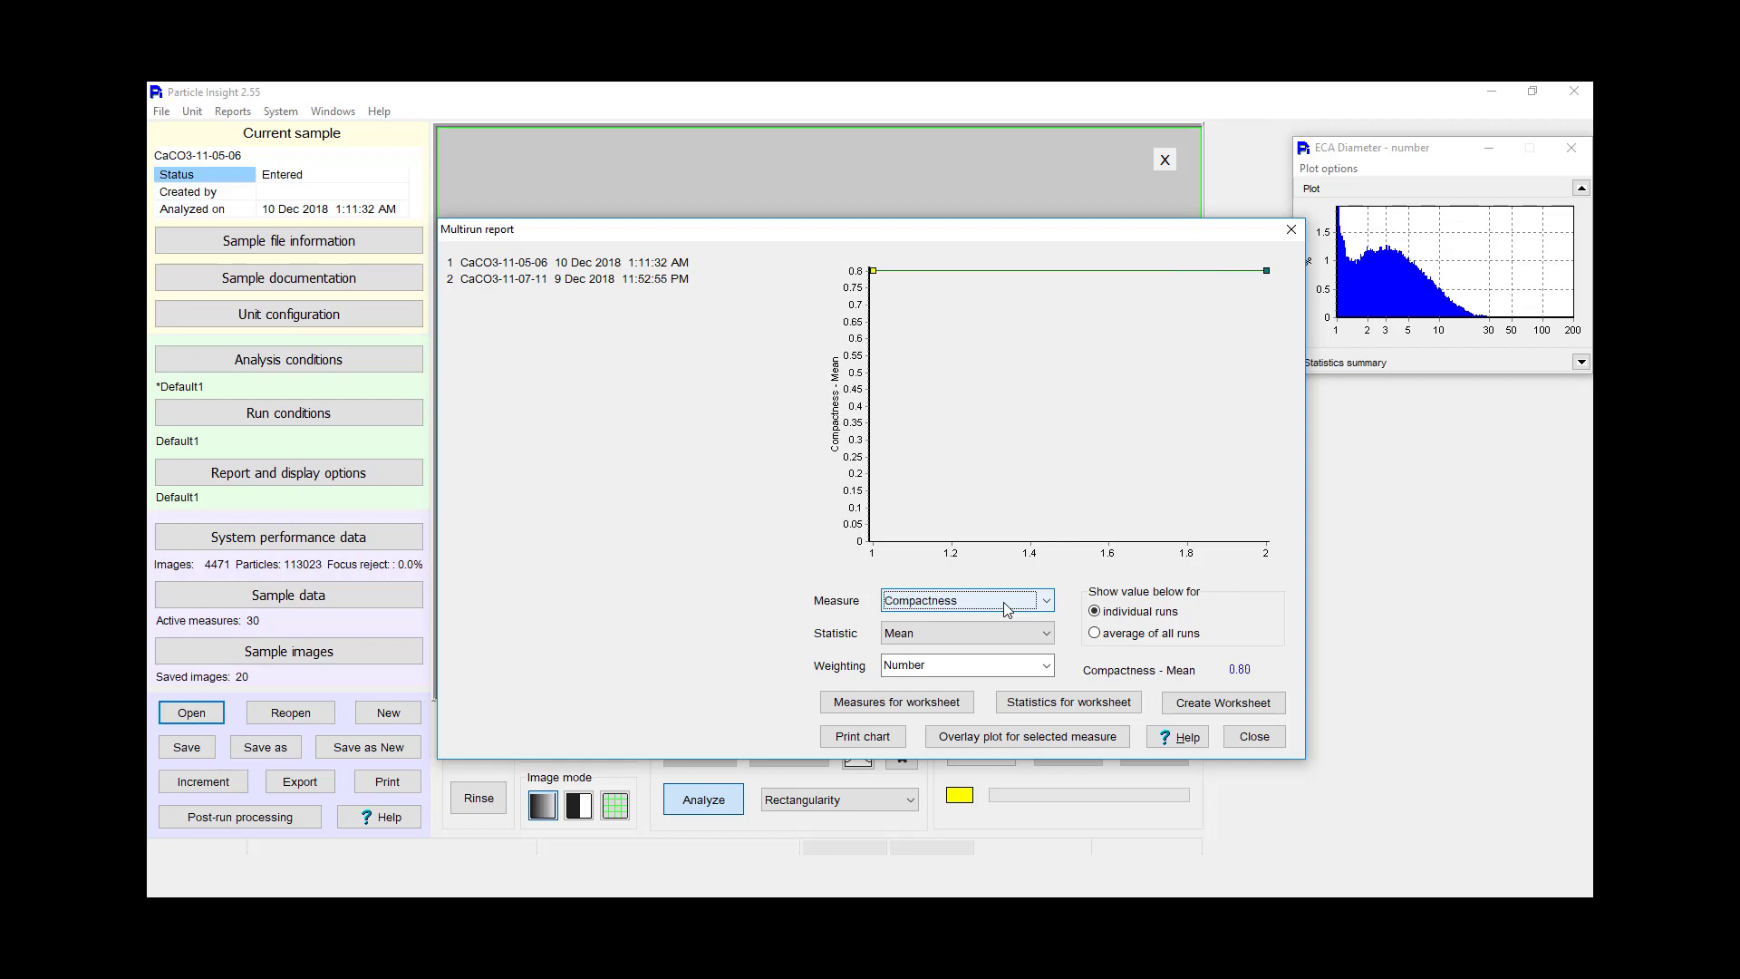
{"action": "key", "text": "Down"}
{"action": "key", "text": "Down"}
{"action": "key", "text": "Down"}
{"action": "key", "text": "Down"}
{"action": "key", "text": "Down"}
{"action": "key", "text": "Down"}
{"action": "key", "text": "Down"}
{"action": "key", "text": "Down"}
{"action": "key", "text": "Down"}
{"action": "key", "text": "Down"}
{"action": "key", "text": "Down"}
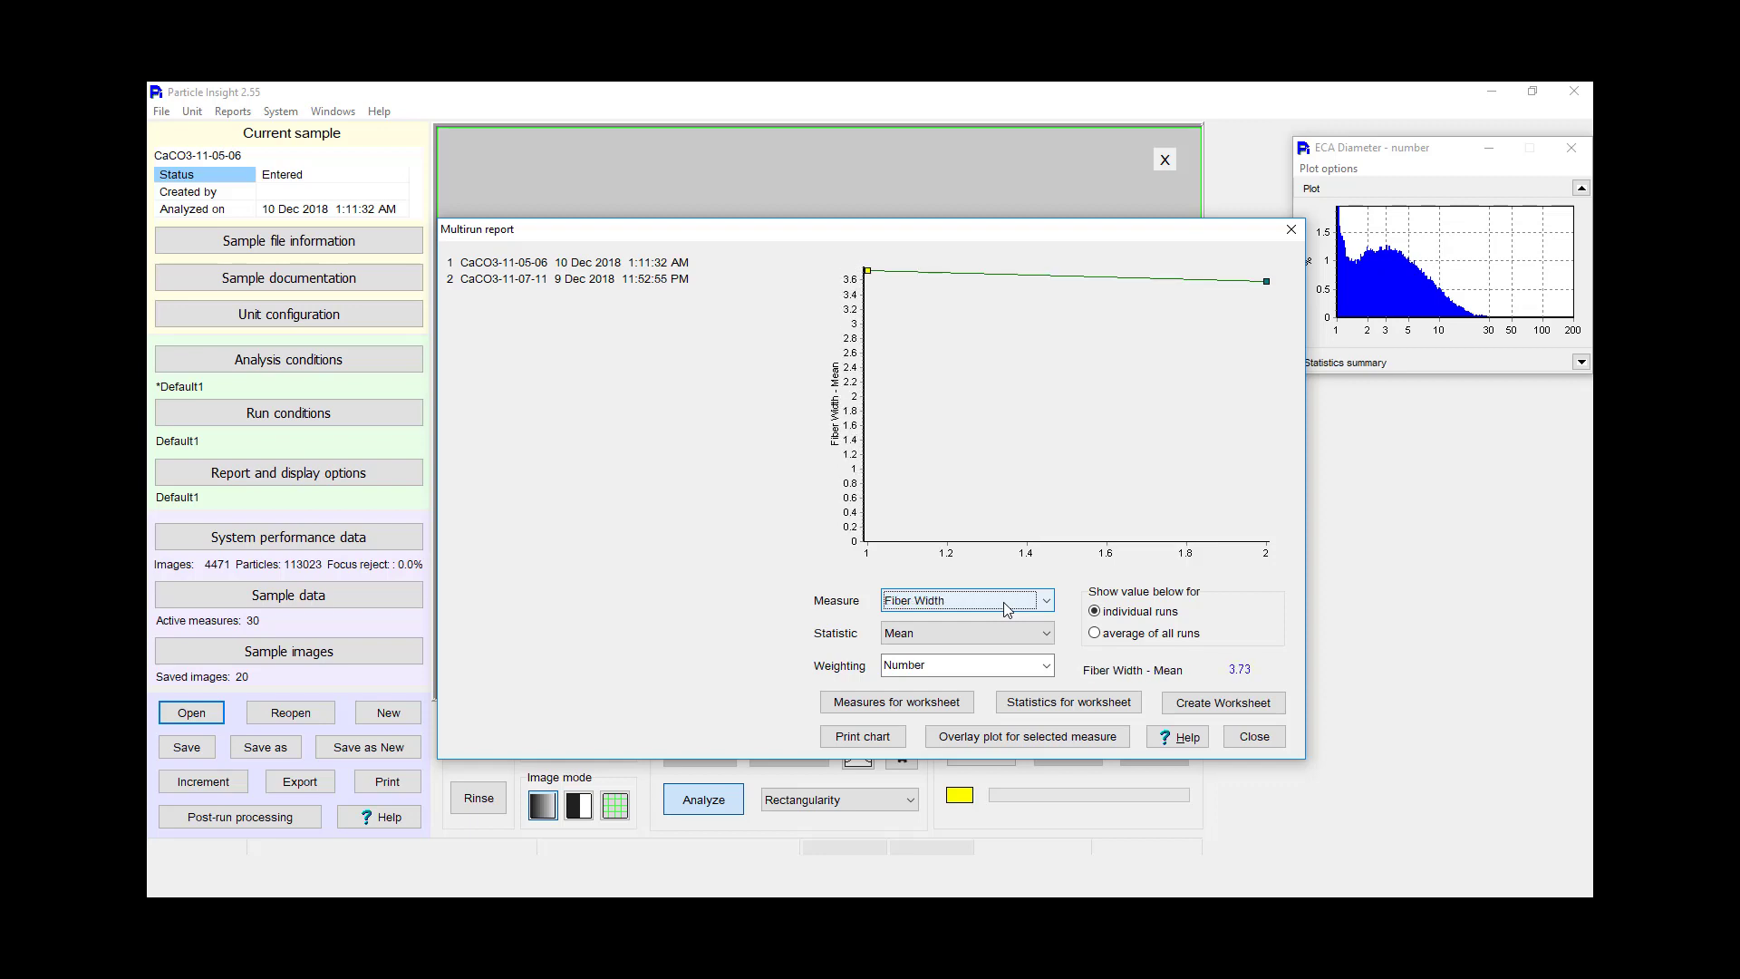
{"action": "key", "text": "Down"}
{"action": "key", "text": "Down"}
{"action": "key", "text": "Down"}
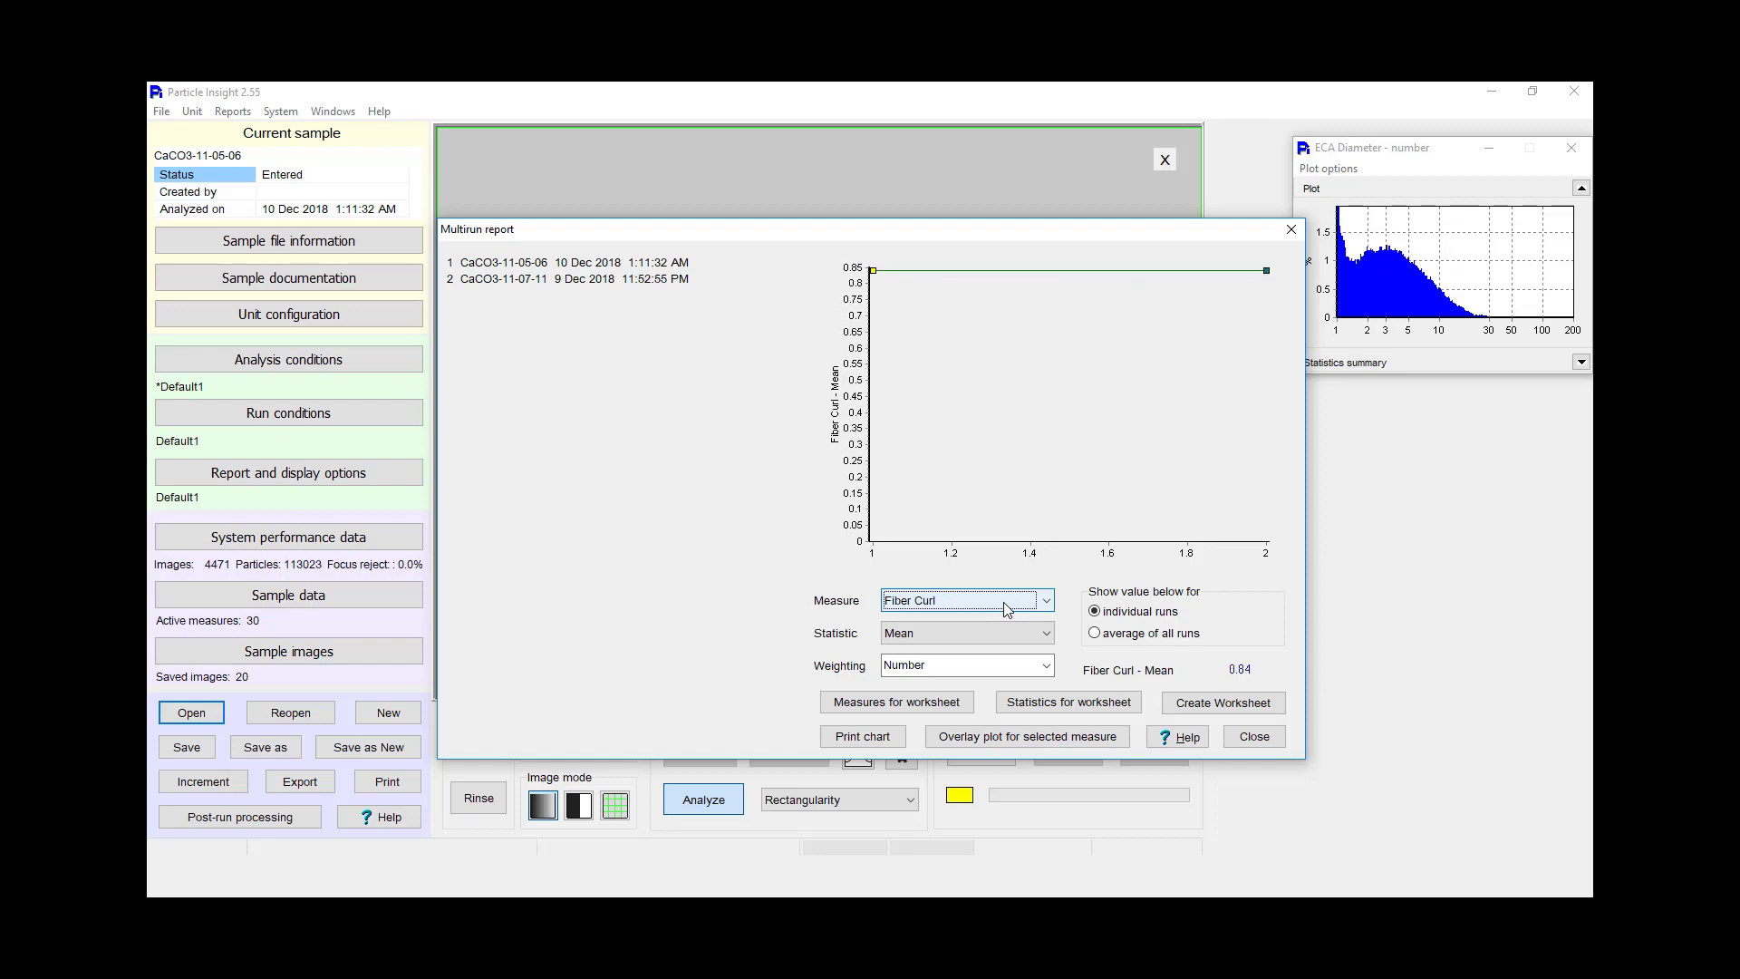
{"action": "key", "text": "Down"}
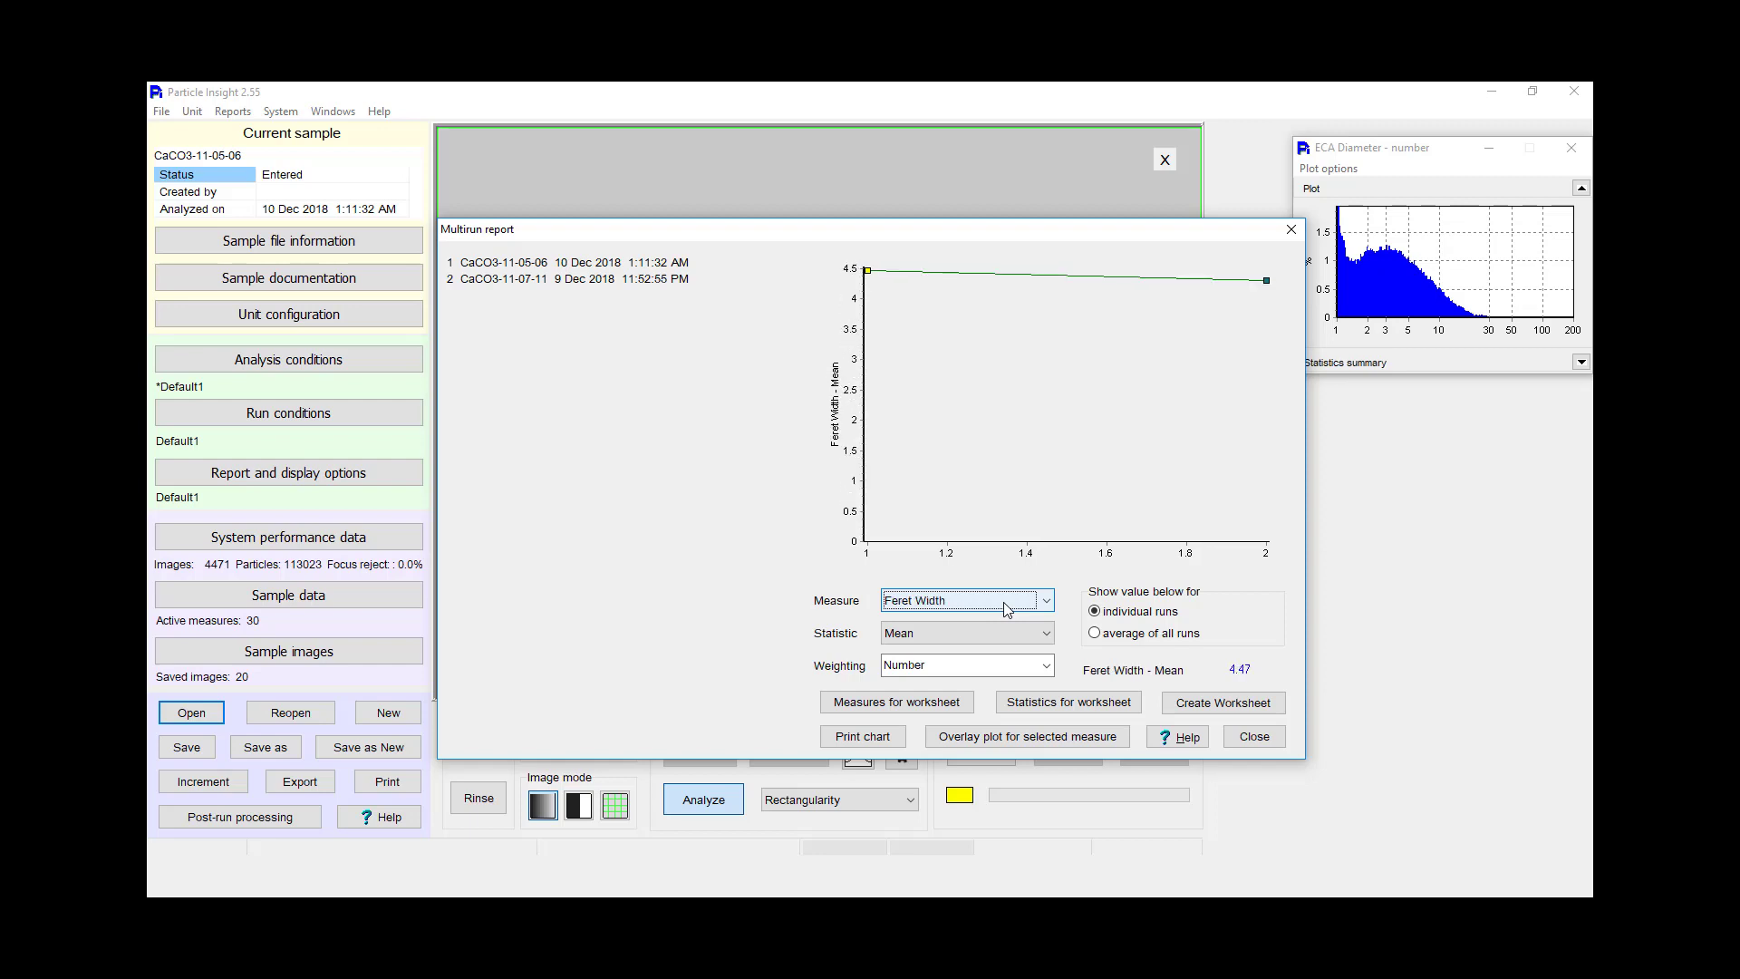
{"action": "left_click", "coordinate": [1002, 738]}
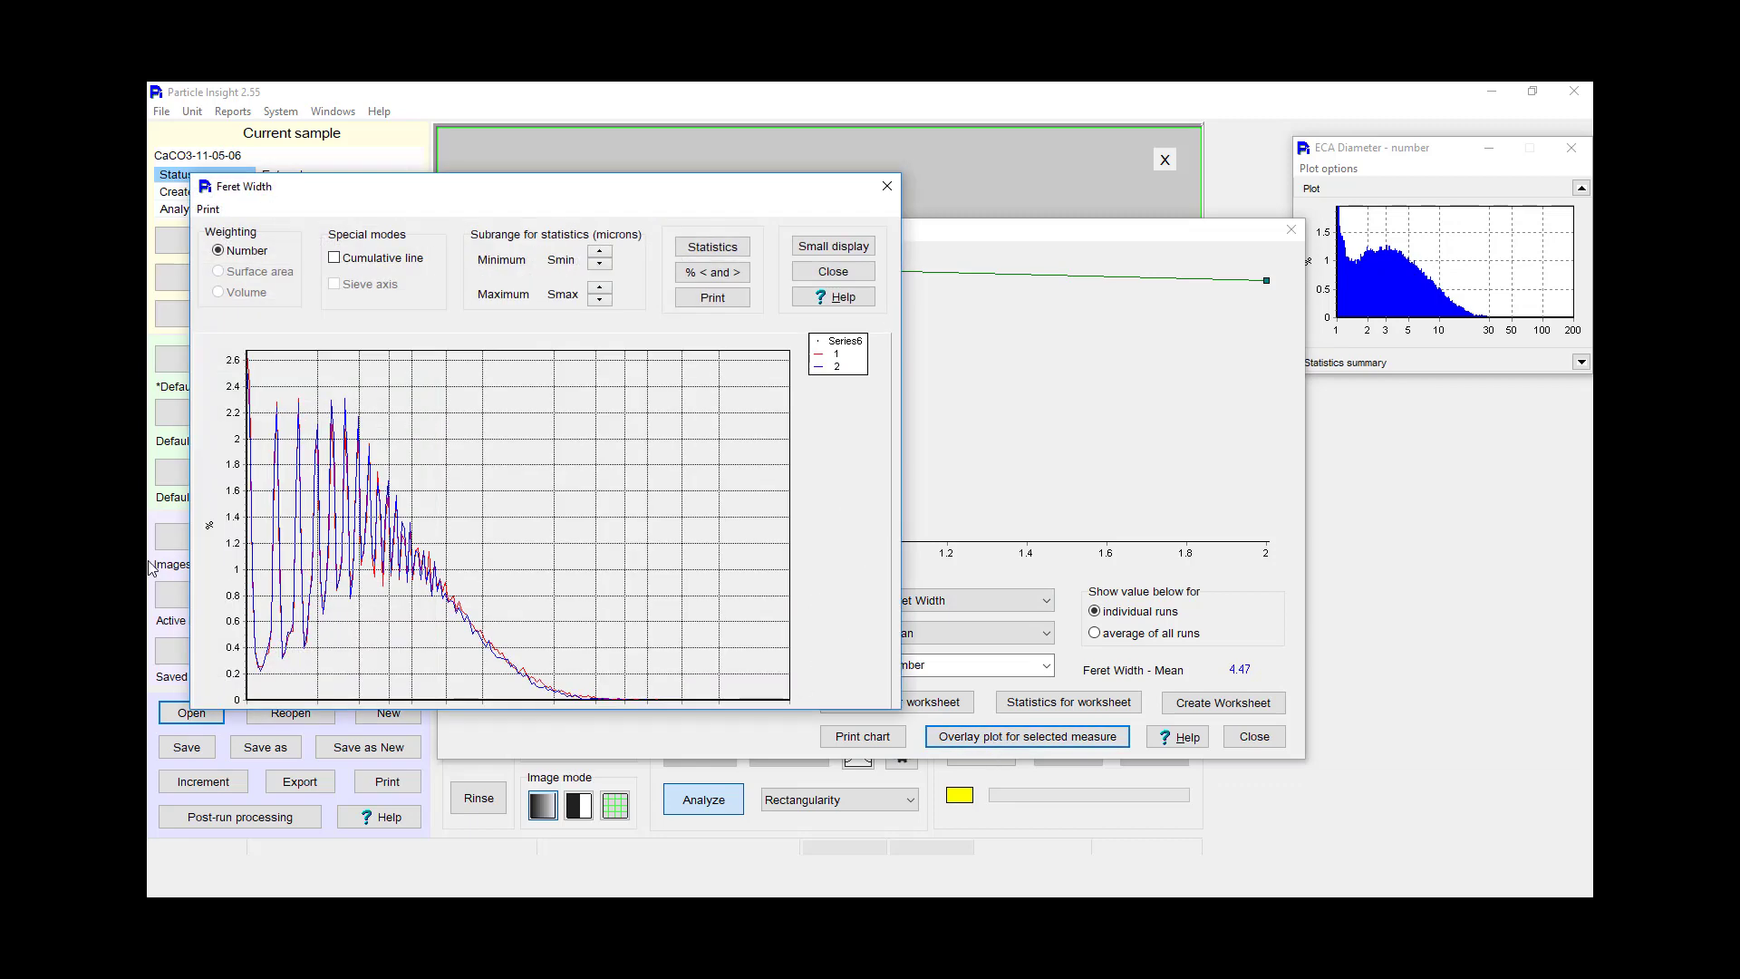
{"action": "left_click", "coordinate": [832, 272]}
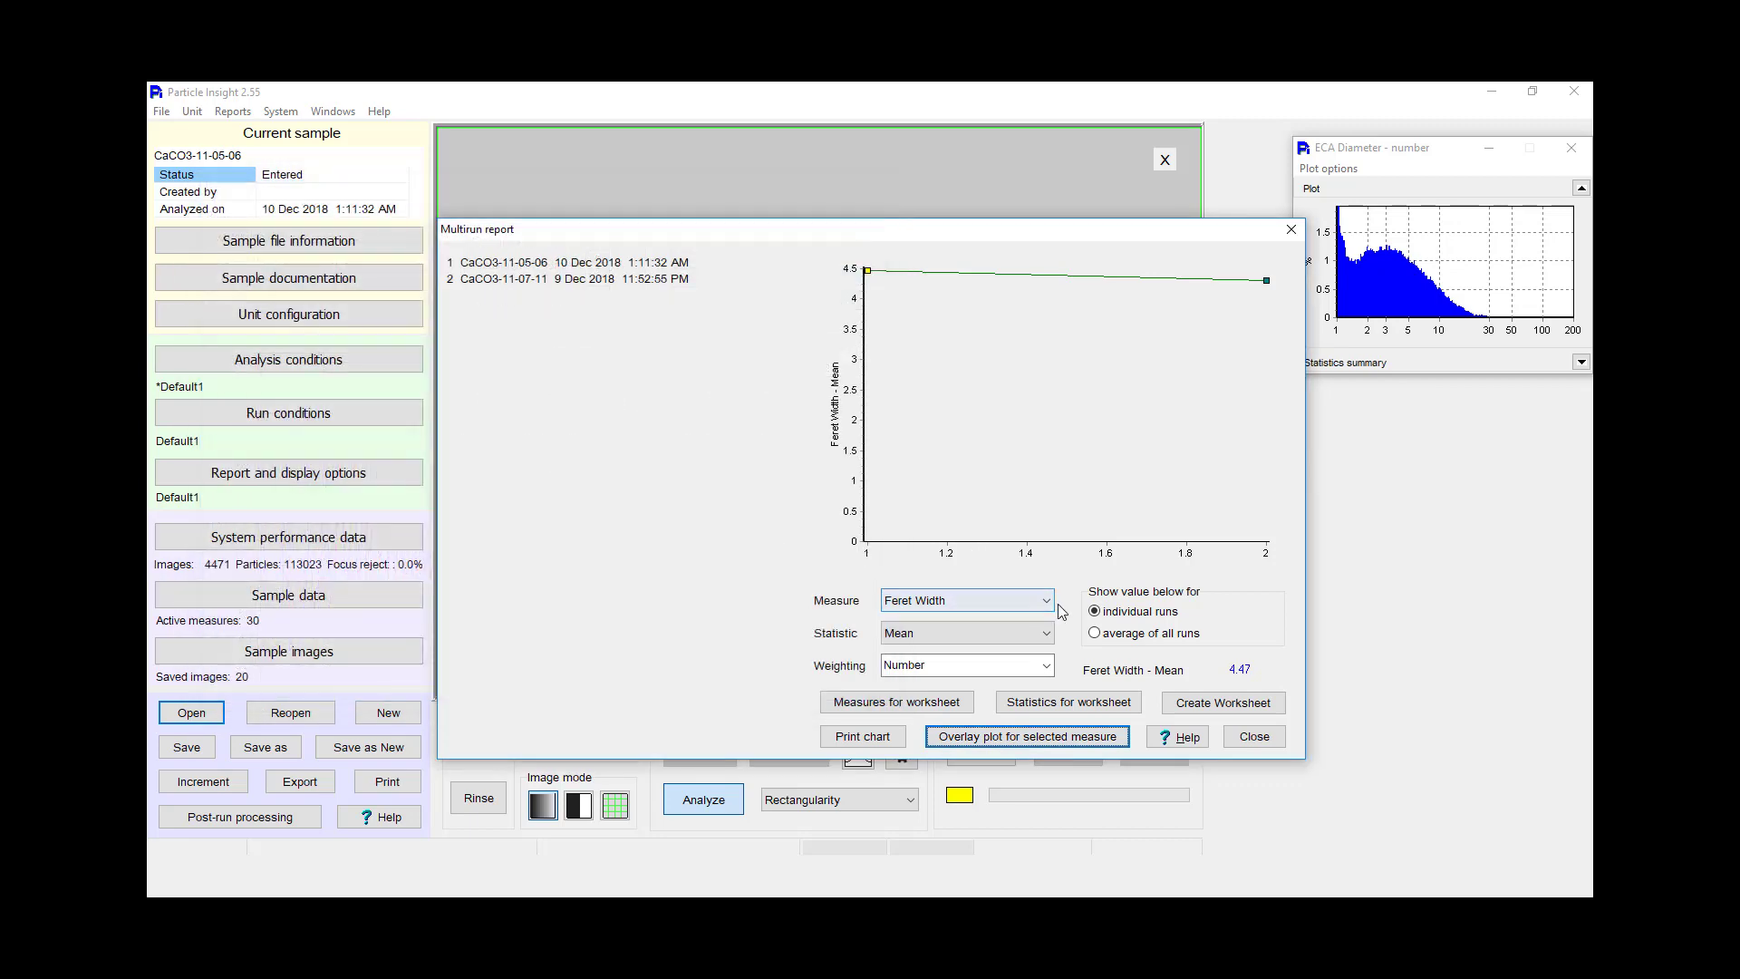
Step: Overlay both runs' Feret Length, then Feret AR distributions, closing each plot
{"action": "left_click", "coordinate": [1047, 601]}
{"action": "left_click", "coordinate": [988, 672]}
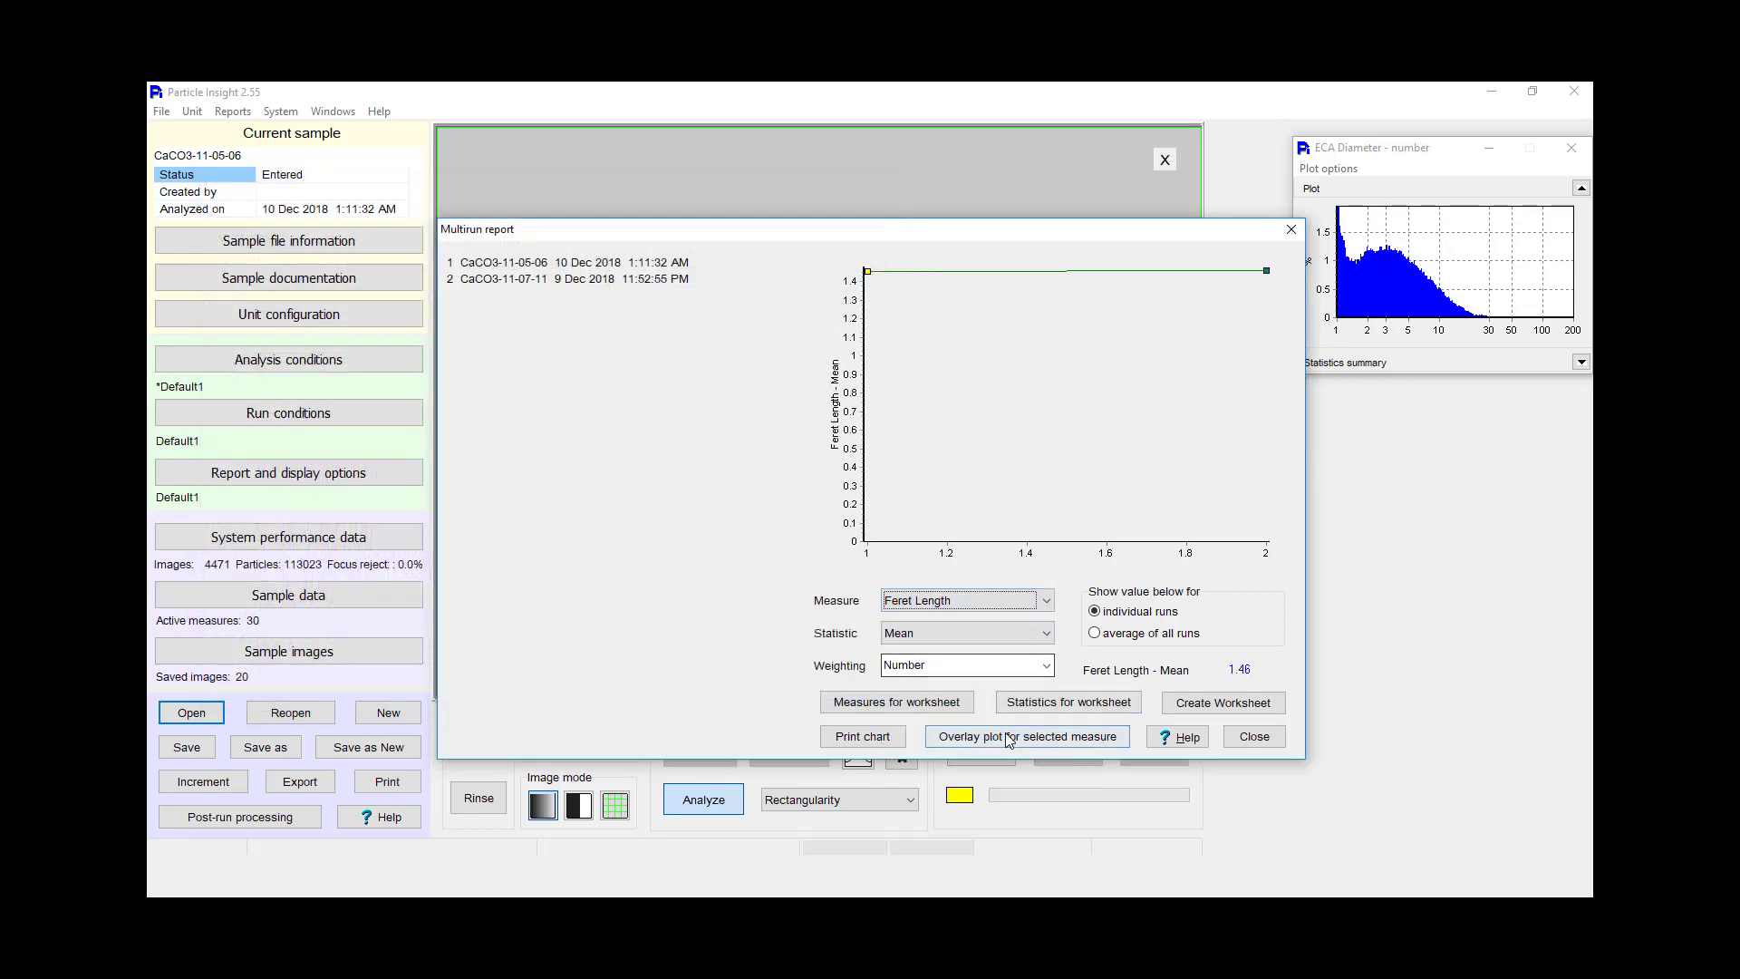
{"action": "left_click", "coordinate": [1009, 739]}
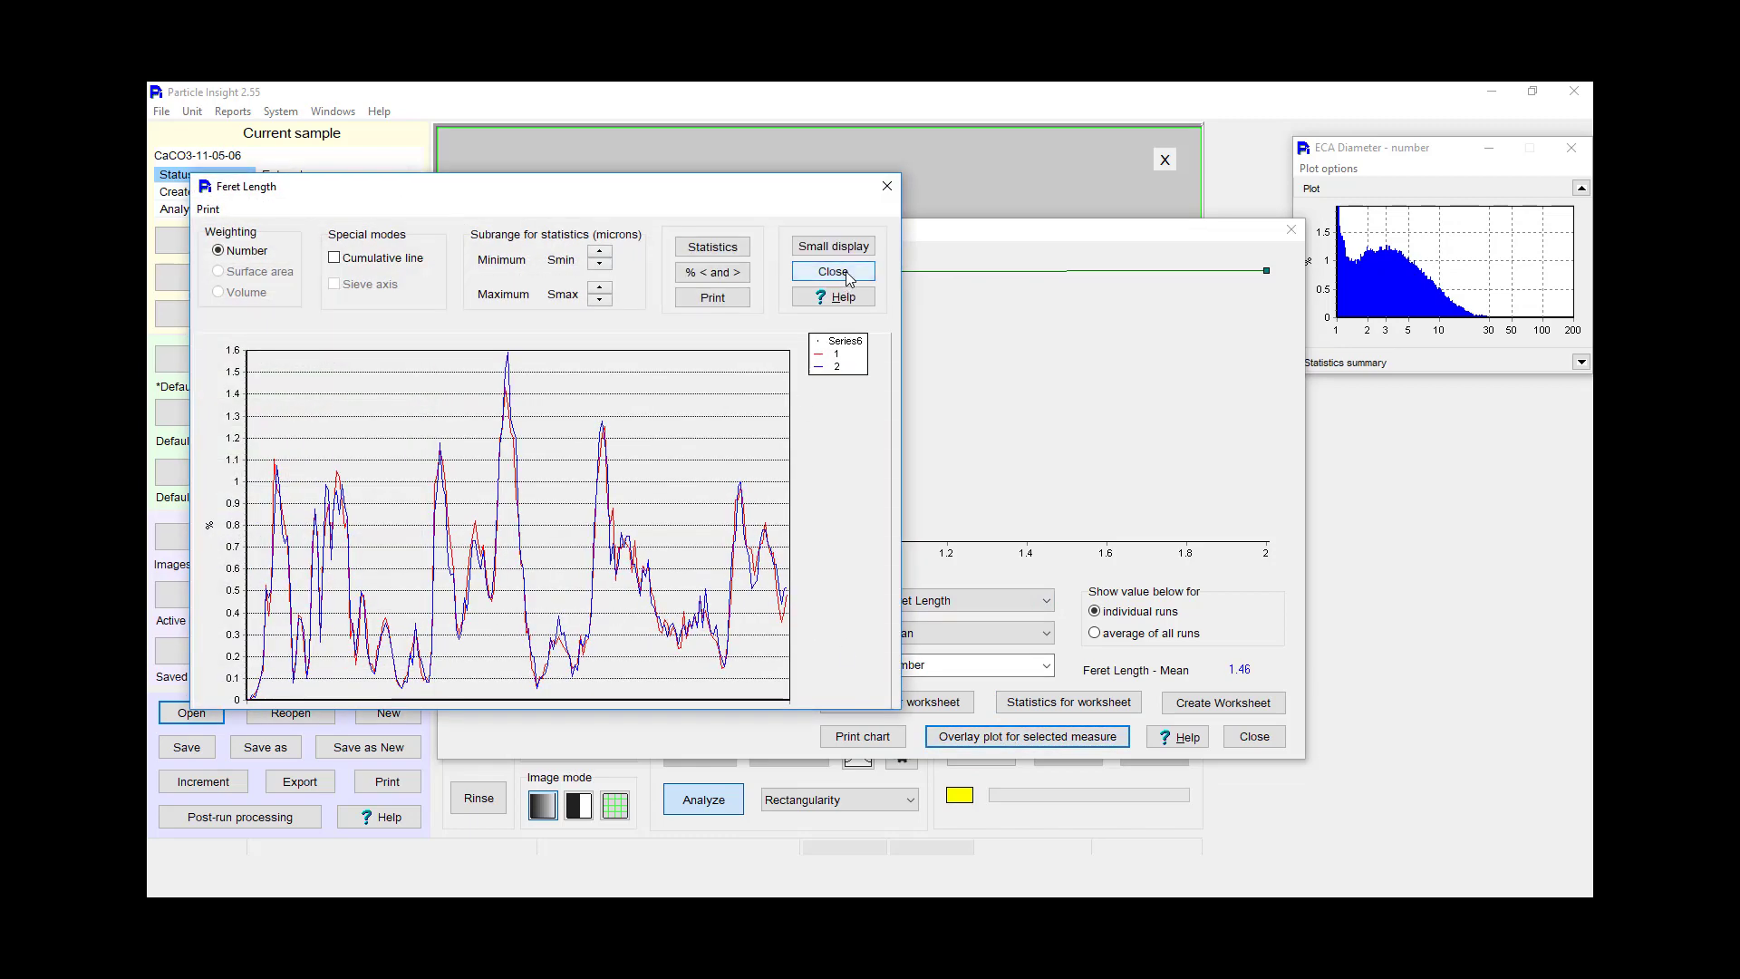
{"action": "left_click", "coordinate": [847, 274]}
{"action": "left_click", "coordinate": [1047, 601]}
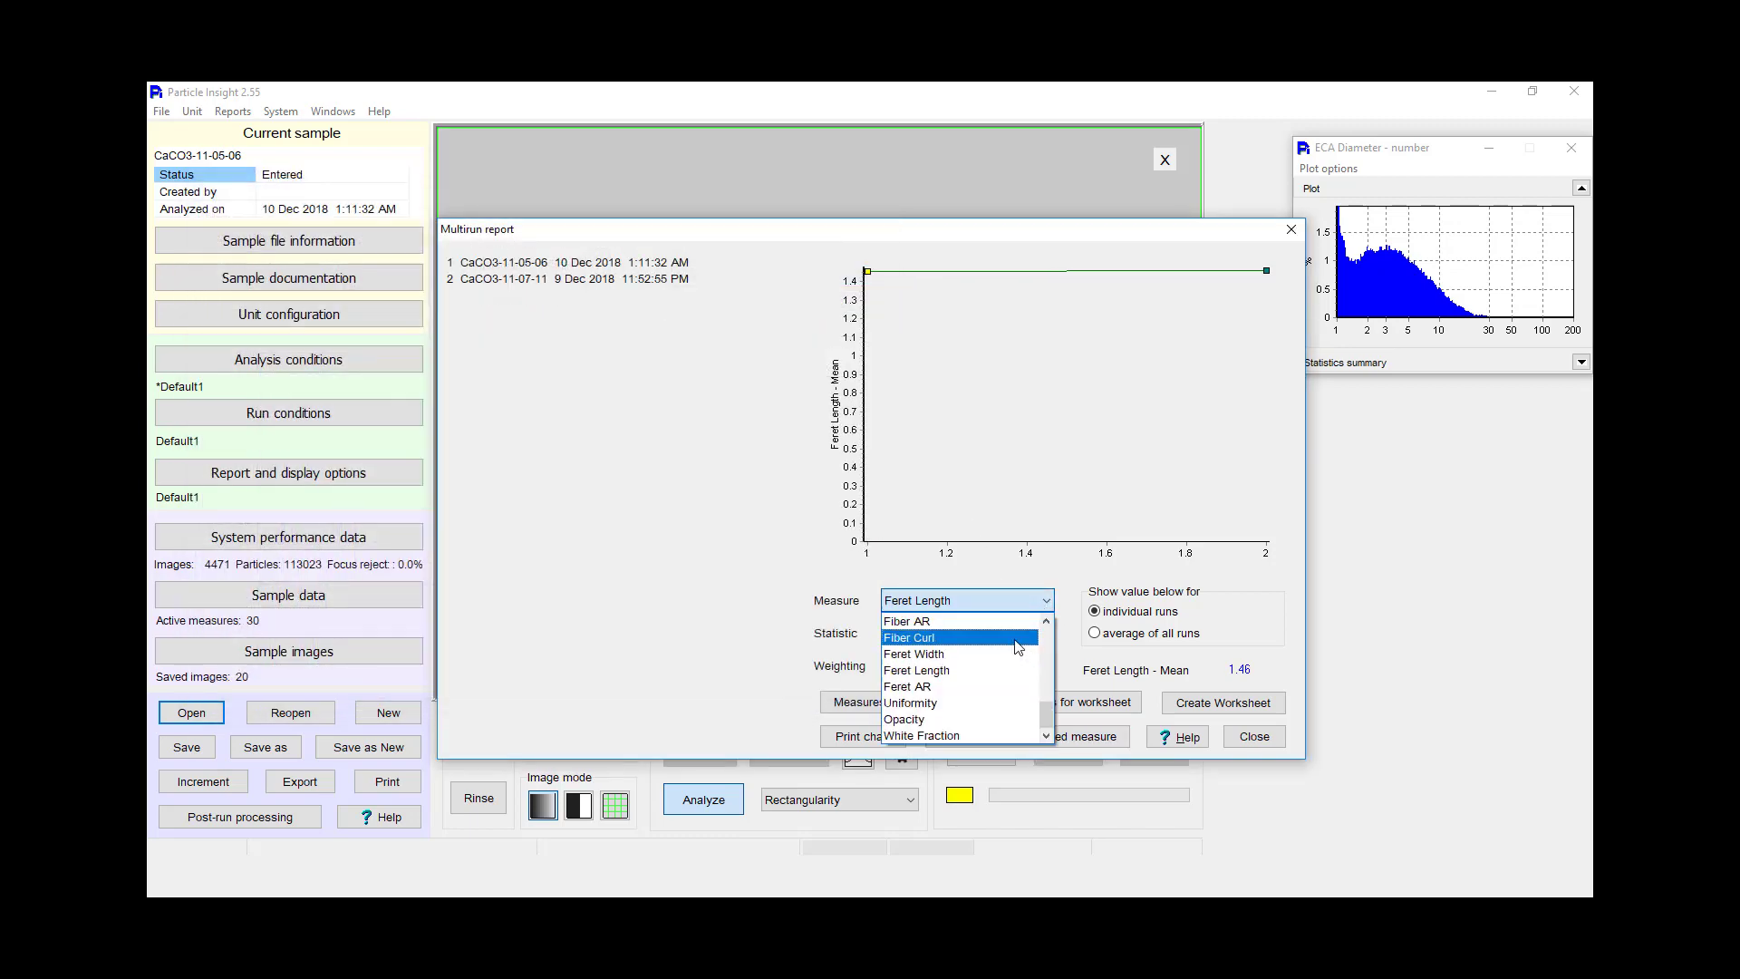
{"action": "left_click", "coordinate": [972, 687]}
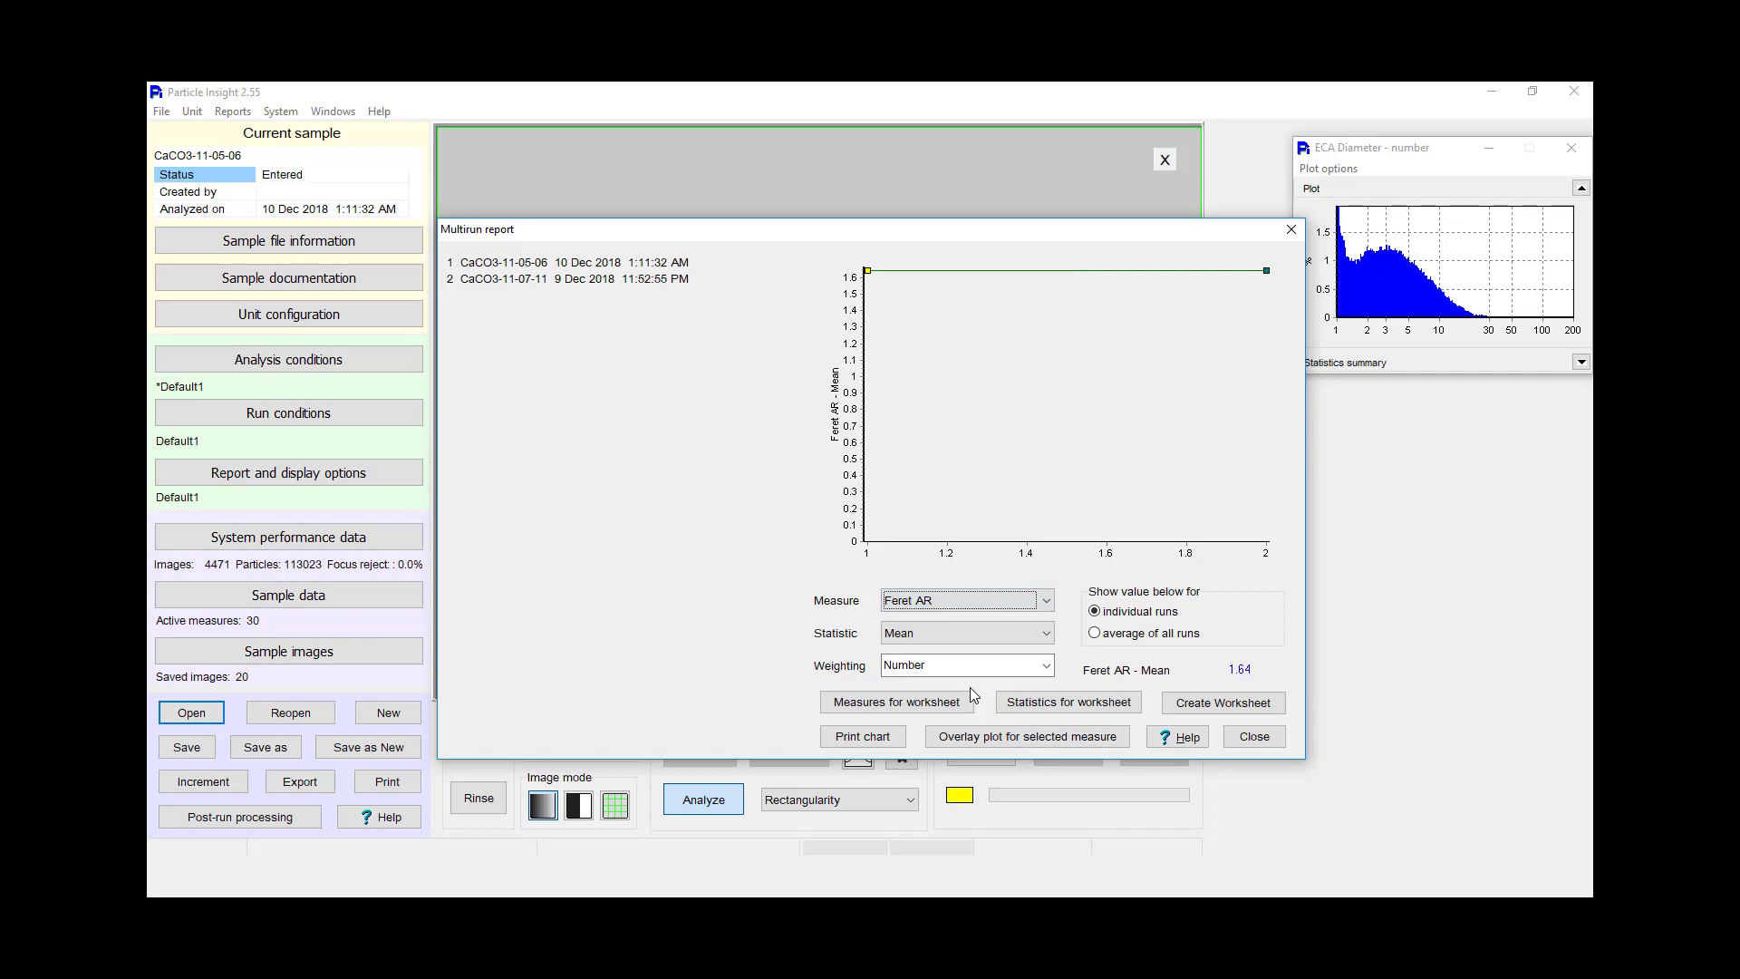
{"action": "left_click", "coordinate": [1002, 738]}
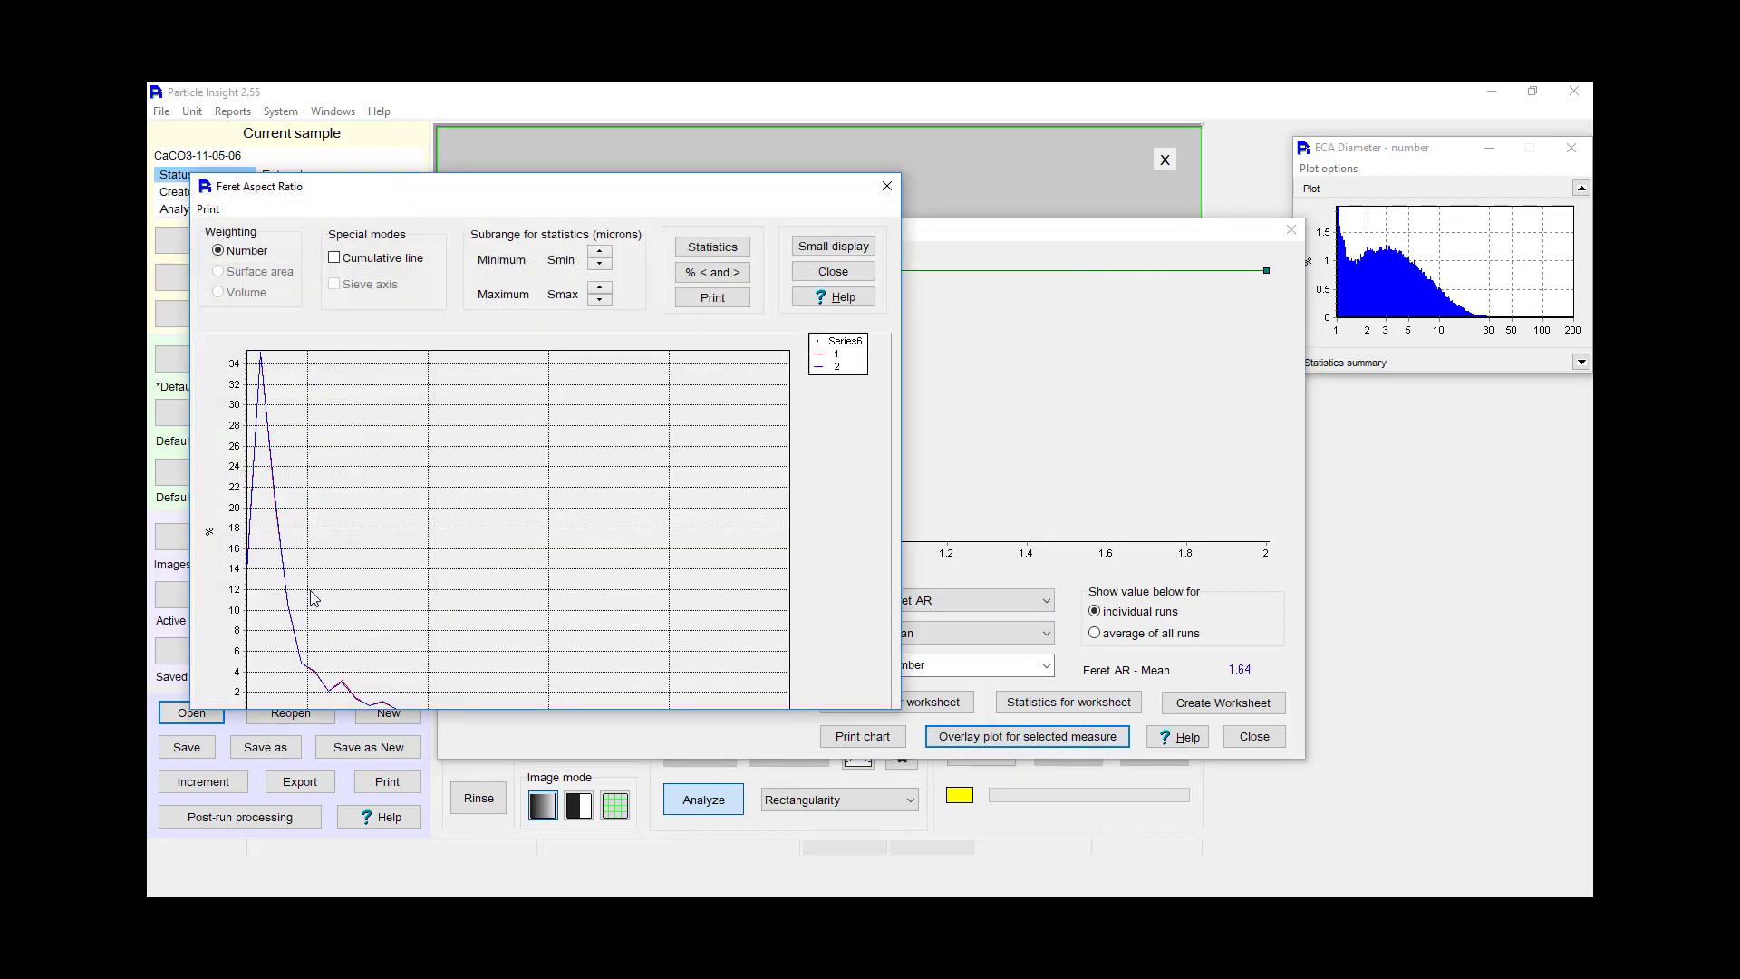
{"action": "left_click", "coordinate": [832, 272]}
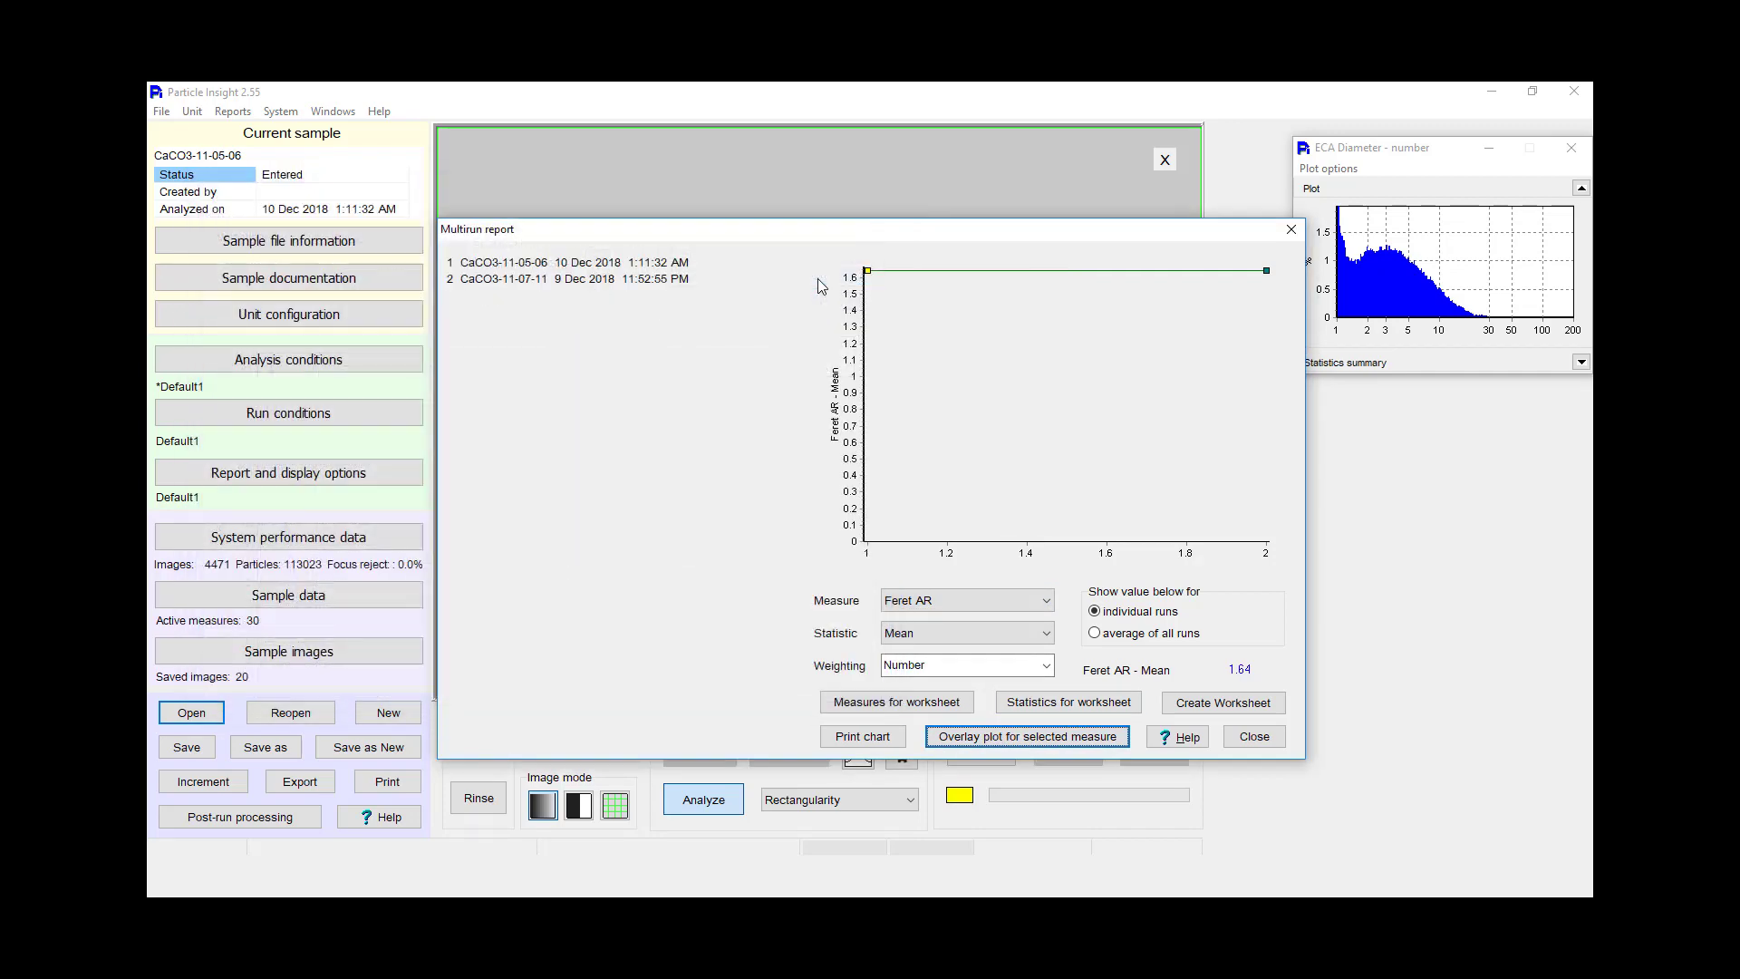
Step: Close the multirun report and open sample 1600175-2
{"action": "left_click", "coordinate": [1250, 742]}
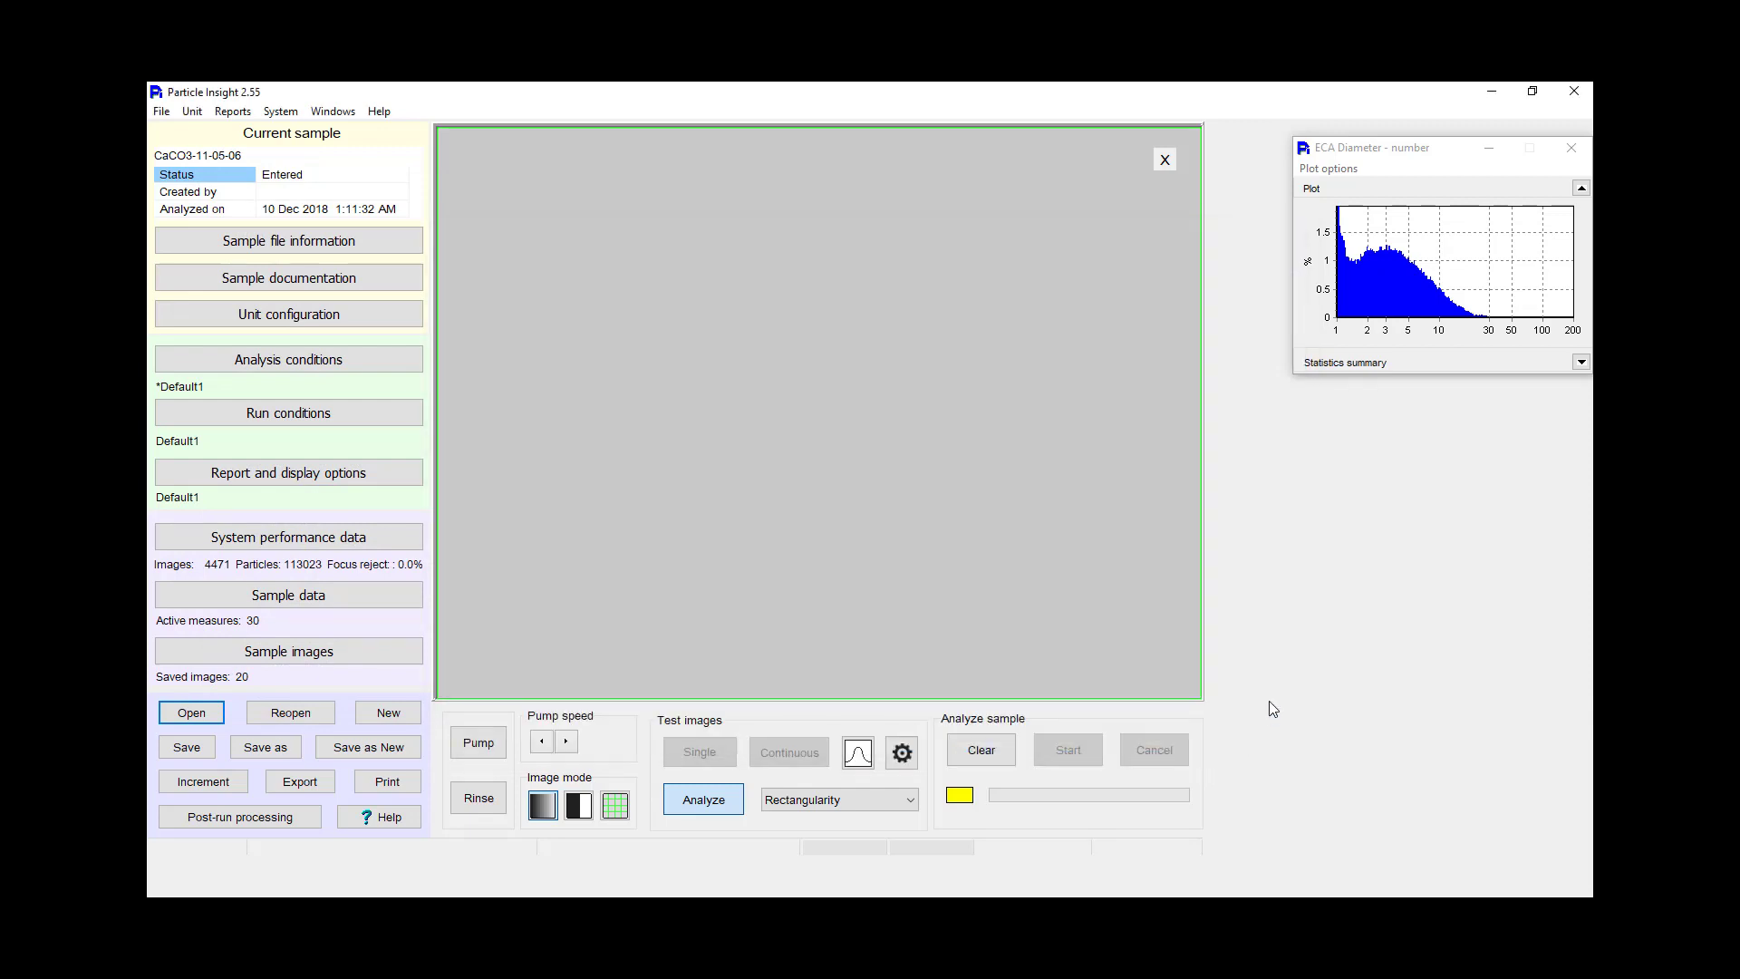
{"action": "left_click", "coordinate": [181, 718]}
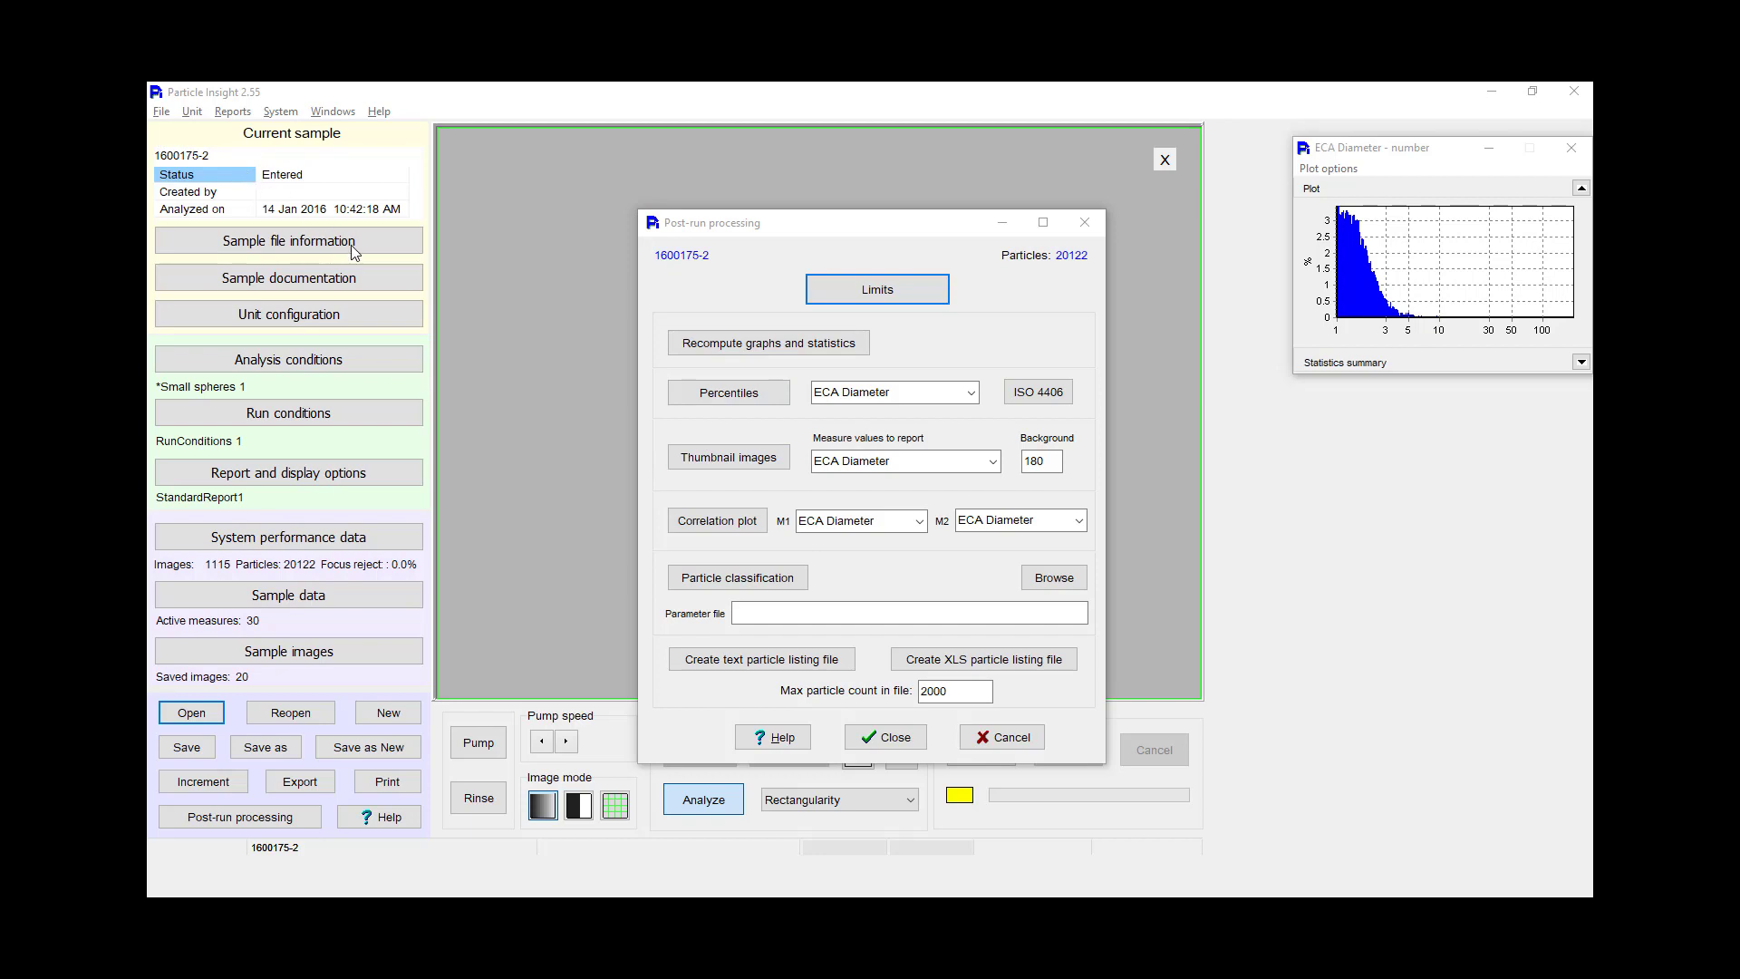
Step: Show the 1600175-2 ECA Diameter thumbnails, page through nine pages, then close thumbnails and post-run processing
{"action": "left_click", "coordinate": [723, 460]}
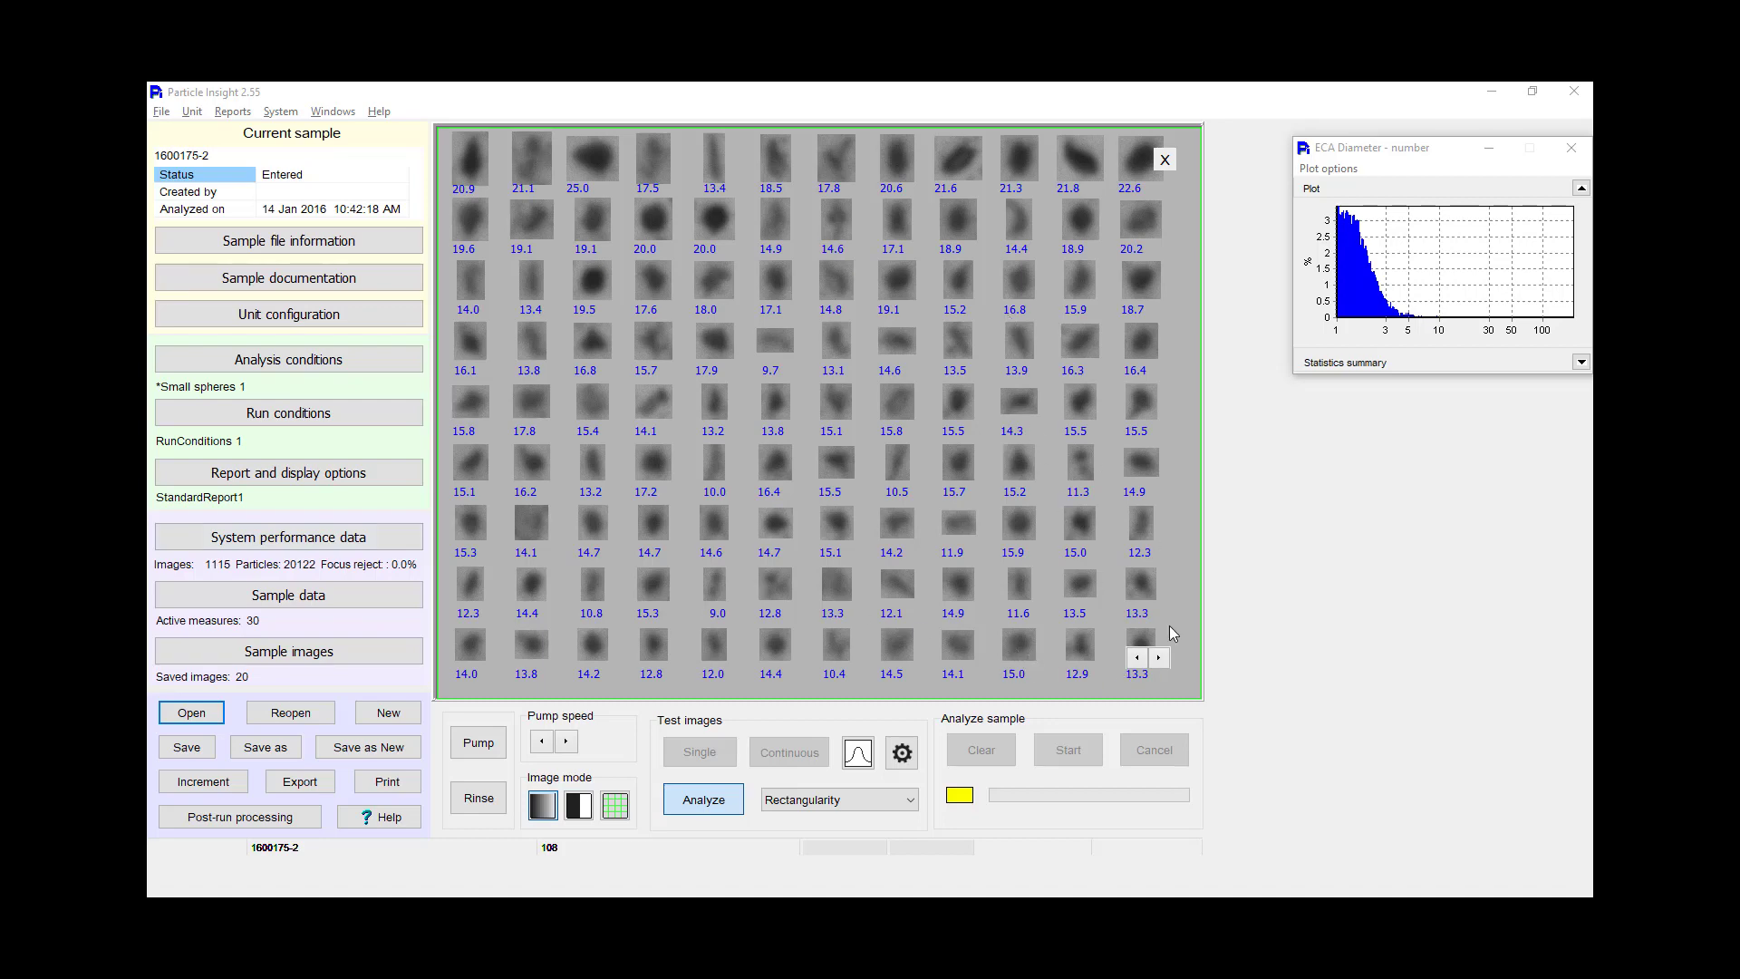
{"action": "left_click", "coordinate": [1164, 661]}
{"action": "left_click", "coordinate": [1162, 660]}
{"action": "left_click", "coordinate": [1162, 660]}
{"action": "left_click", "coordinate": [1162, 660]}
{"action": "left_click", "coordinate": [1163, 660]}
{"action": "left_click", "coordinate": [1168, 659]}
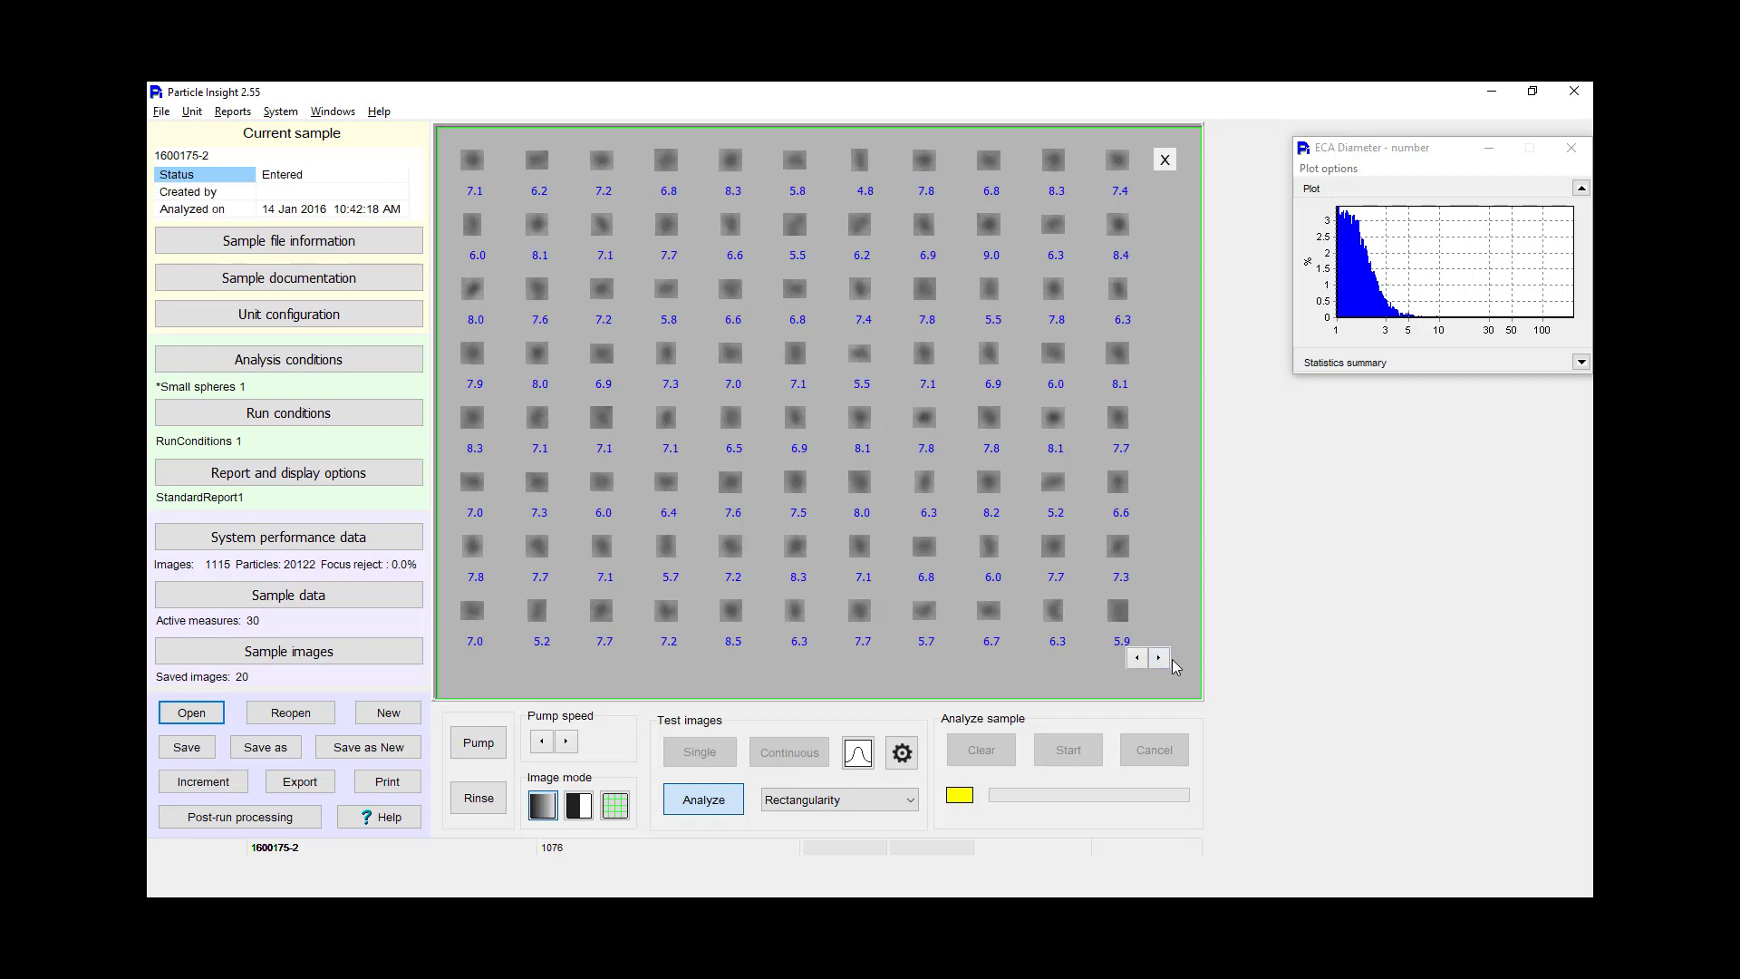
{"action": "left_click", "coordinate": [1164, 659]}
{"action": "left_click", "coordinate": [1164, 660]}
{"action": "left_click", "coordinate": [1163, 660]}
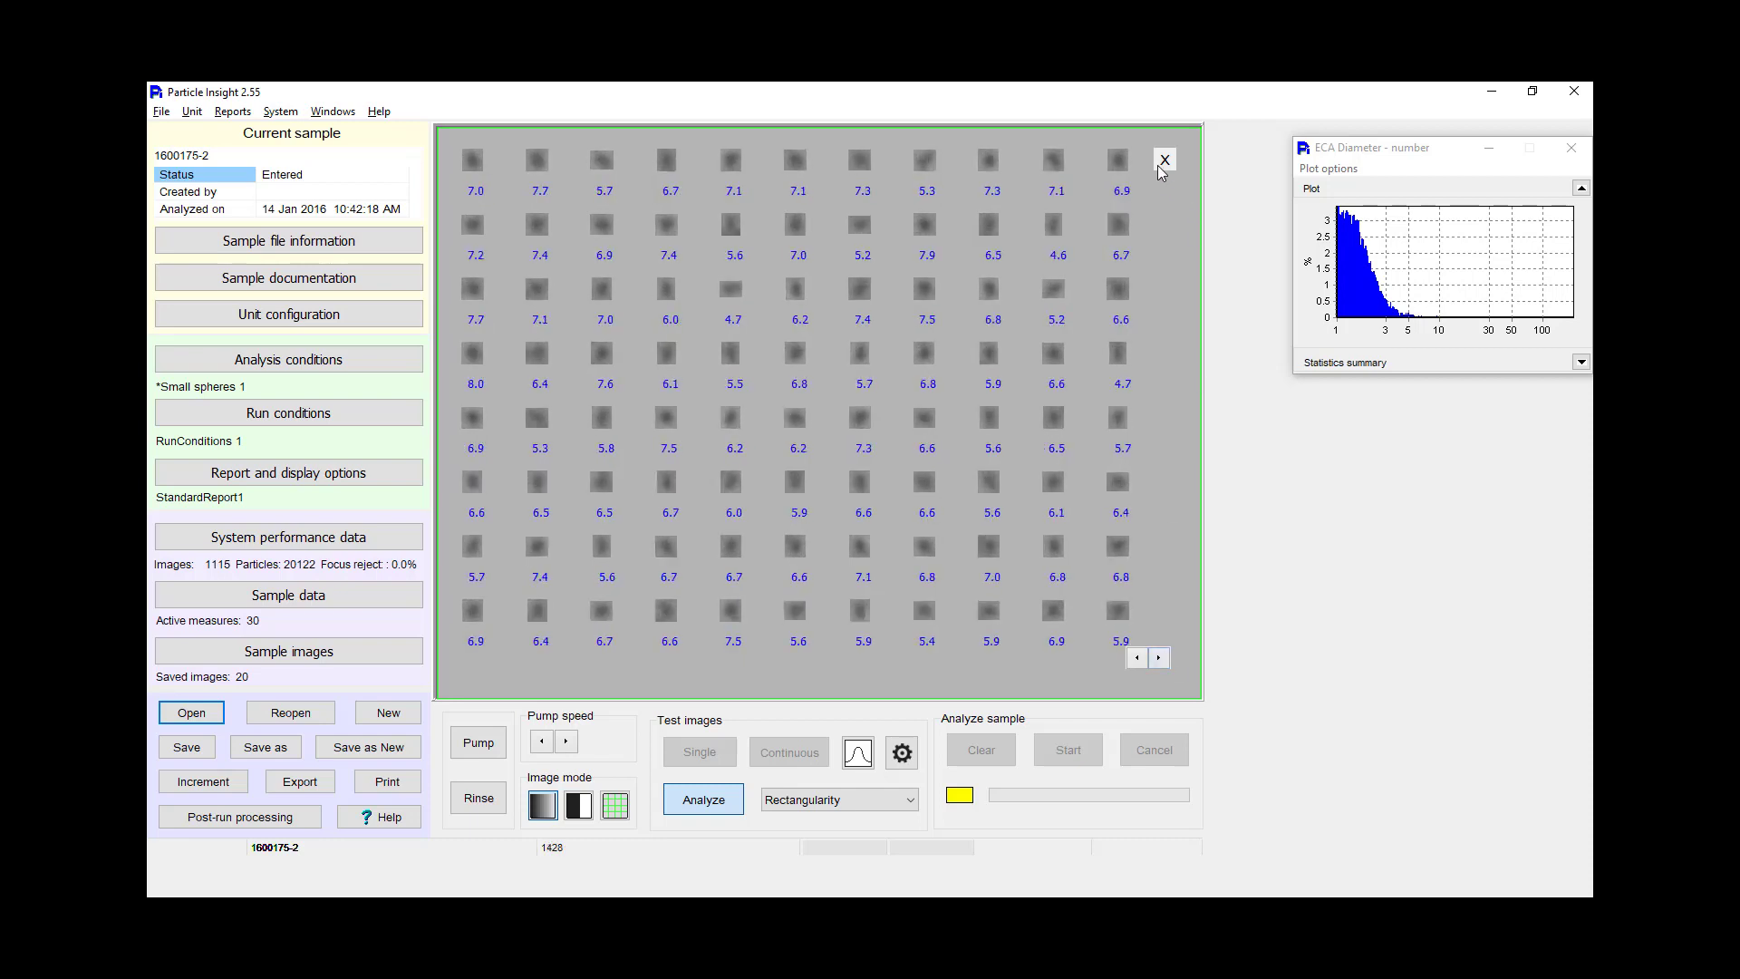
{"action": "left_click", "coordinate": [1166, 161]}
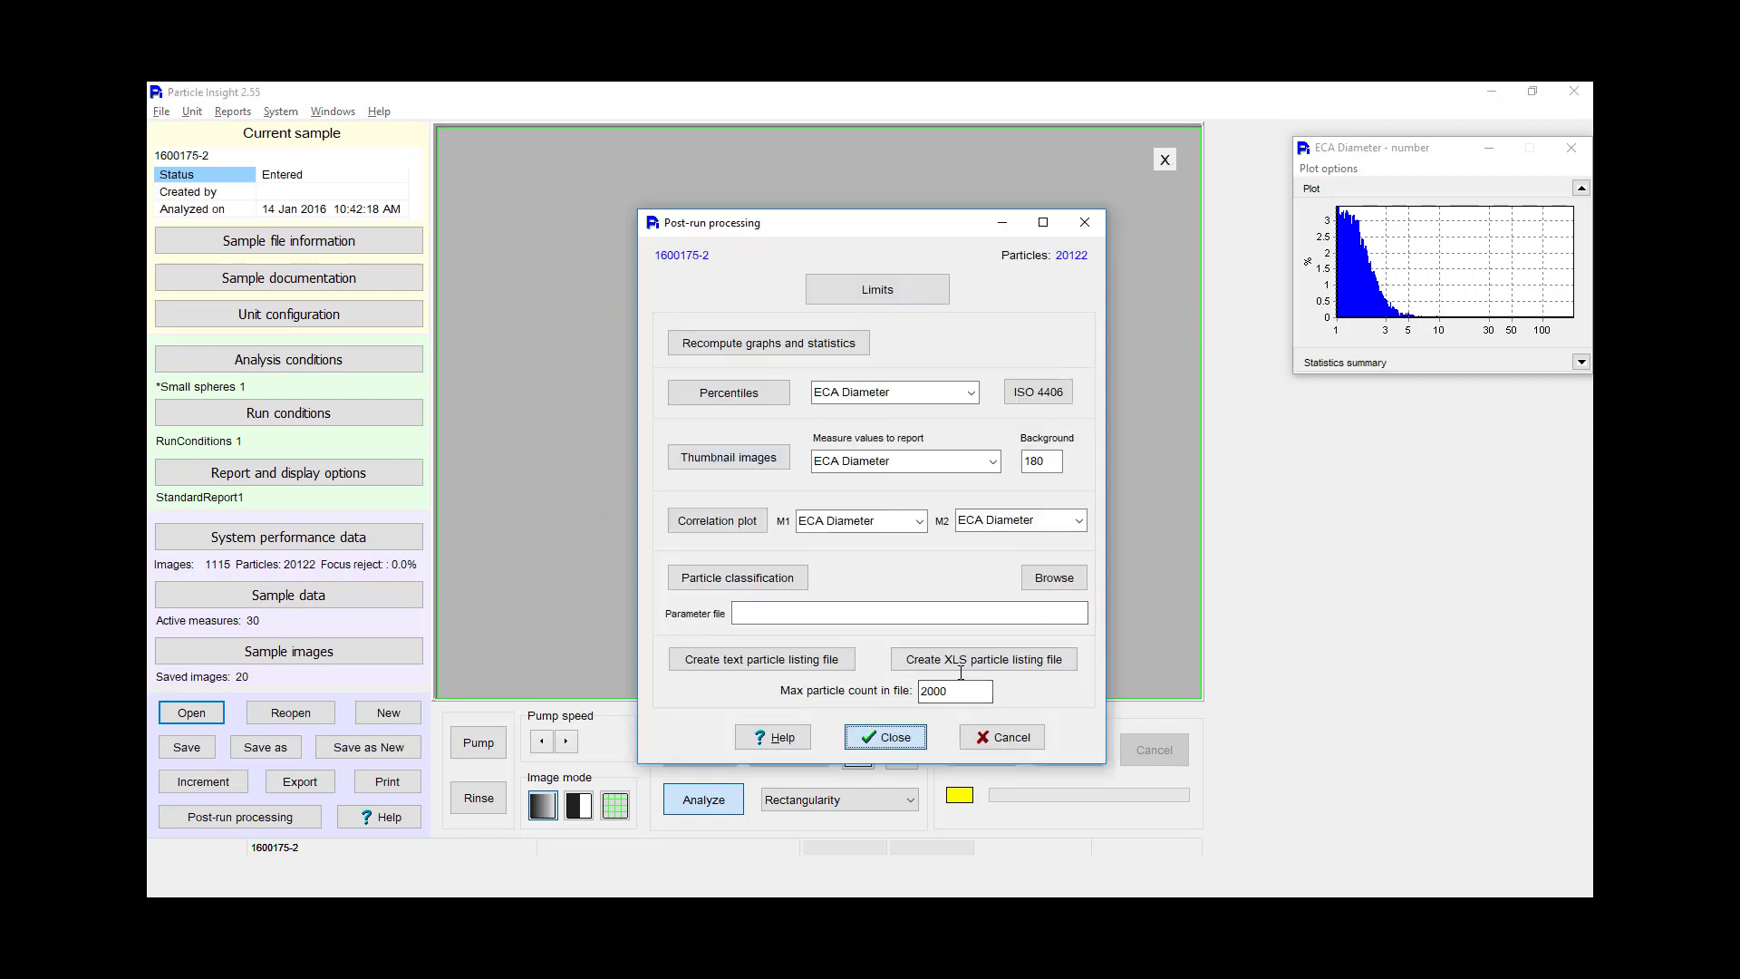
{"action": "left_click", "coordinate": [892, 737]}
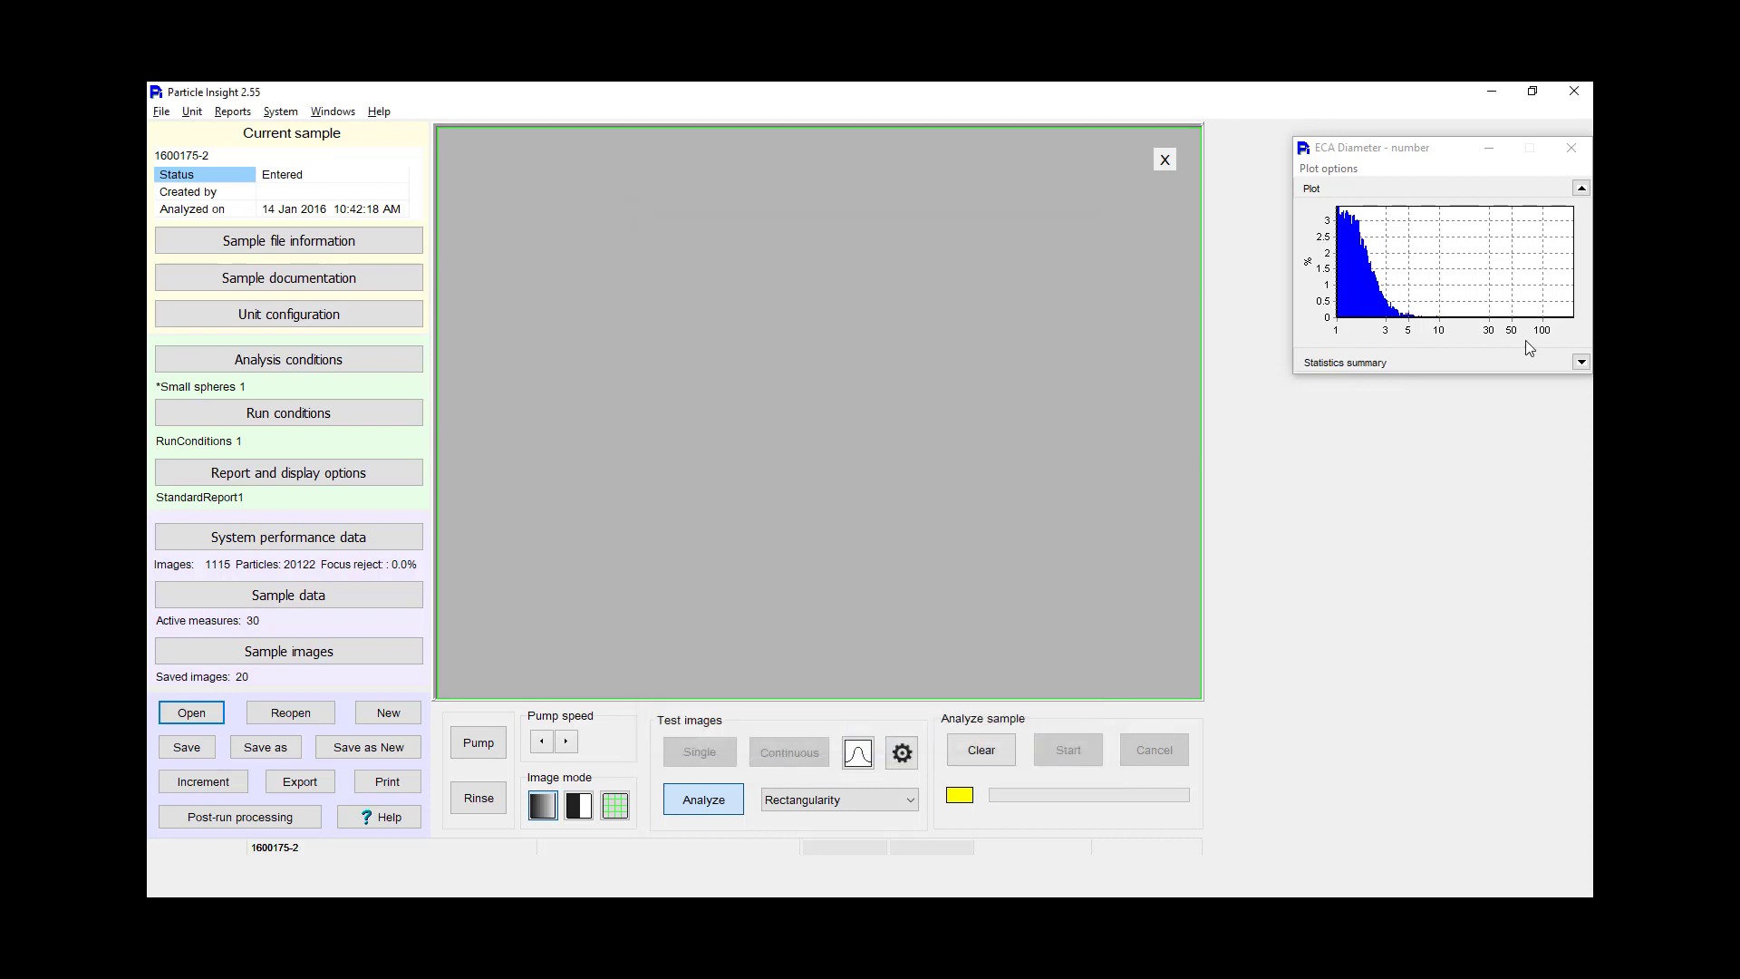
Step: Expand the ECA Diameter statistics summary and open Circularity and Smoothness histogram windows
{"action": "left_click", "coordinate": [1582, 362]}
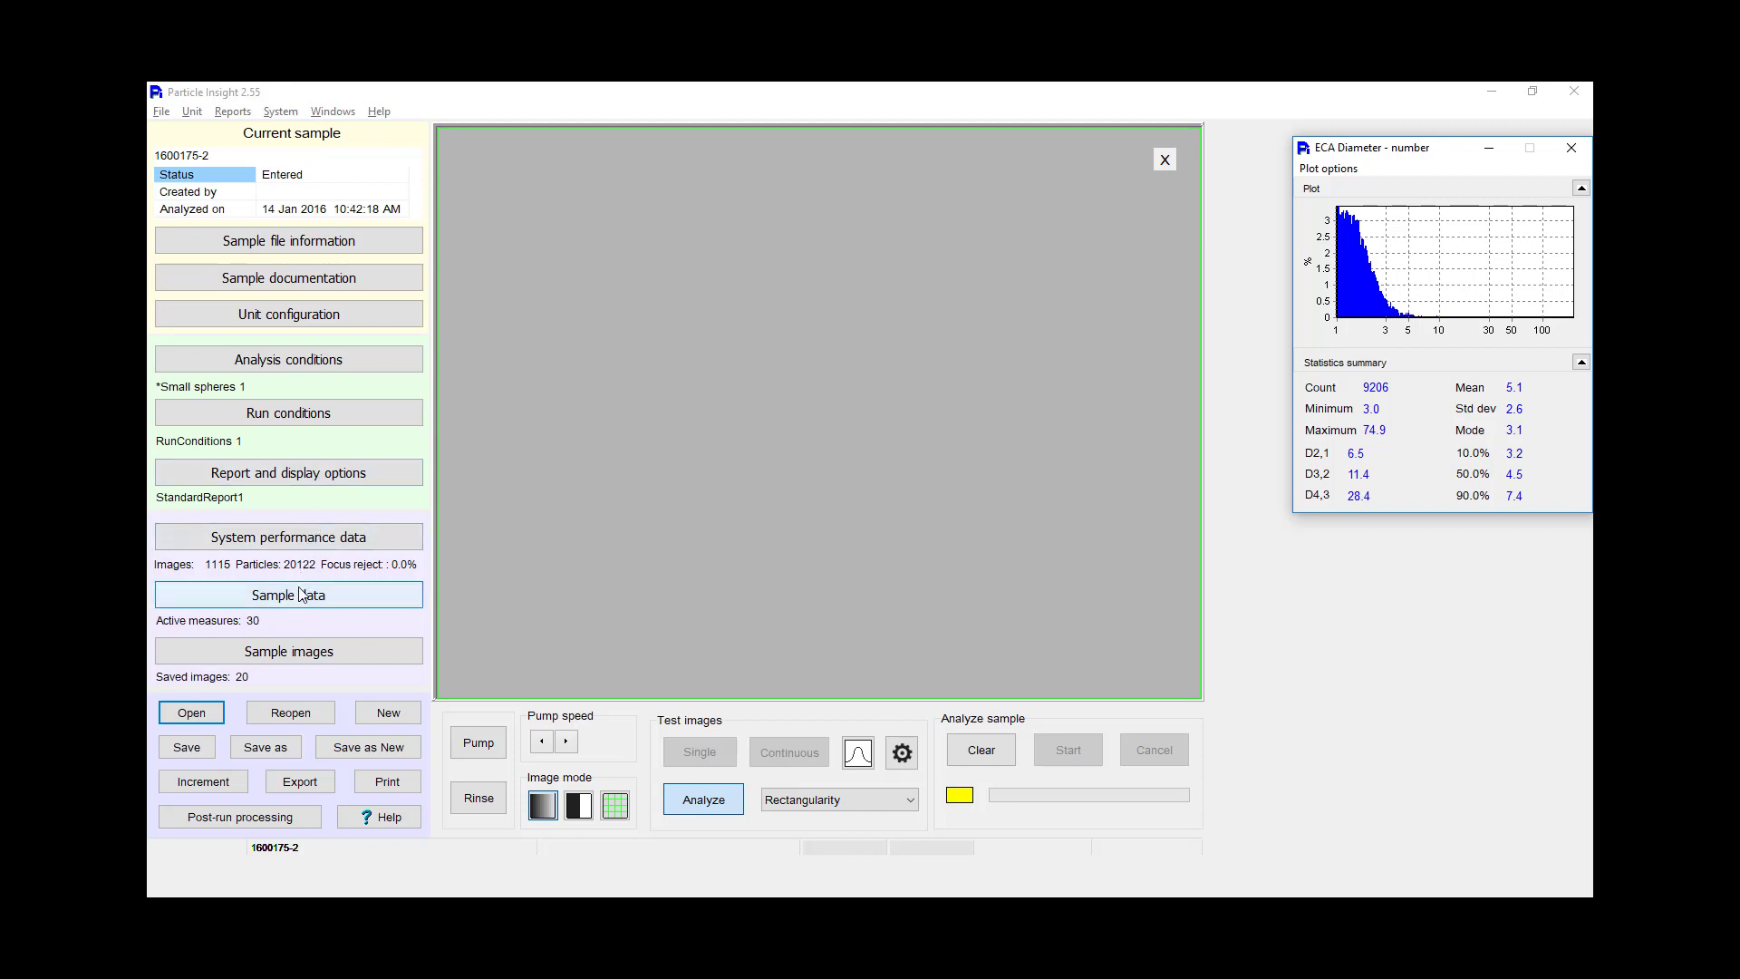
{"action": "left_click", "coordinate": [342, 111]}
{"action": "mouse_move", "coordinate": [344, 133]}
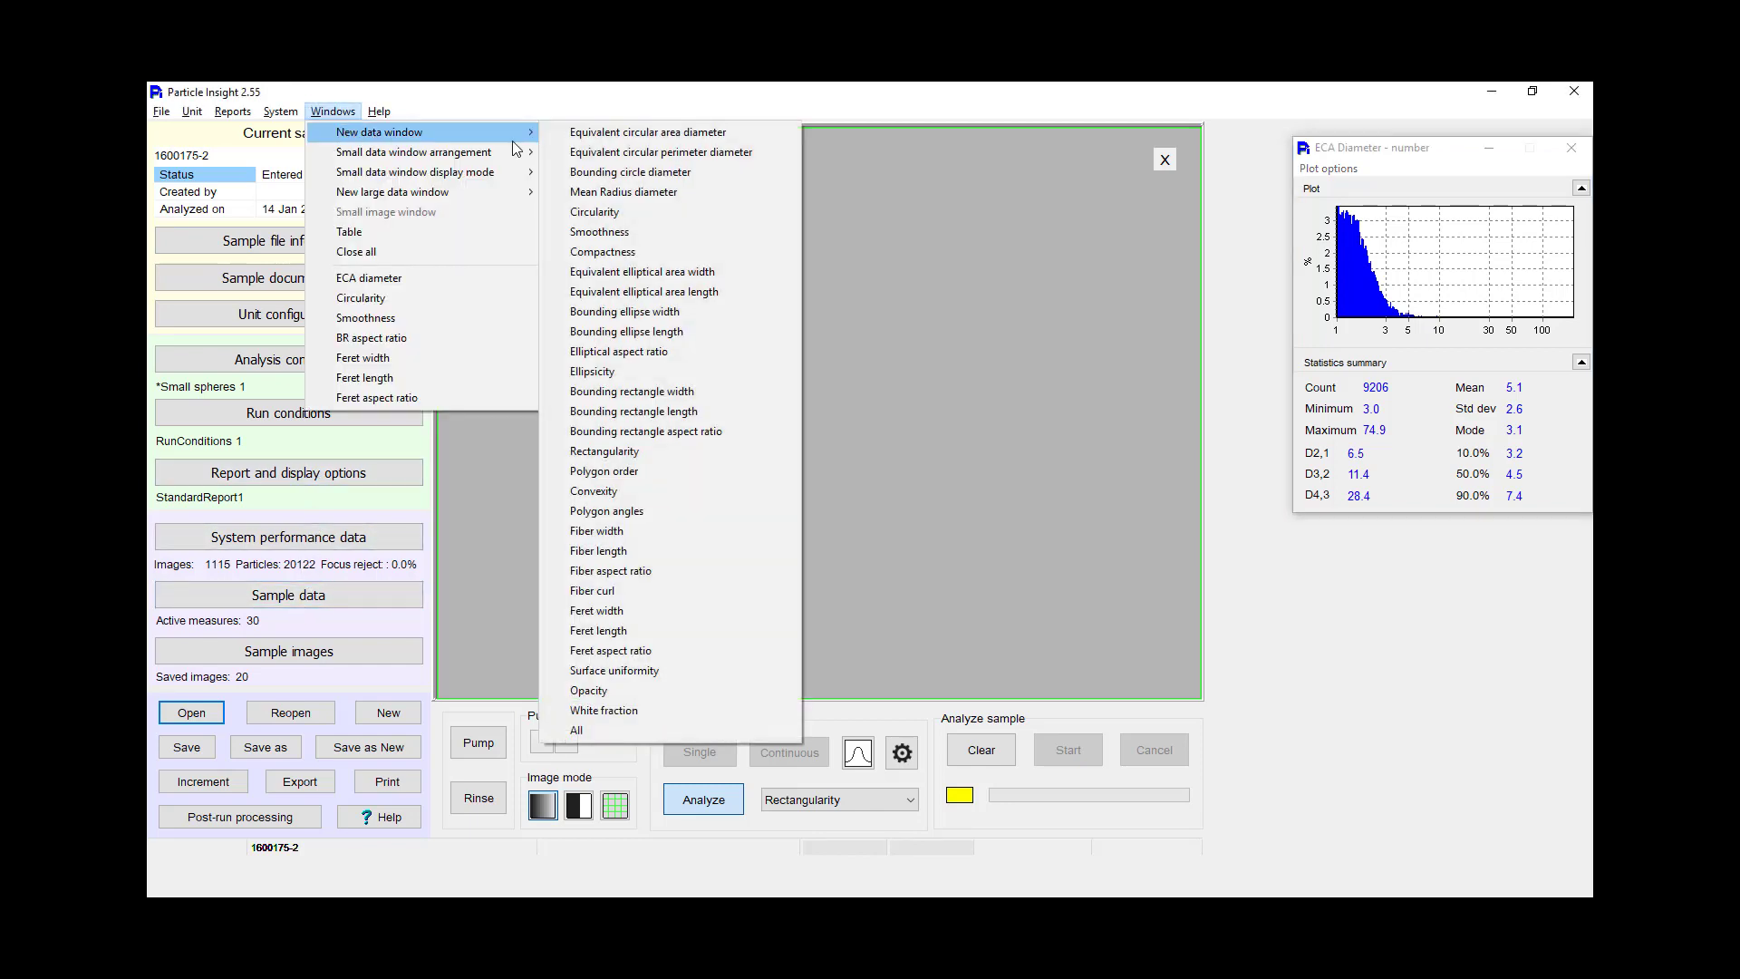
{"action": "left_click", "coordinate": [649, 211]}
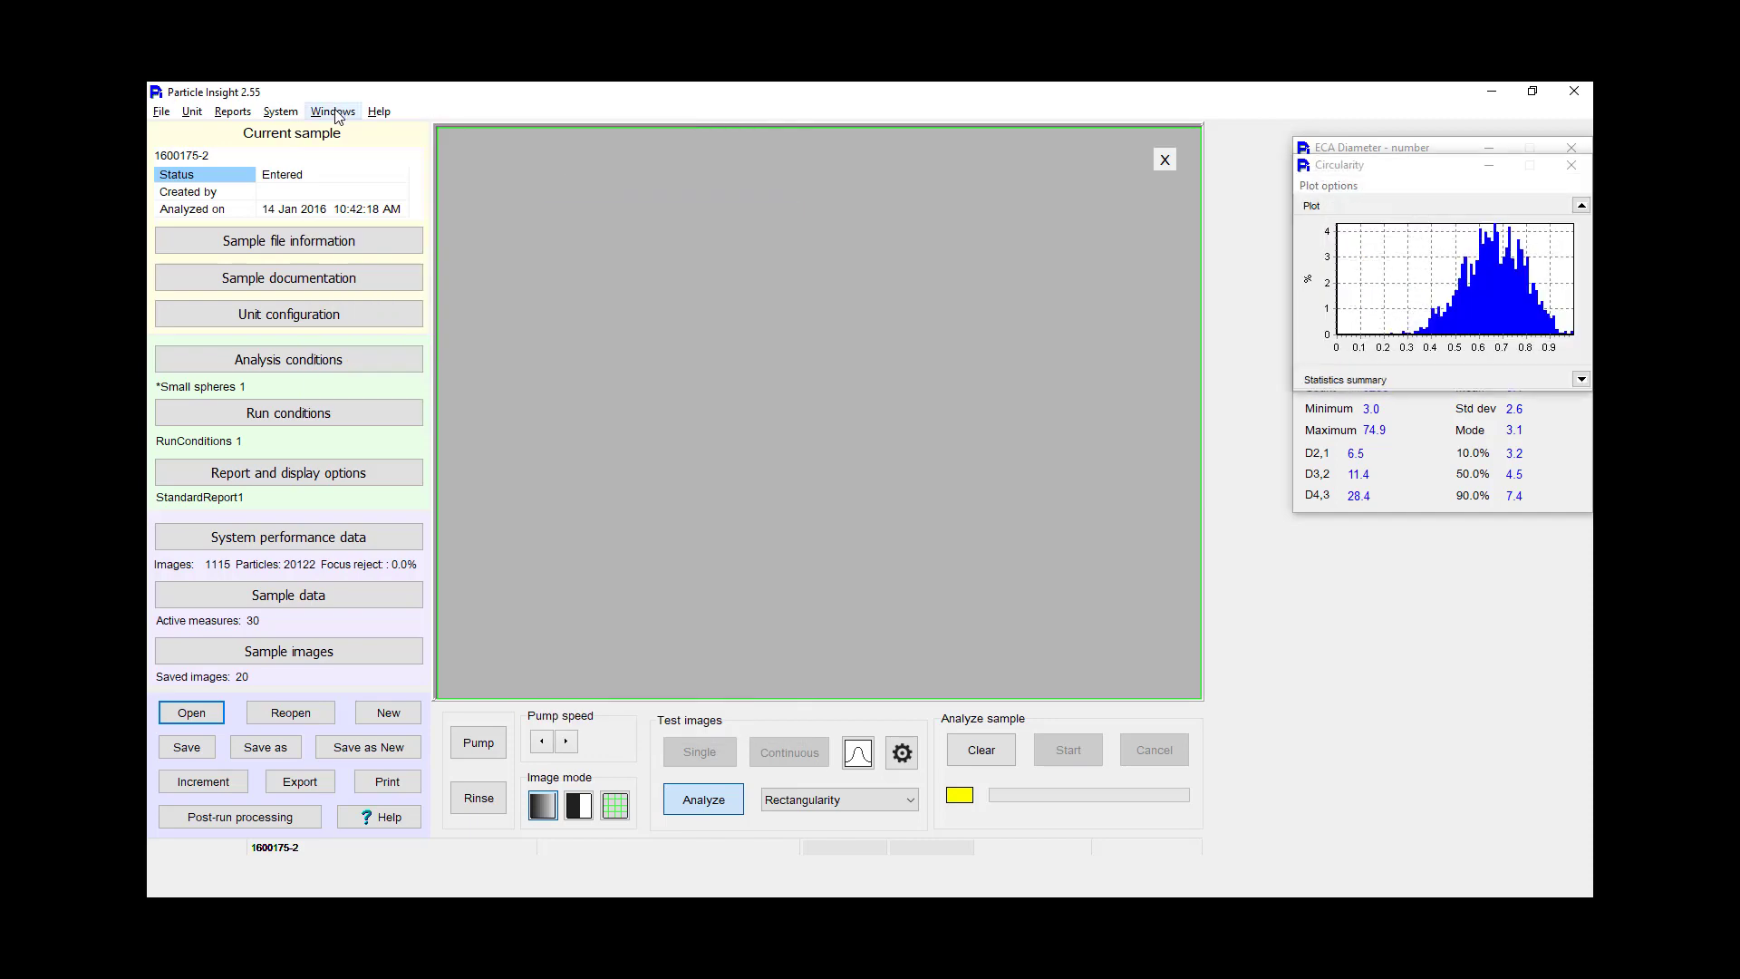
{"action": "left_click", "coordinate": [332, 112]}
{"action": "mouse_move", "coordinate": [381, 132]}
{"action": "left_click", "coordinate": [609, 234]}
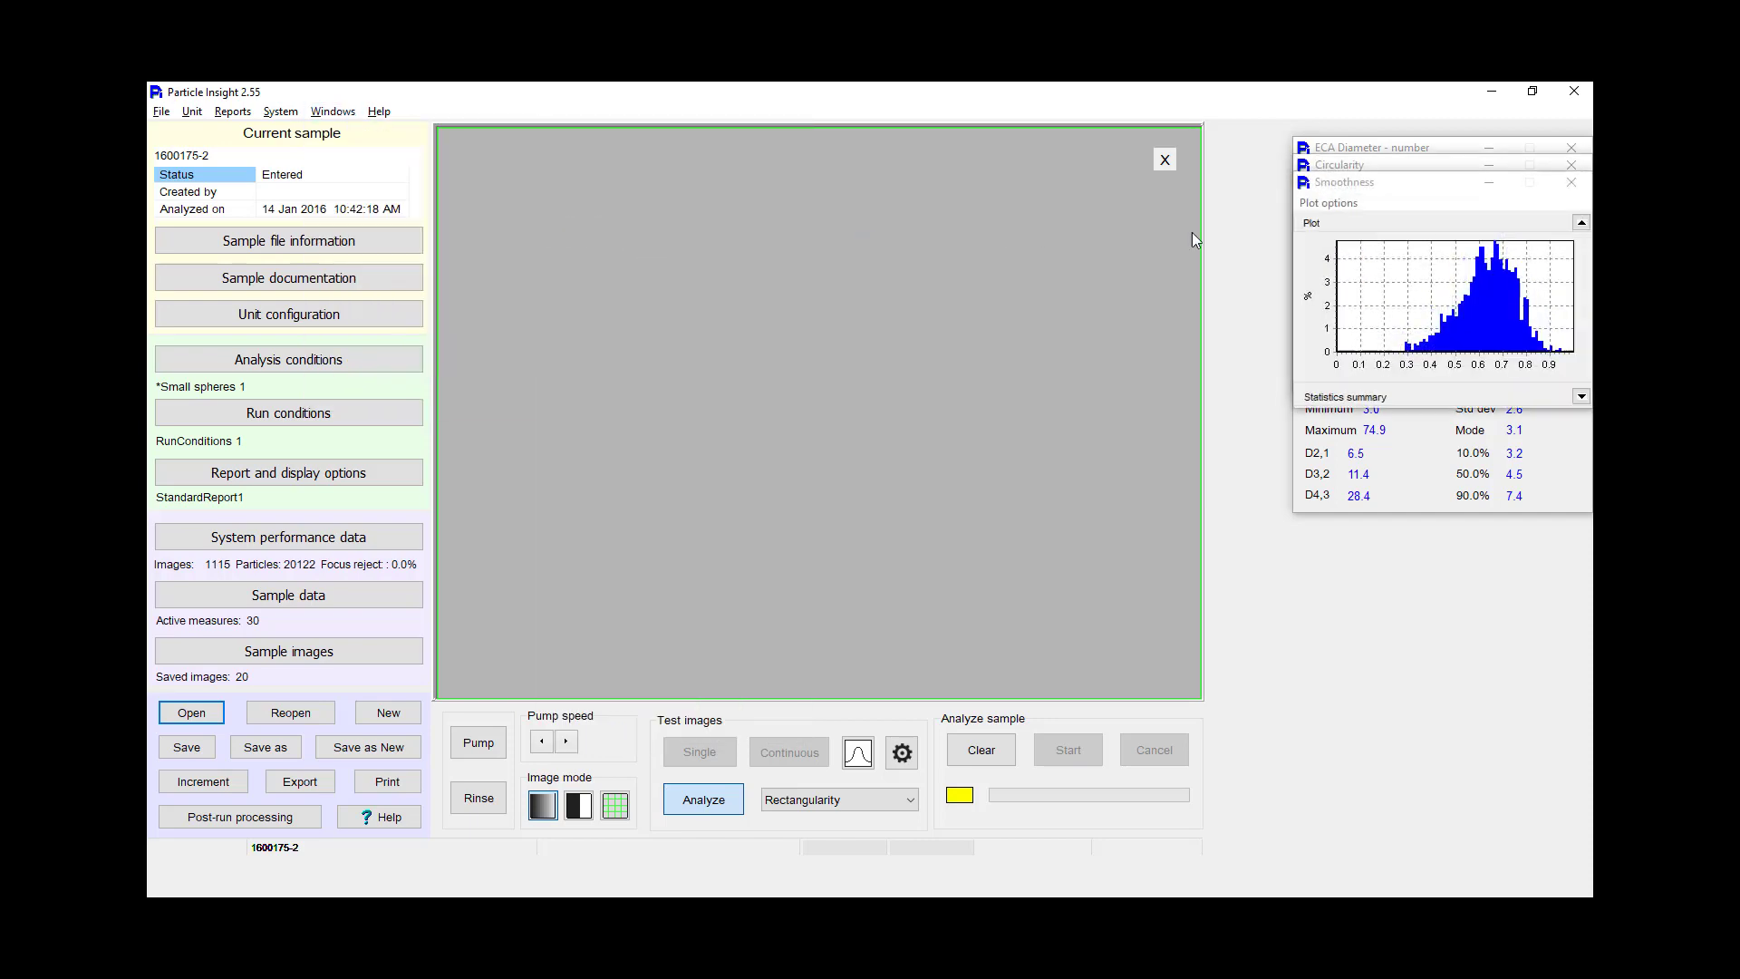
Step: Arrange the Circularity and Smoothness histograms side by side along the lower right
{"action": "left_click_drag", "start_coordinate": [1358, 263], "coordinate": [1311, 623]}
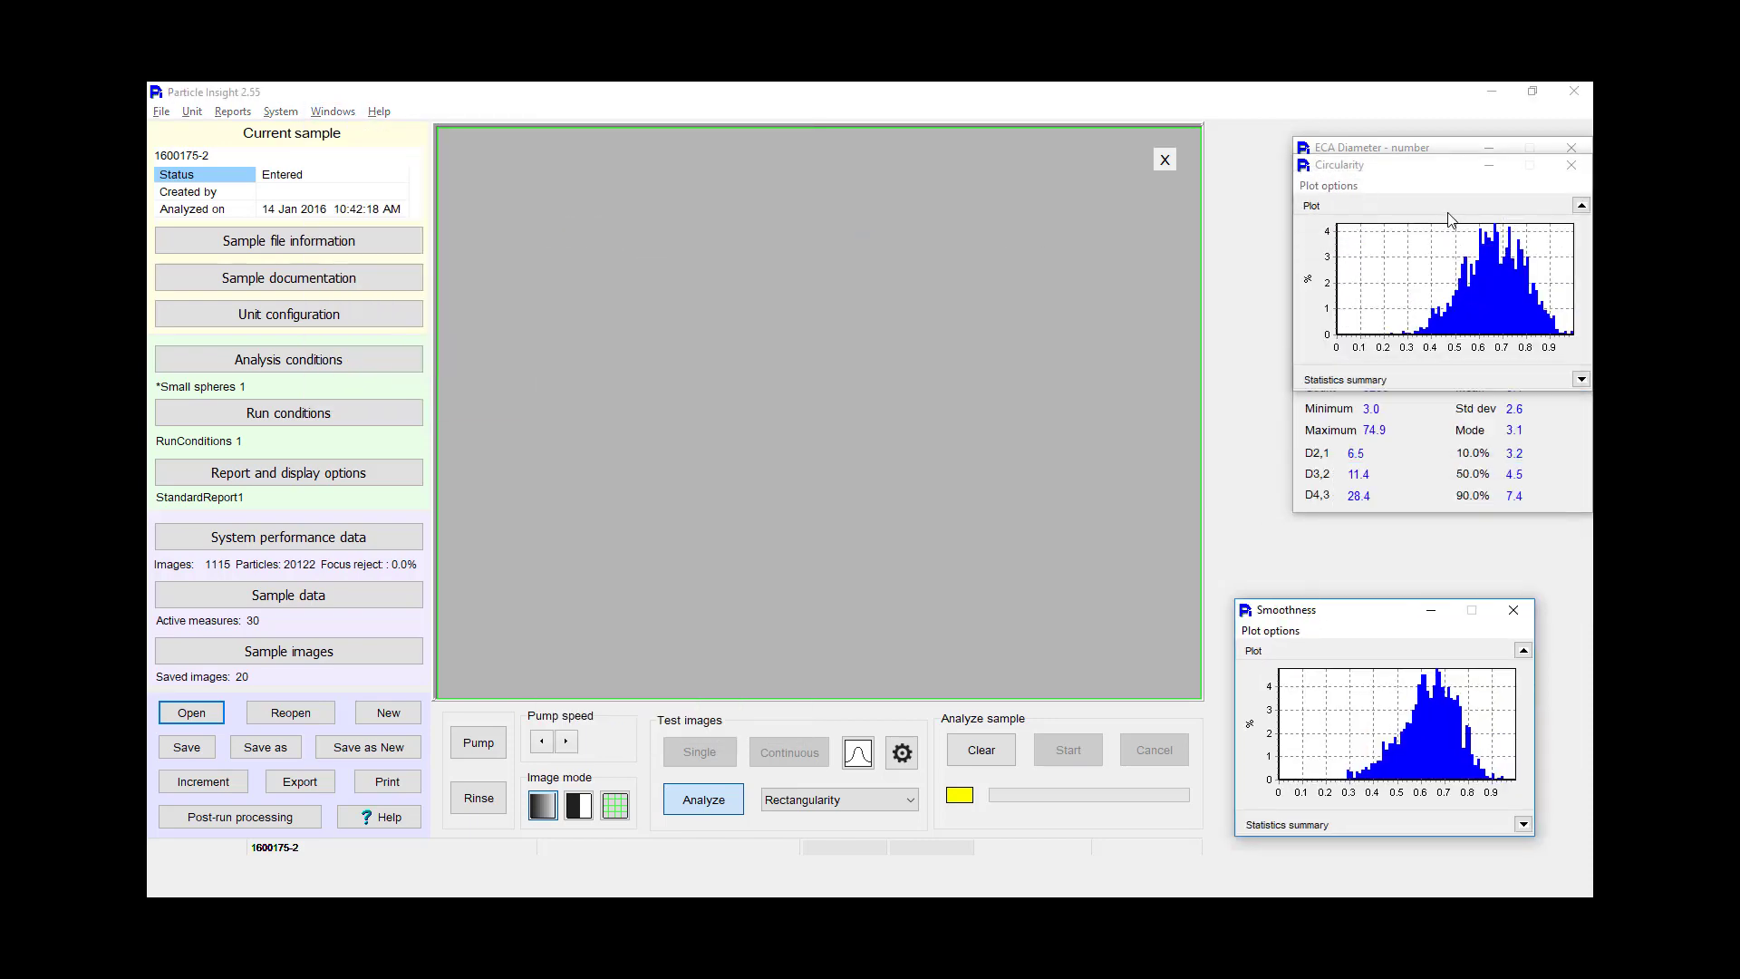
{"action": "left_click_drag", "start_coordinate": [1440, 174], "coordinate": [1090, 669]}
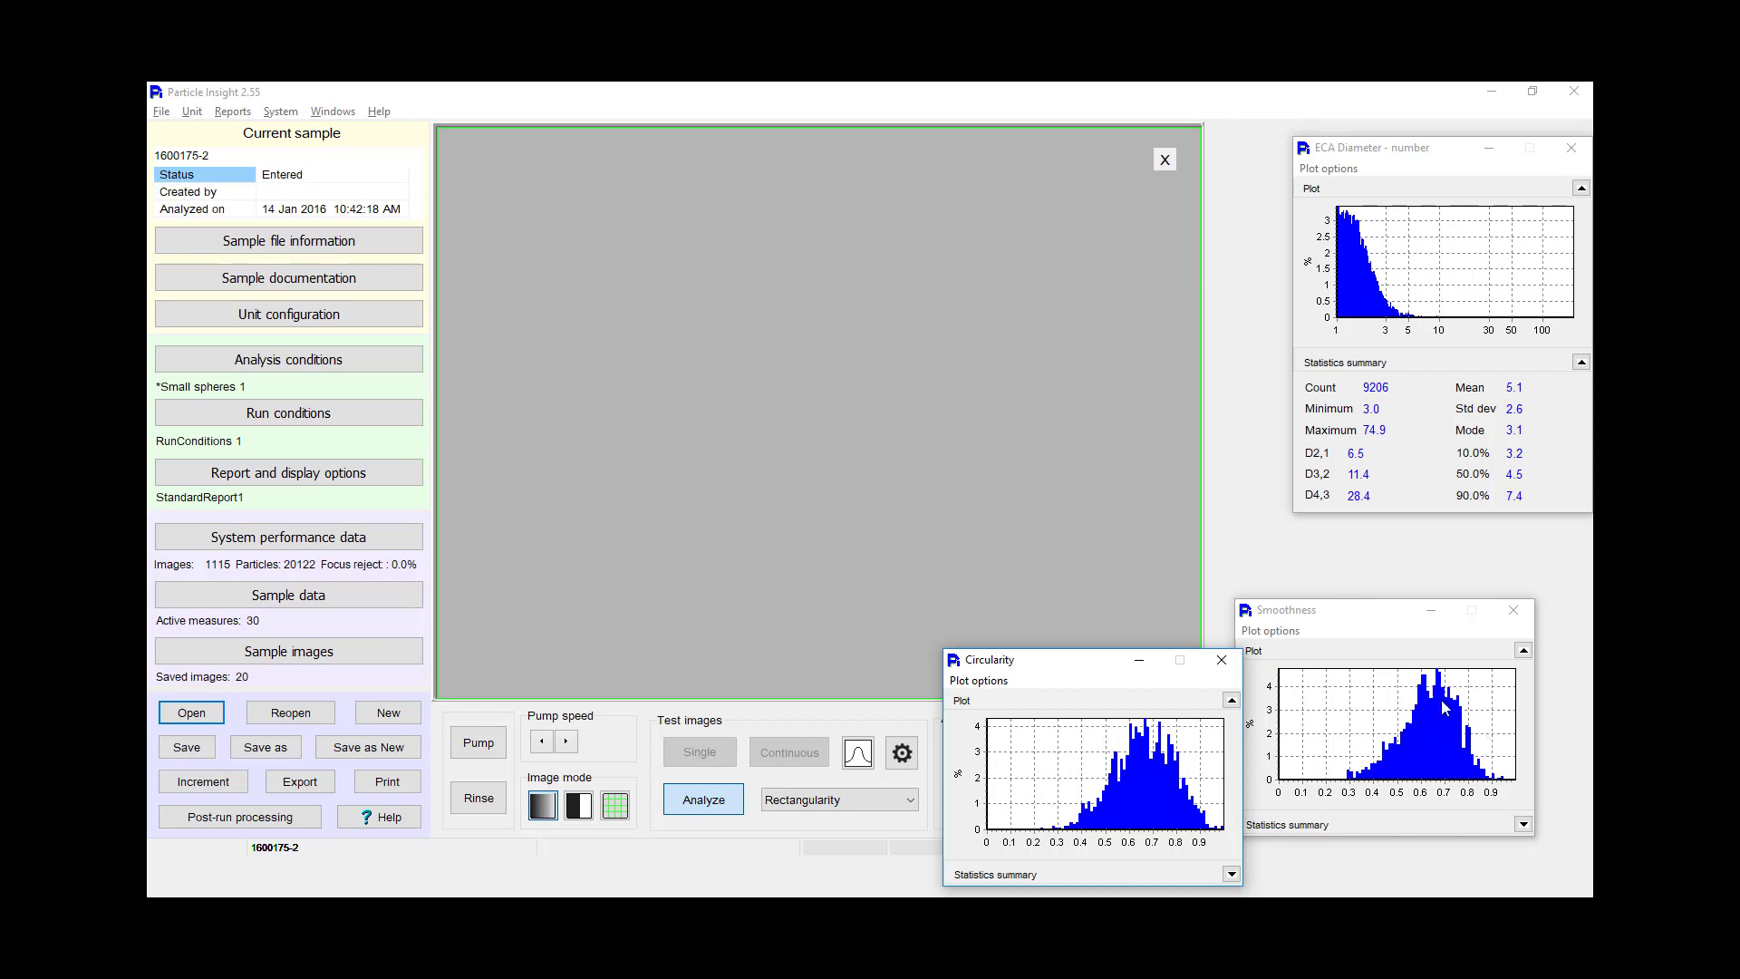
{"action": "left_click_drag", "start_coordinate": [1325, 617], "coordinate": [1375, 667]}
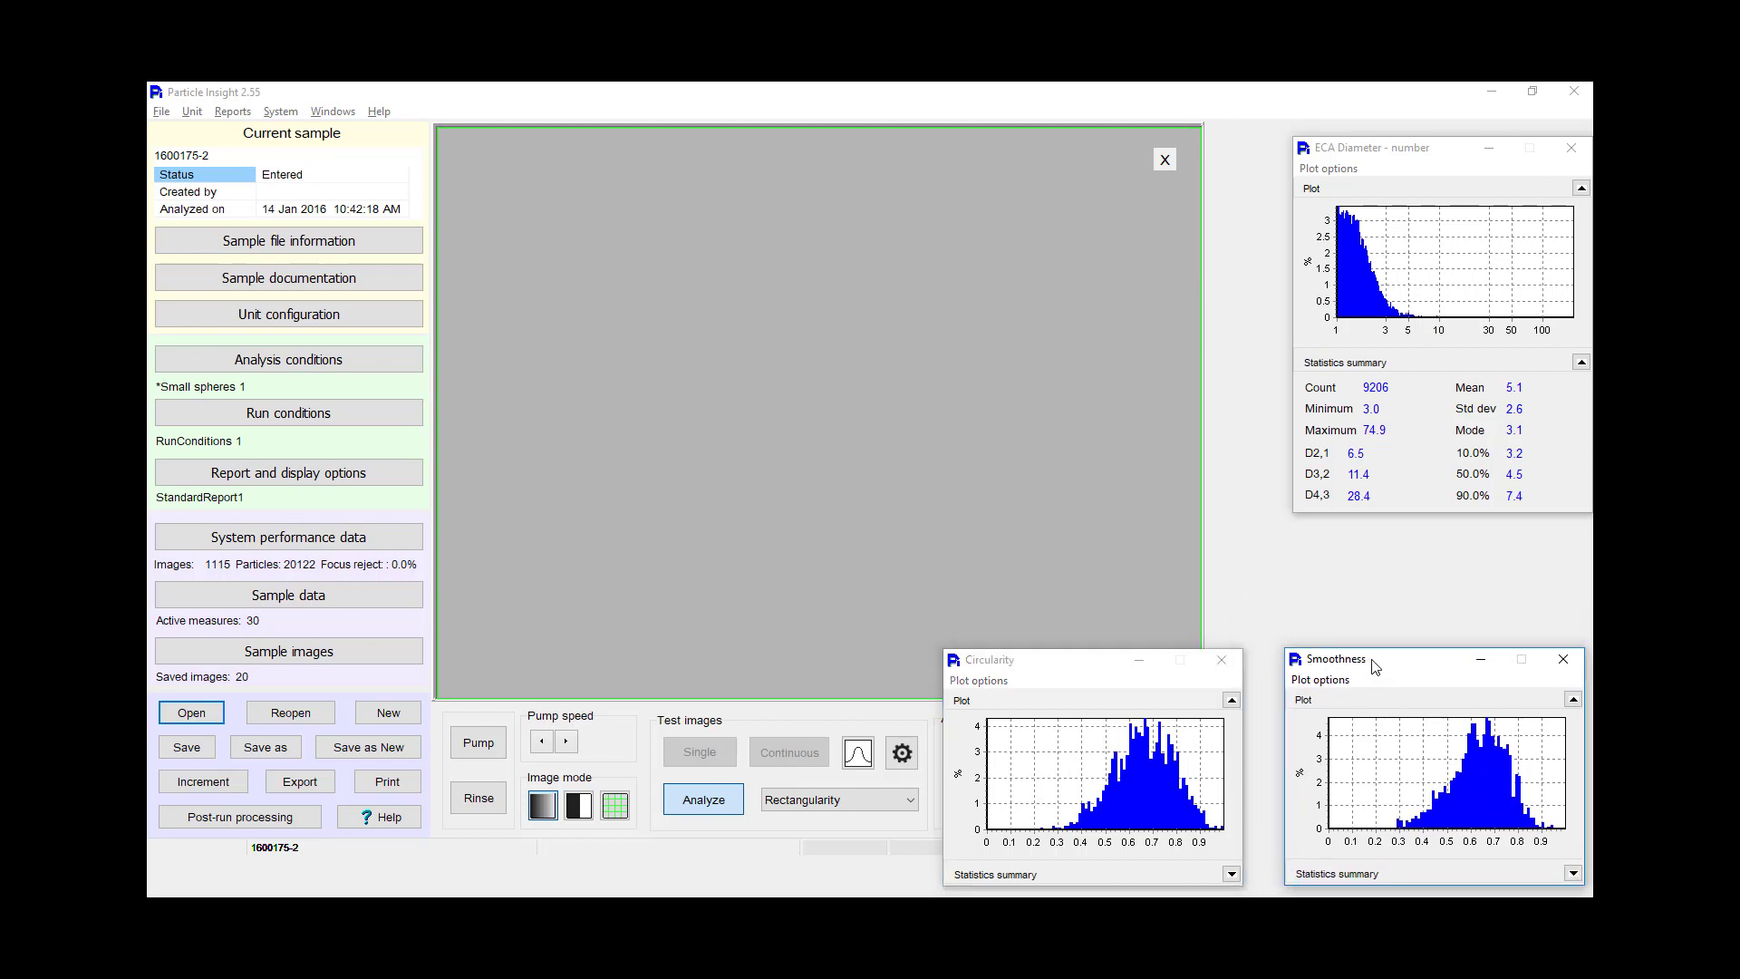
{"action": "left_click_drag", "start_coordinate": [1074, 662], "coordinate": [1121, 665]}
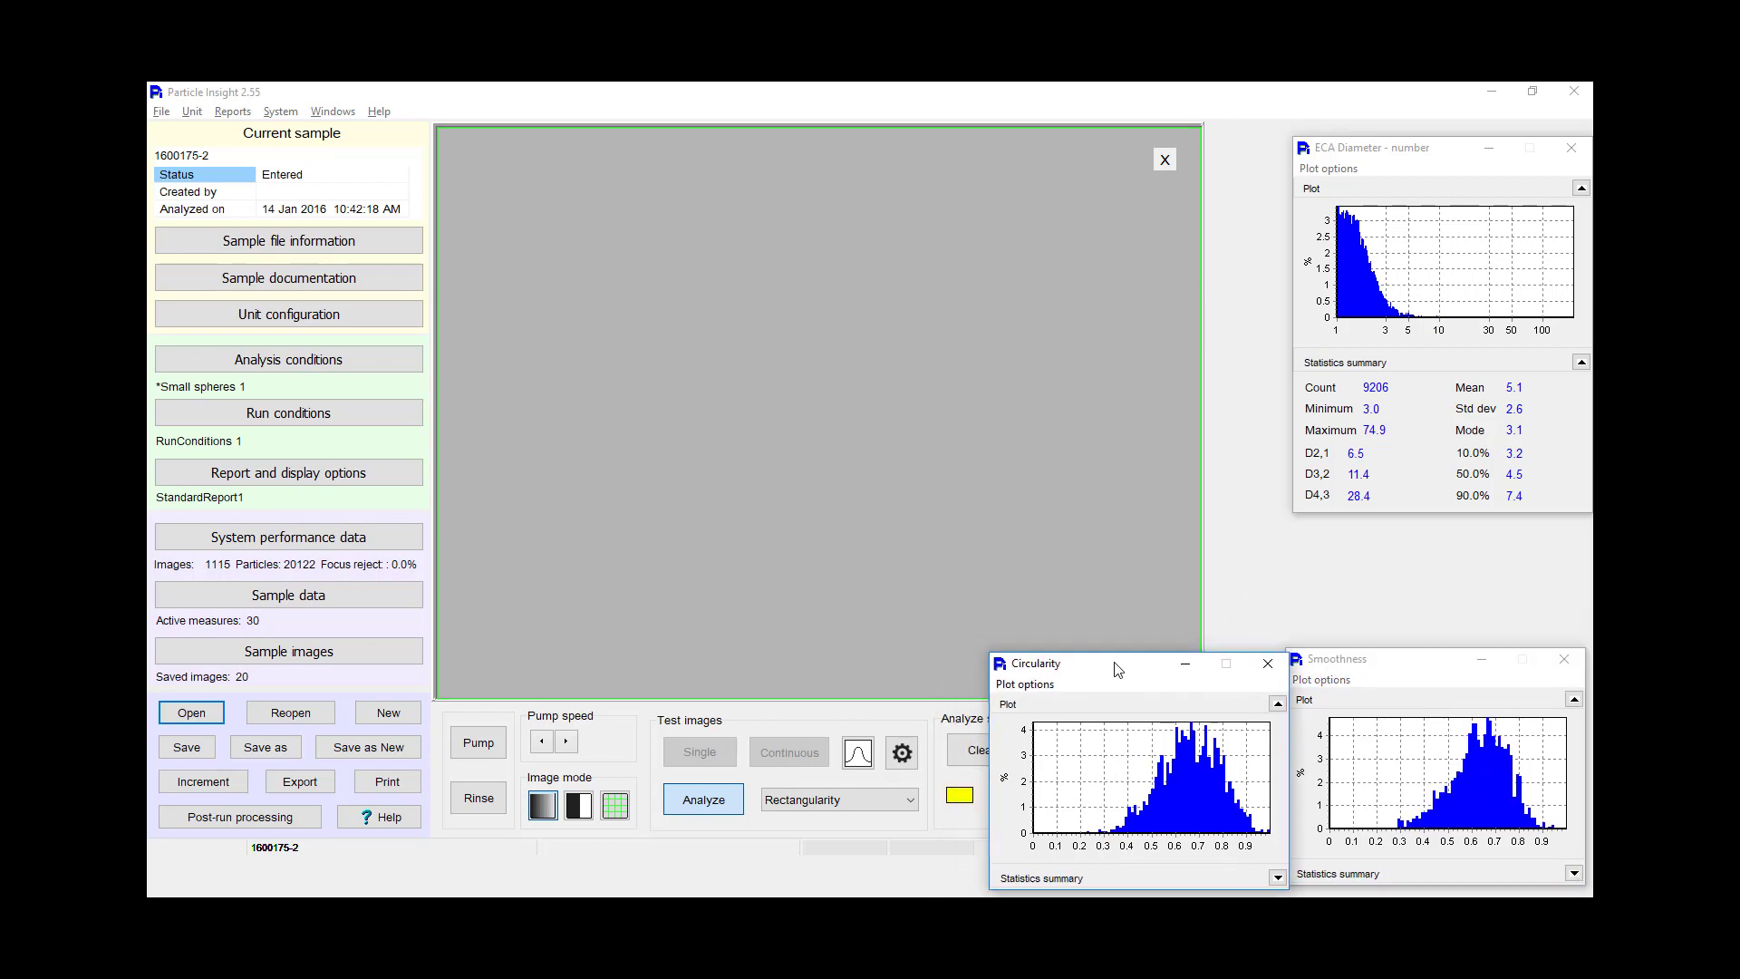
Step: In post-run processing, plot Circularity against ECA Diameter (coefficient 0.929), then close the plot
{"action": "left_click", "coordinate": [226, 816]}
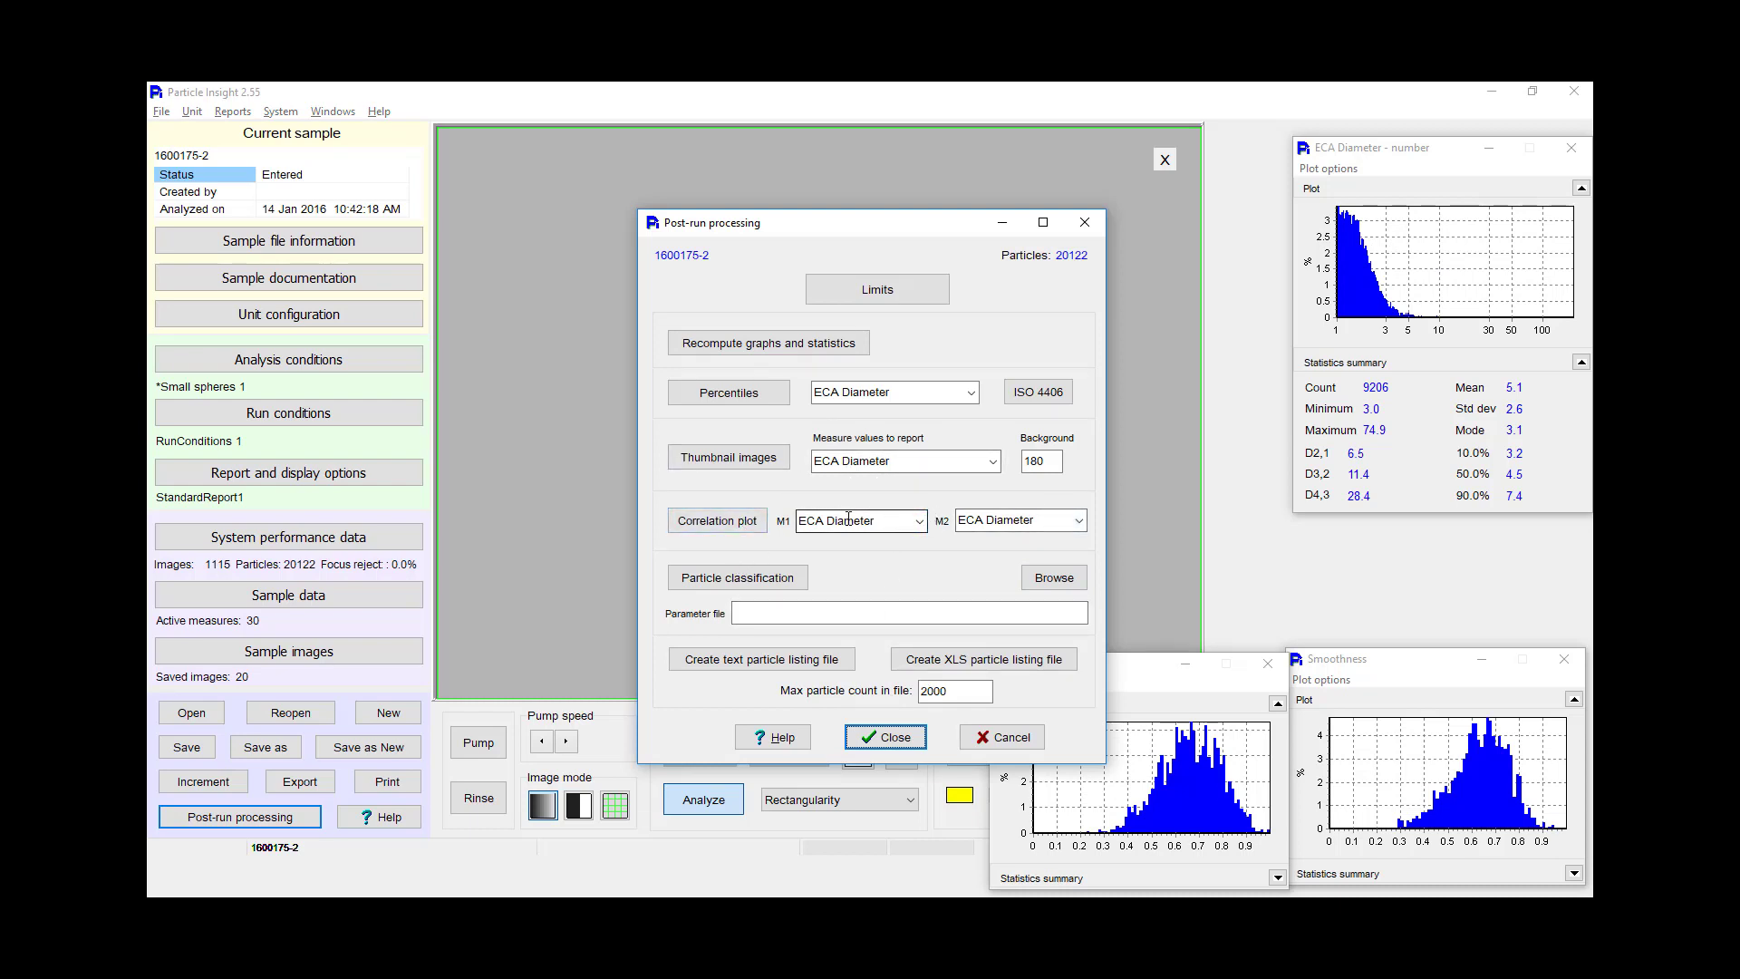
{"action": "left_click", "coordinate": [1079, 520]}
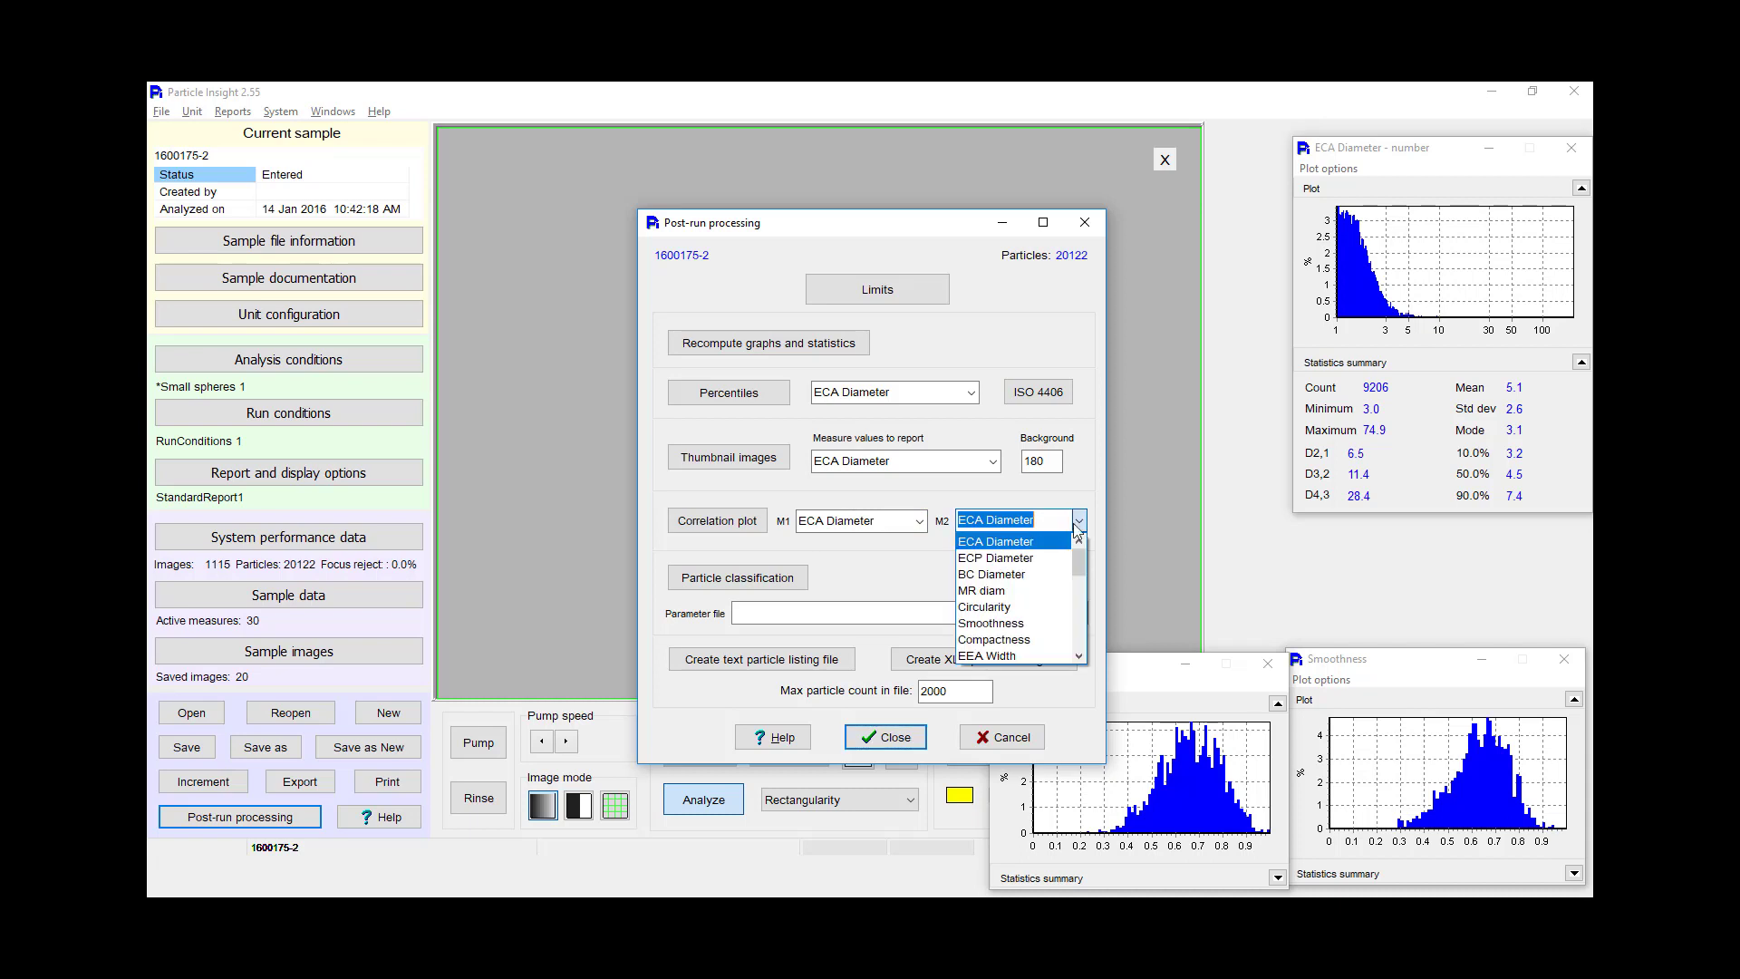
{"action": "left_click", "coordinate": [1038, 607]}
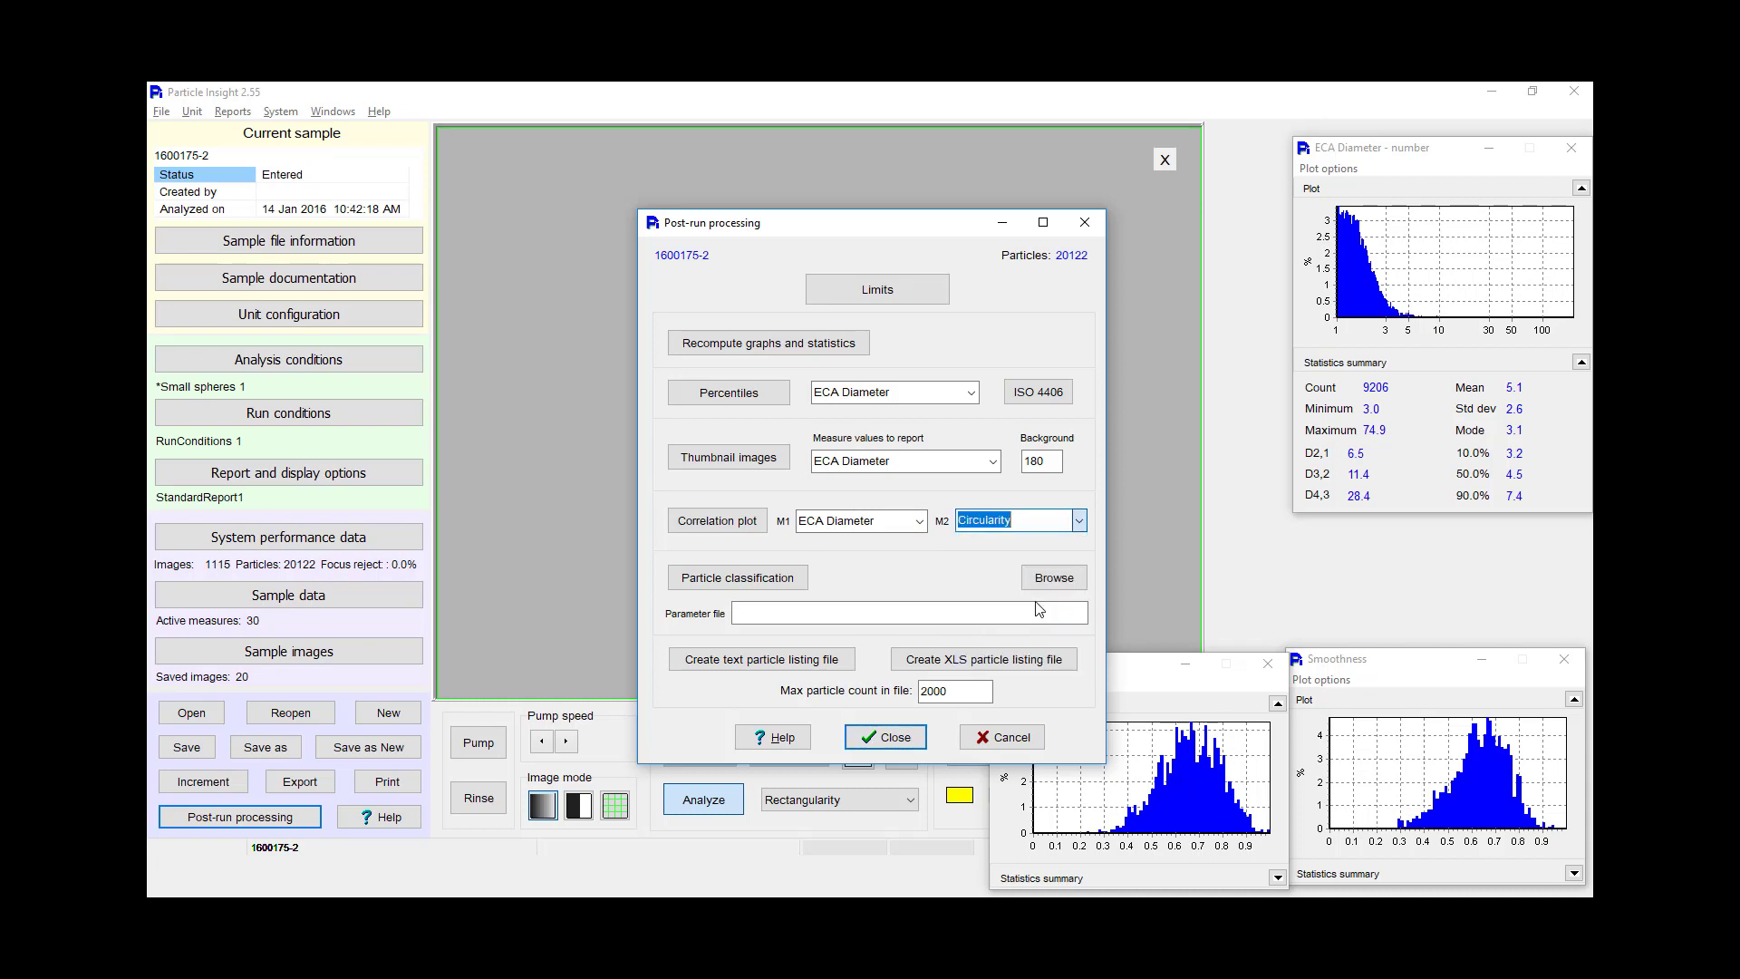
{"action": "left_click", "coordinate": [757, 535]}
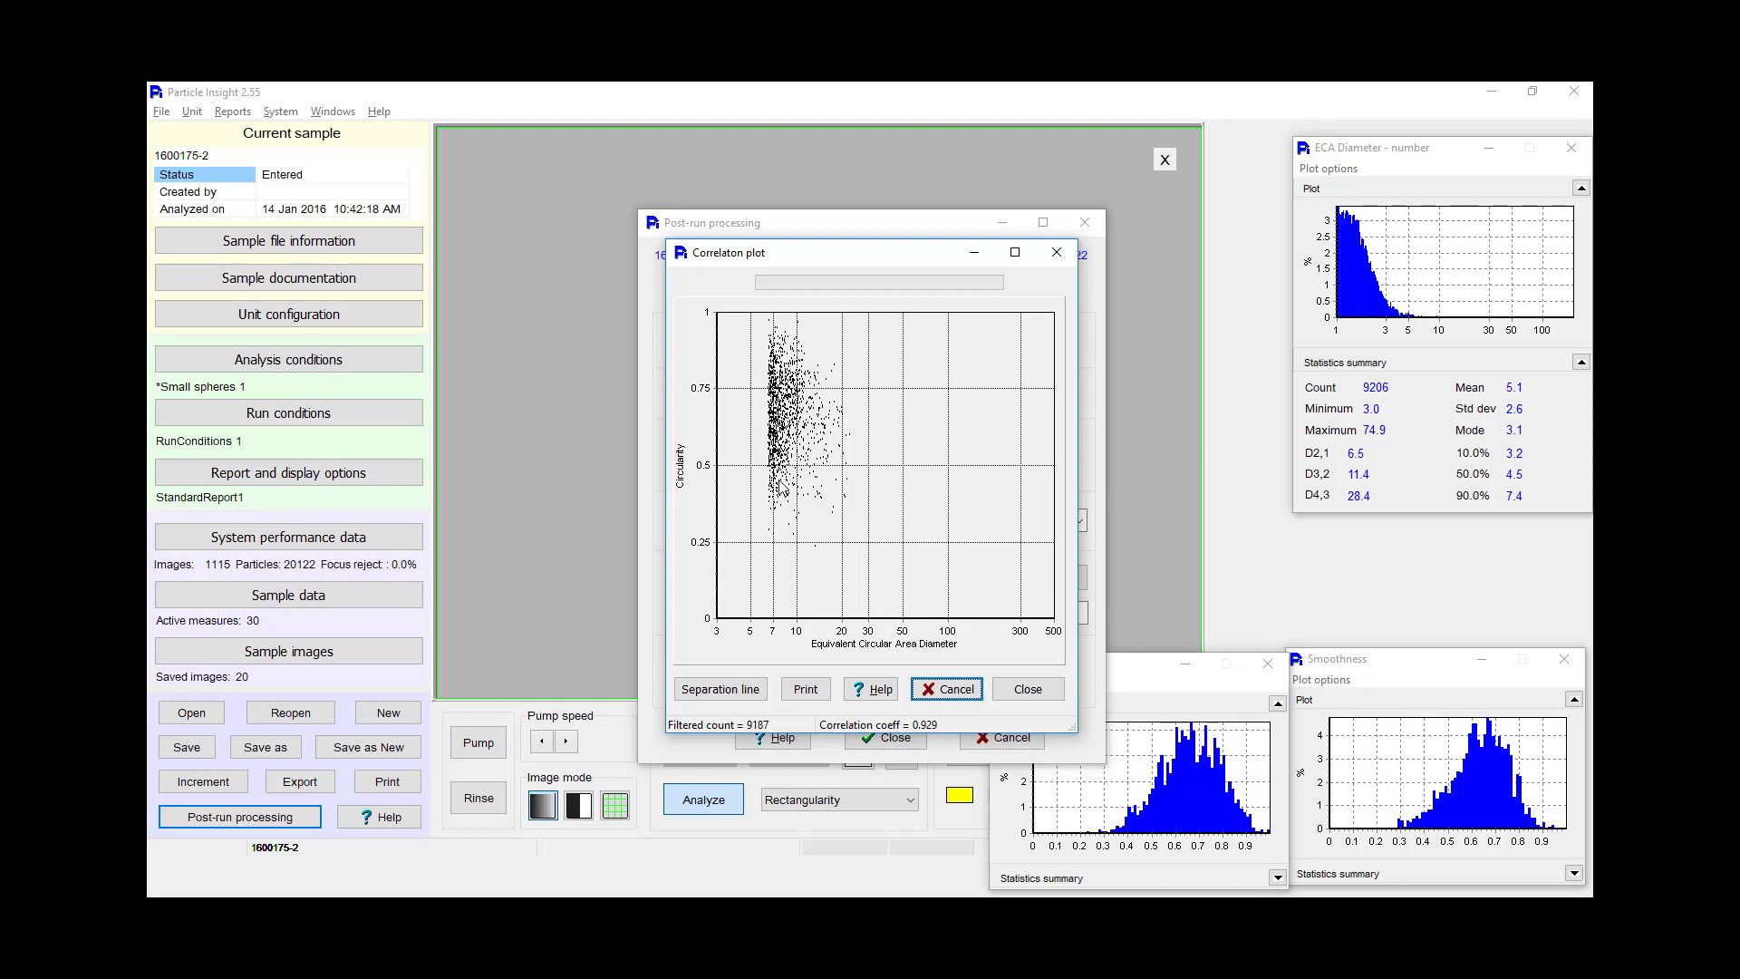
{"action": "left_click", "coordinate": [962, 696]}
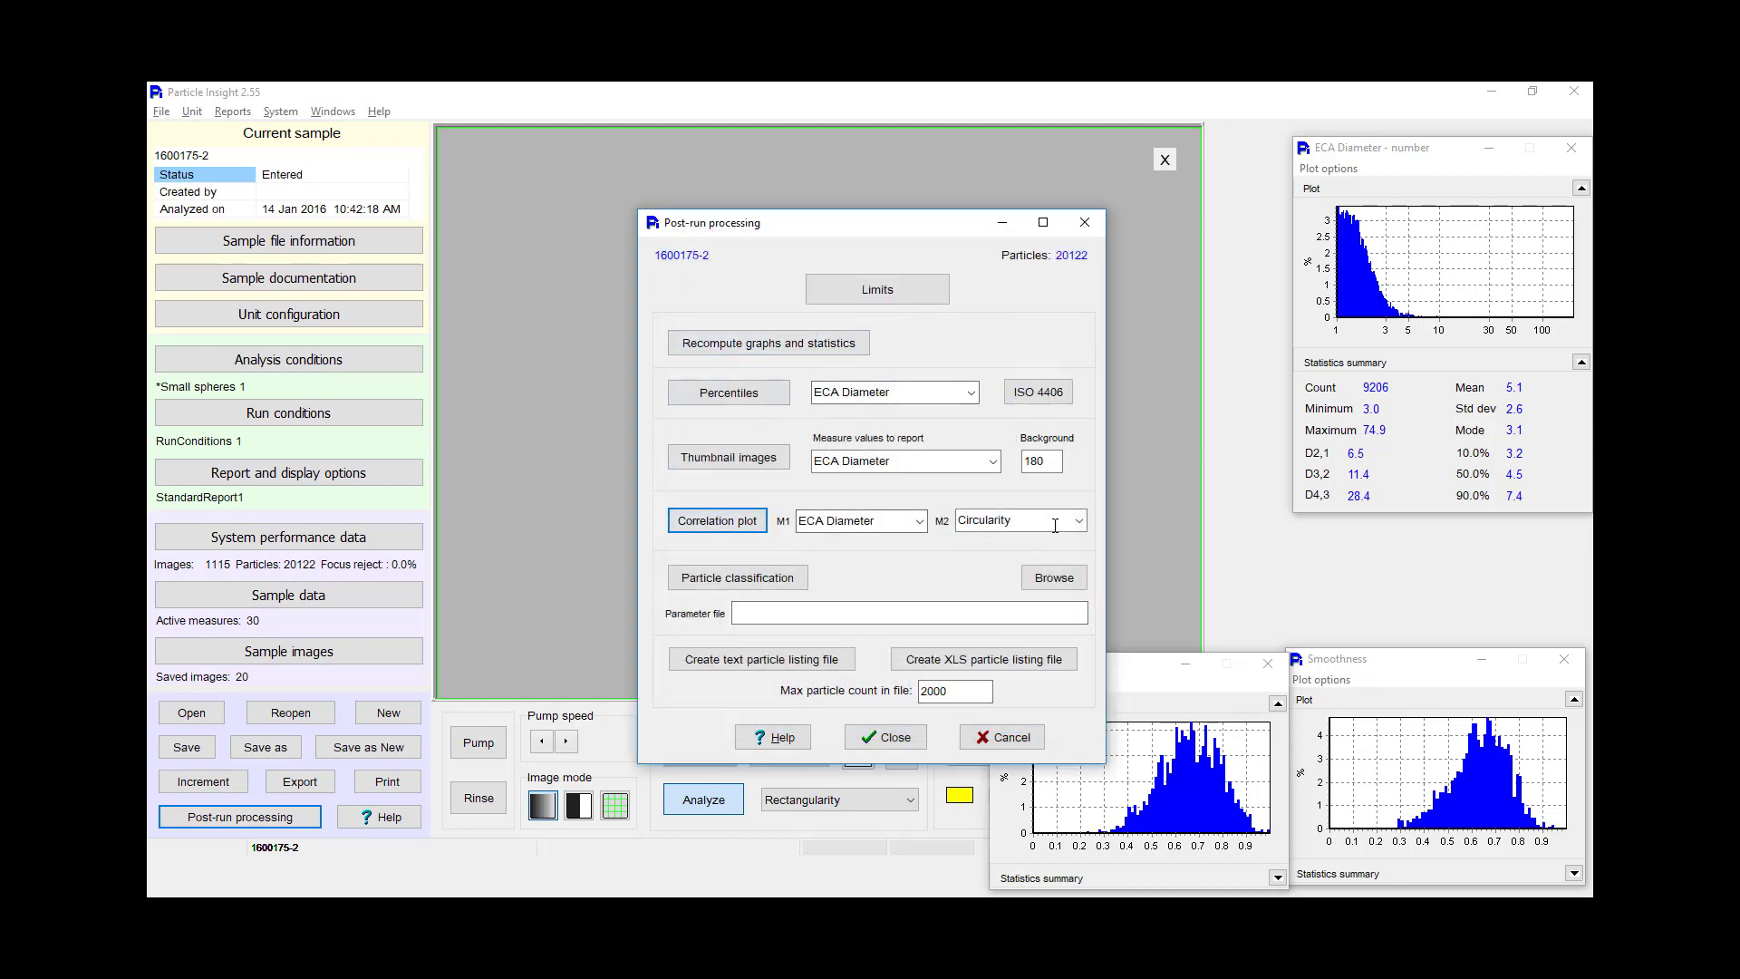
Step: Plot Smoothness against ECA Diameter (coefficient 0.940), then close the plot and the post-run options
{"action": "left_click", "coordinate": [1082, 521]}
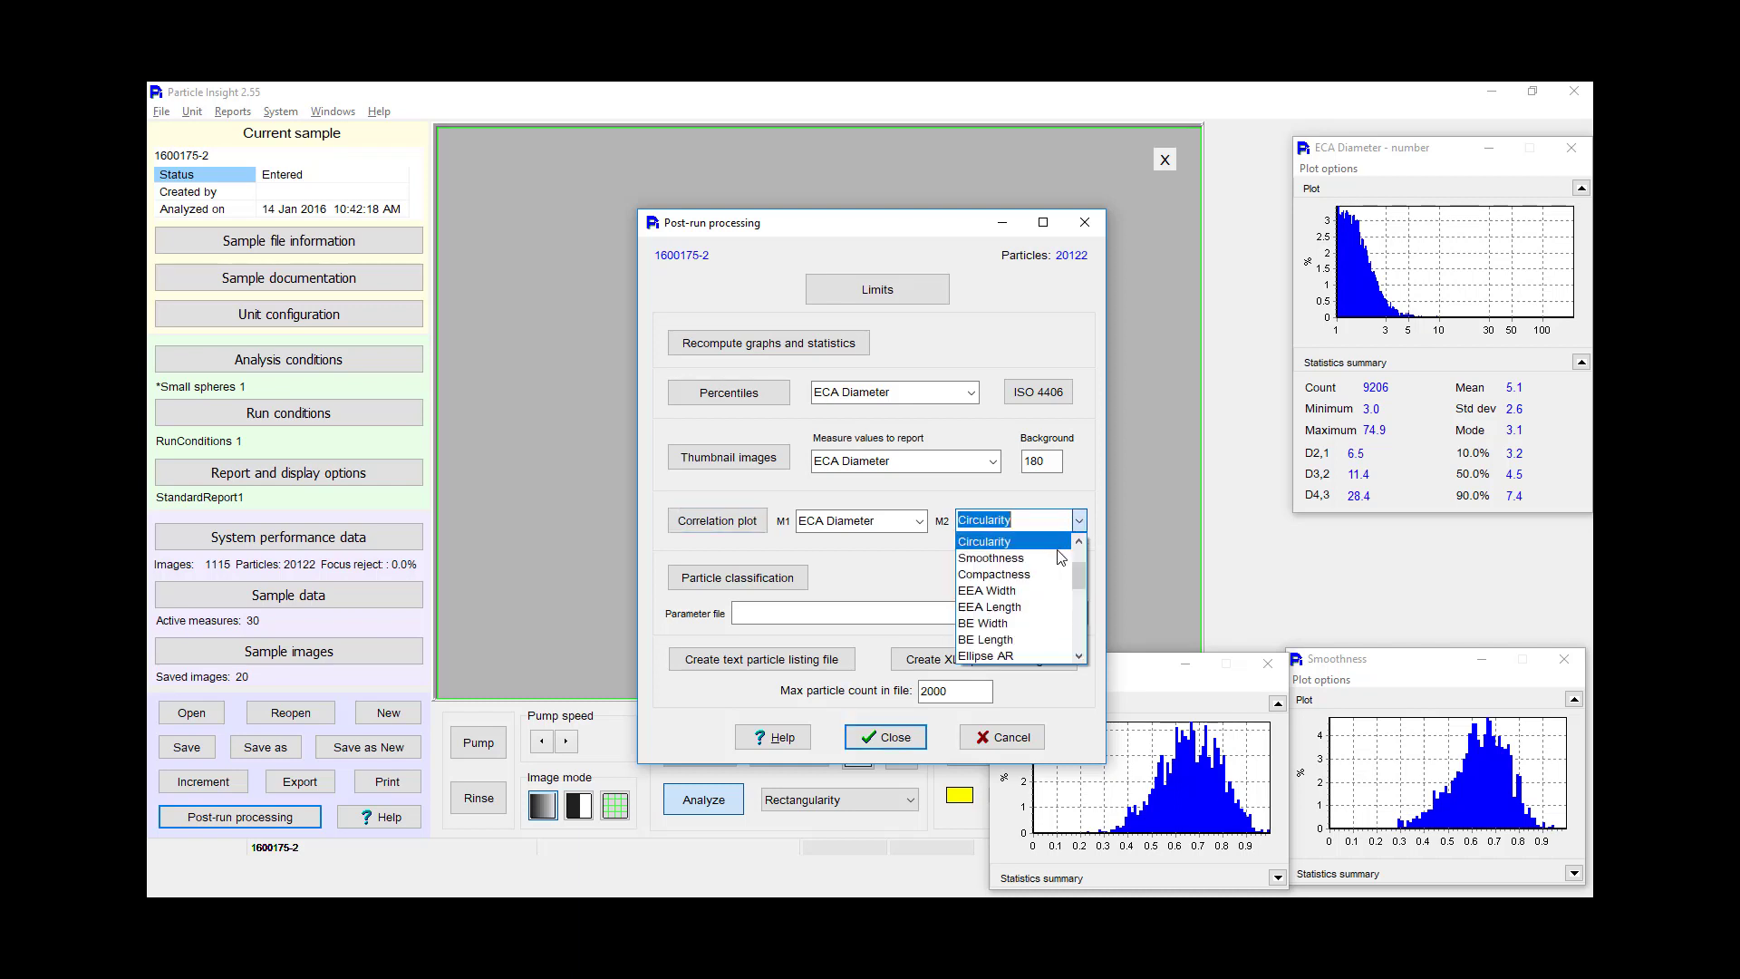
{"action": "left_click", "coordinate": [1059, 558]}
{"action": "left_click", "coordinate": [717, 522]}
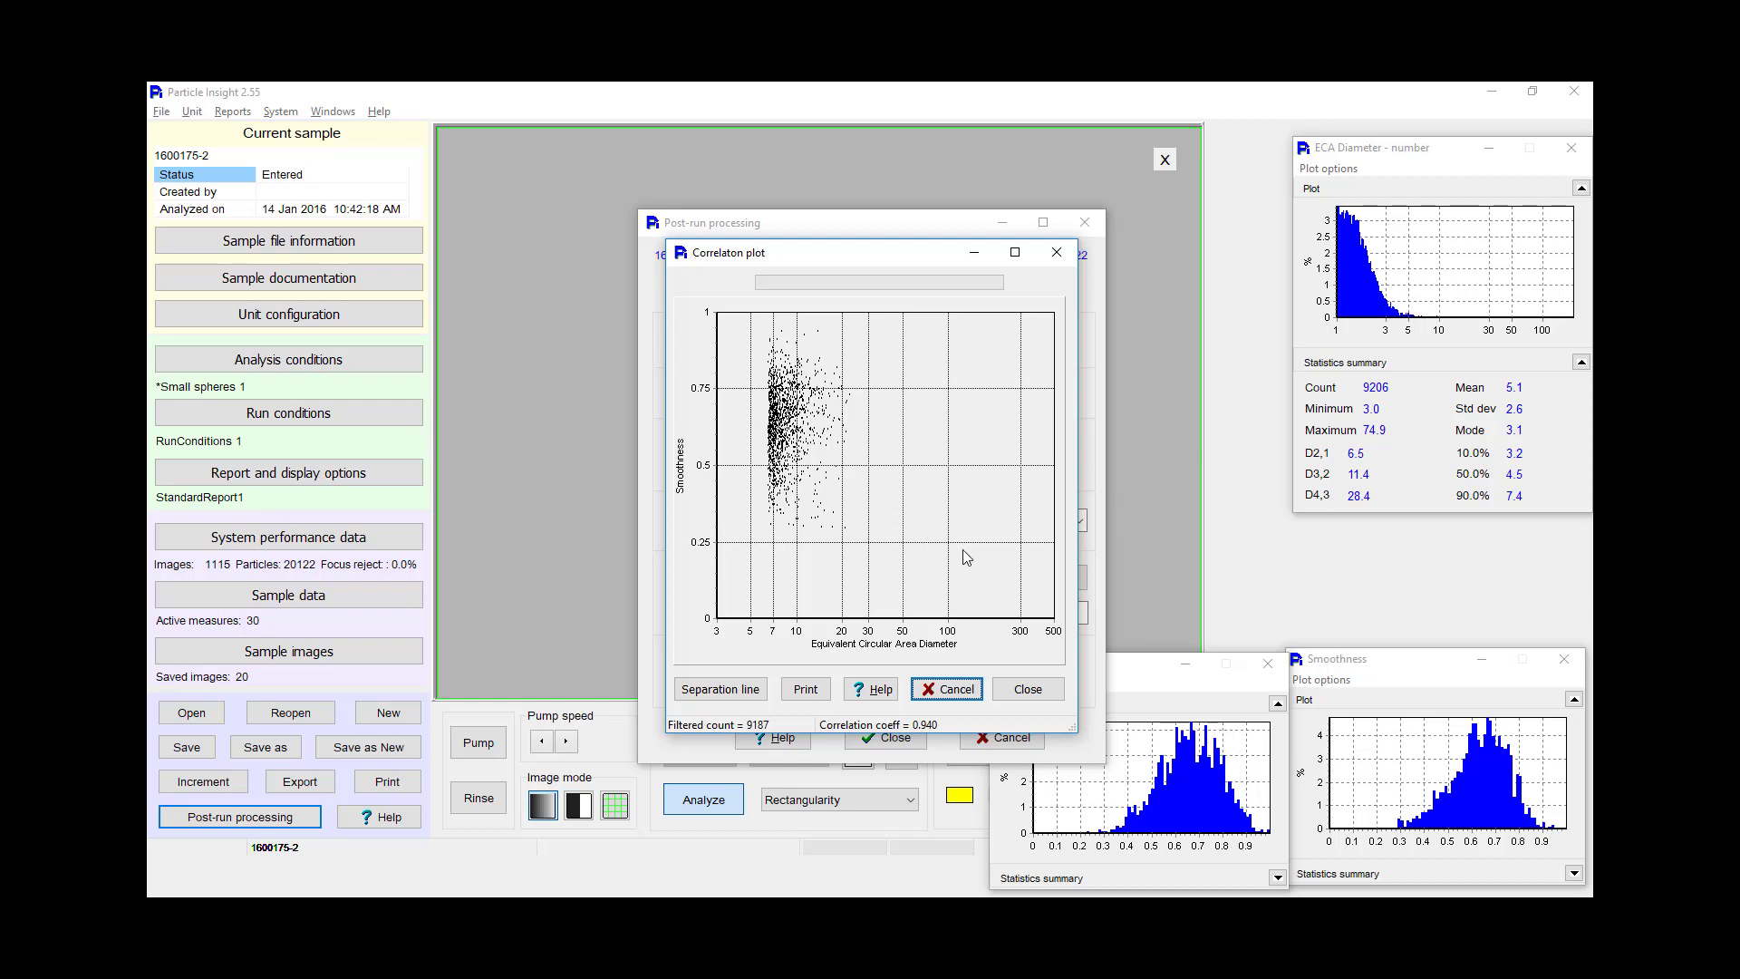
{"action": "left_click", "coordinate": [951, 697]}
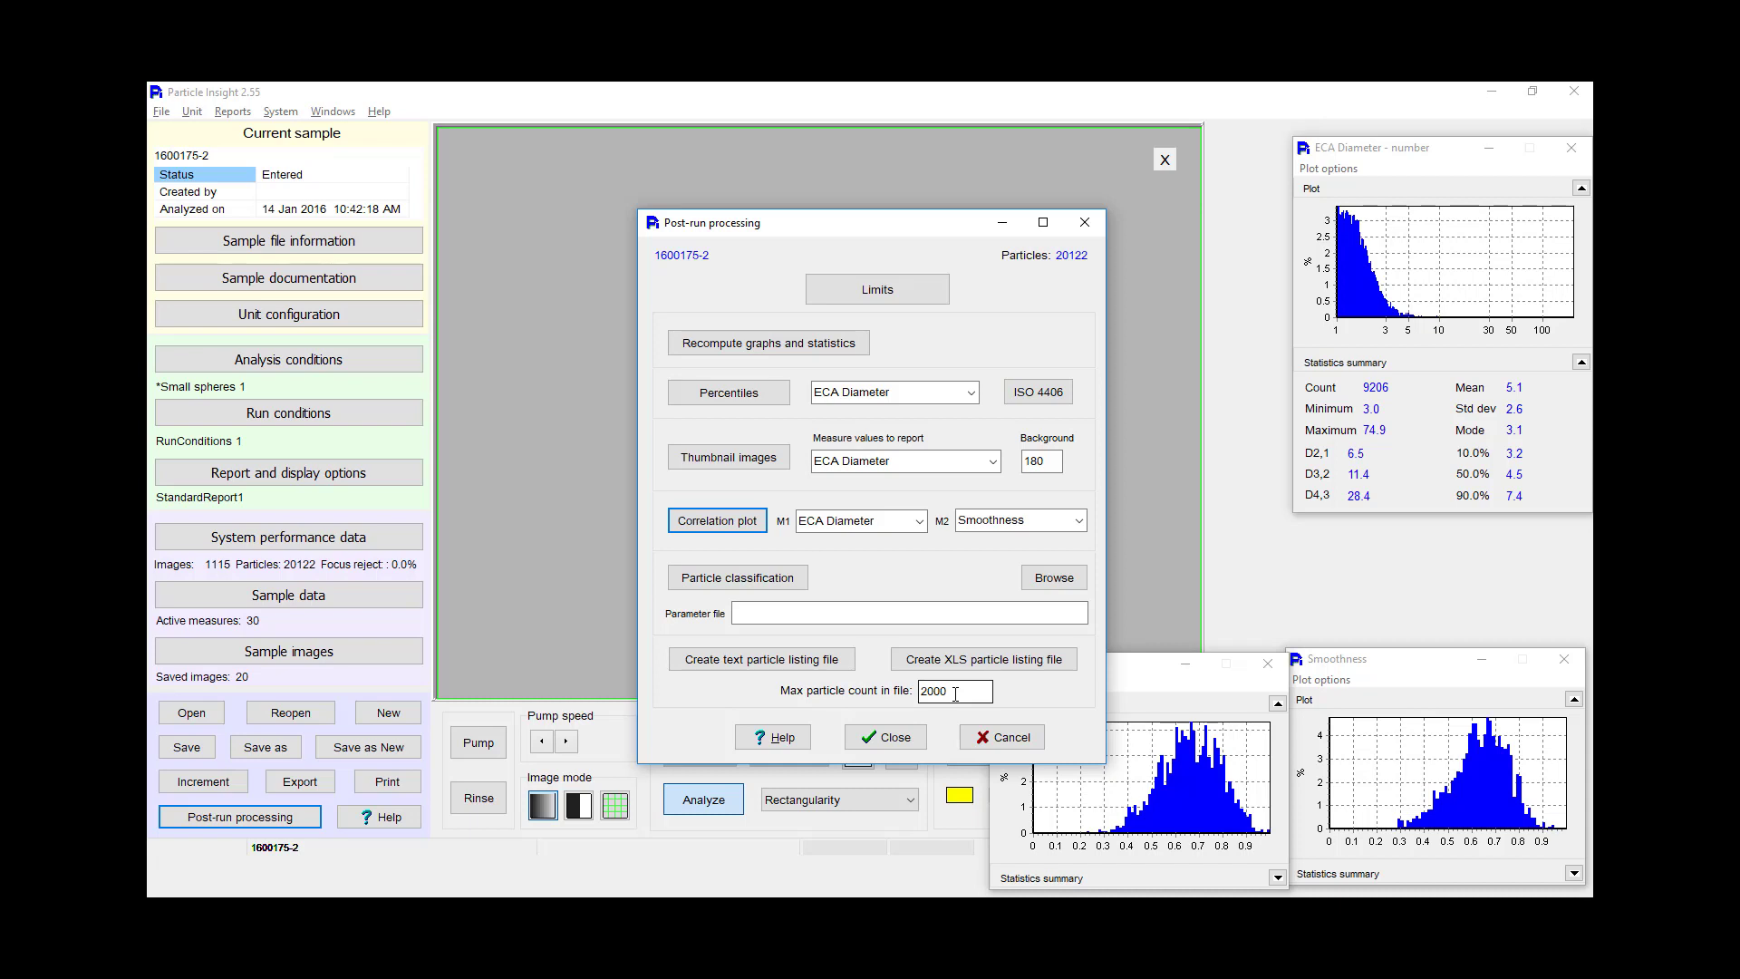
{"action": "left_click", "coordinate": [886, 739]}
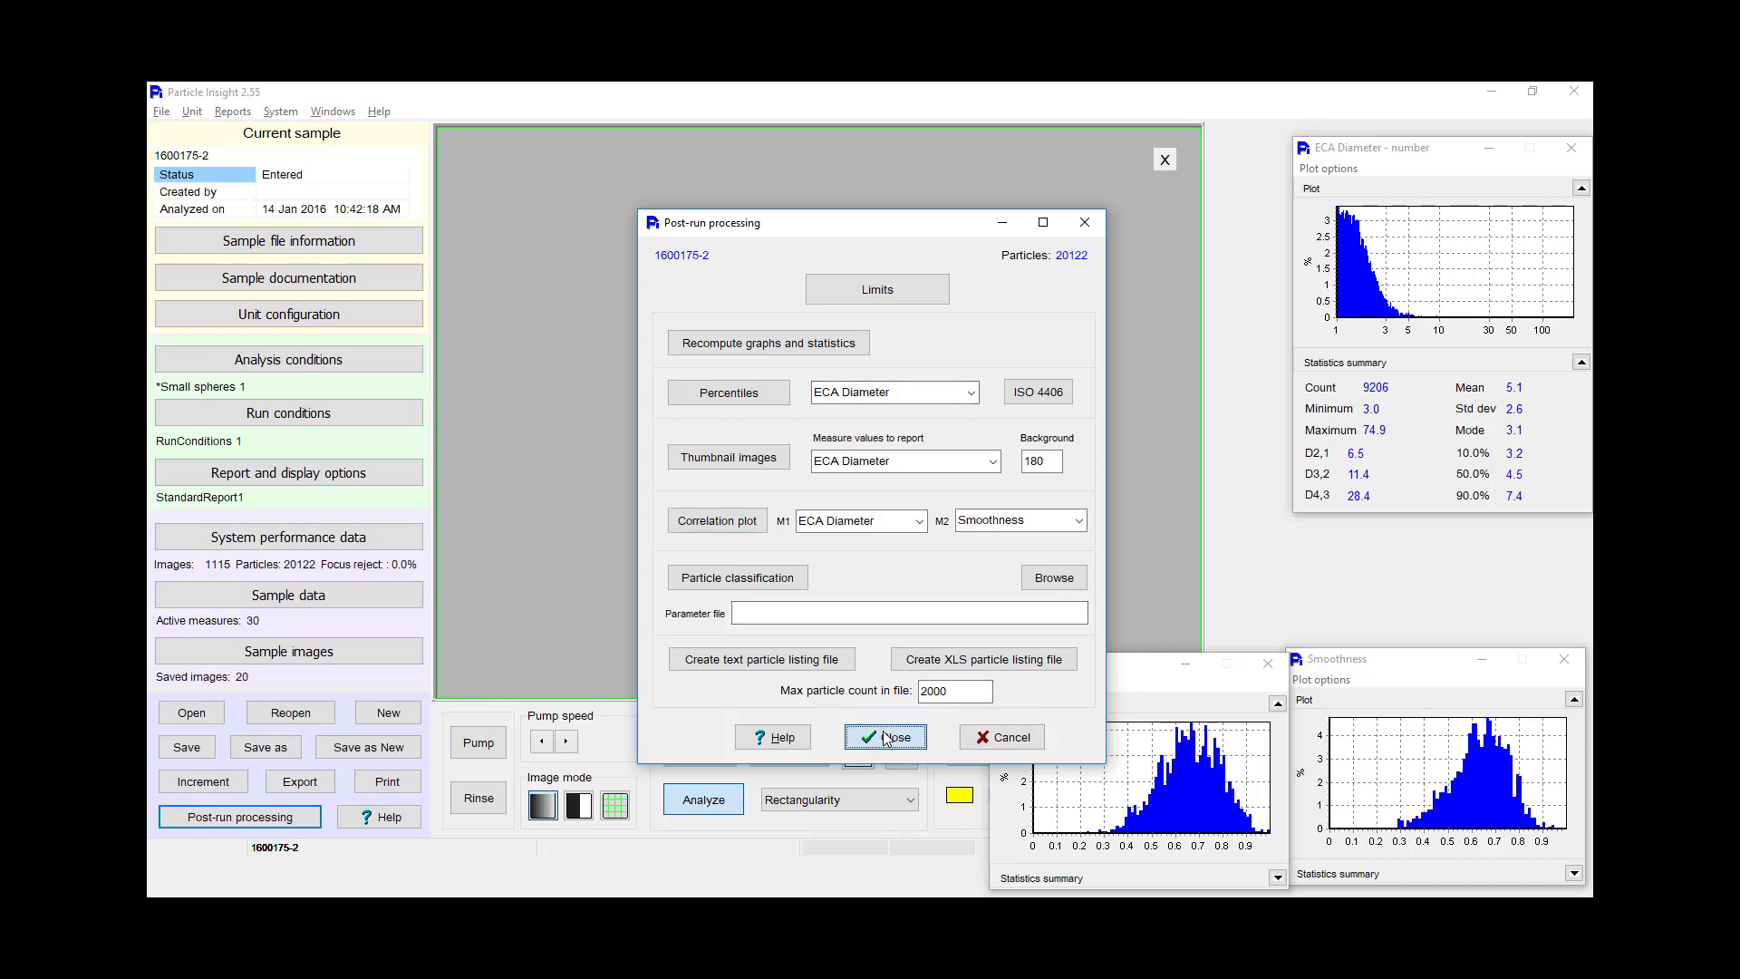